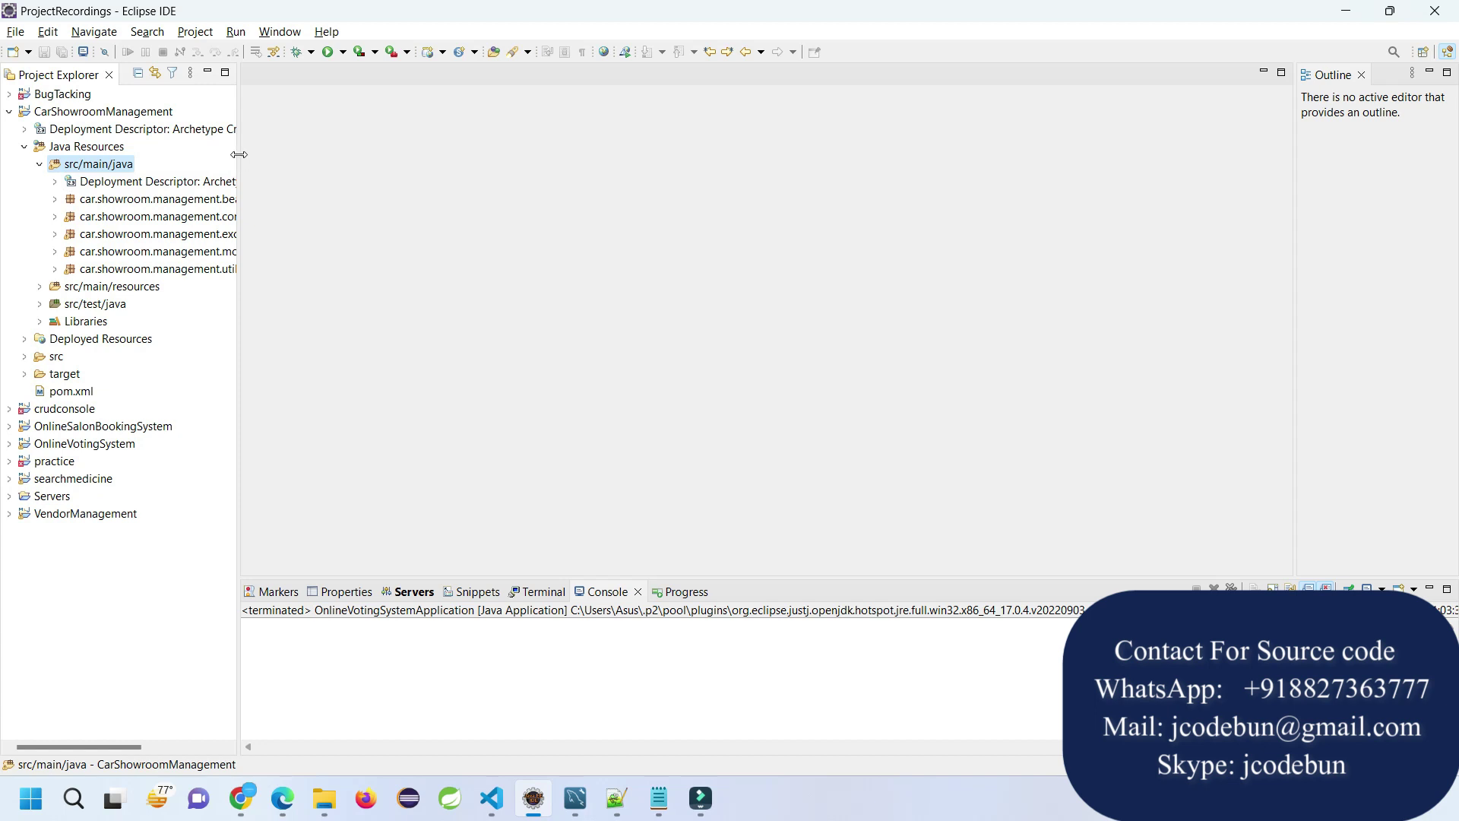
- Widen Project Explorer, expand the bean and controller packages, and open CarInfomationCtl.java
drag(238, 155, 276, 156)
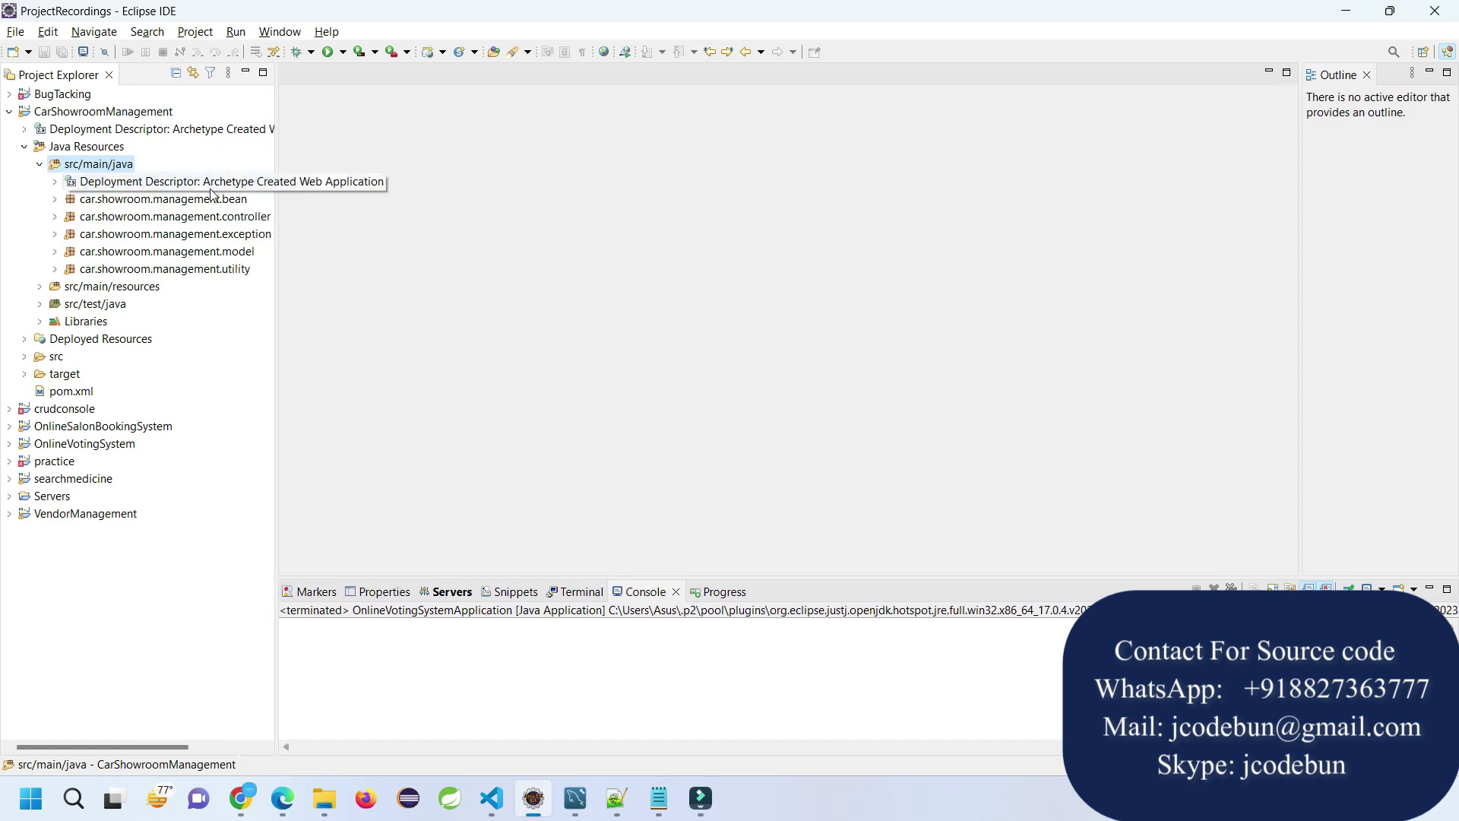
double_click(176, 204)
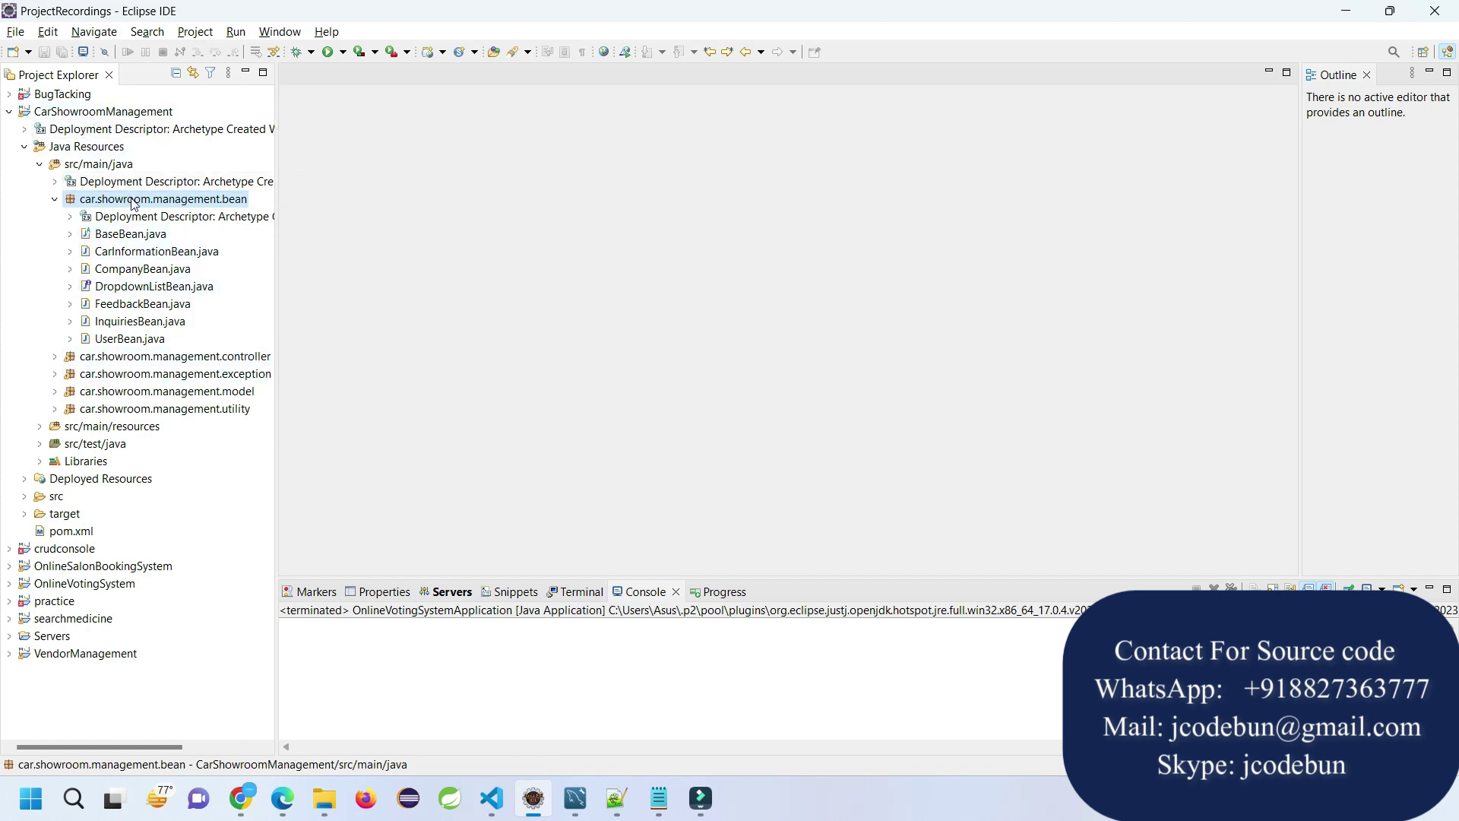
double_click(174, 355)
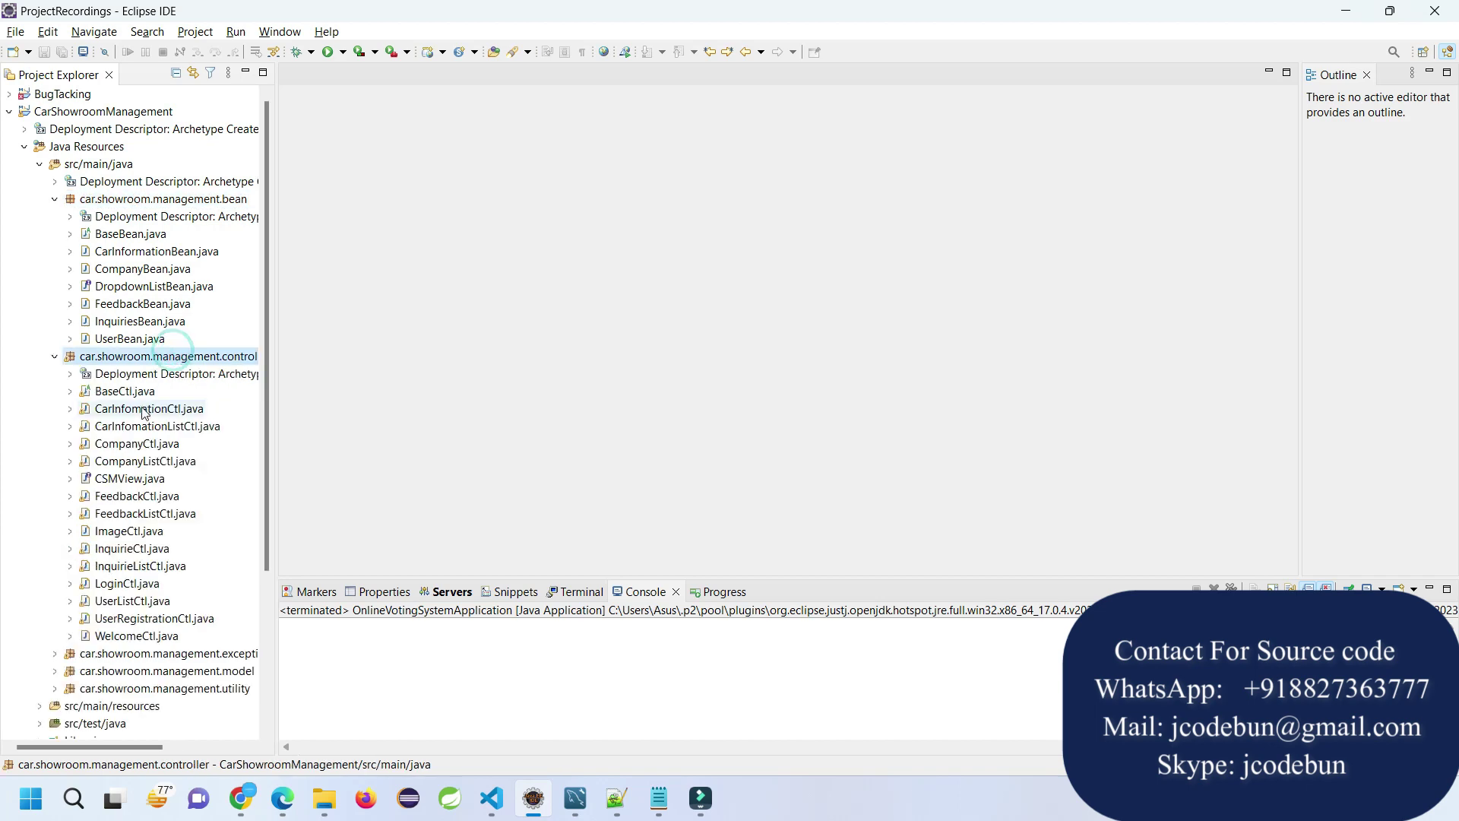
click(144, 411)
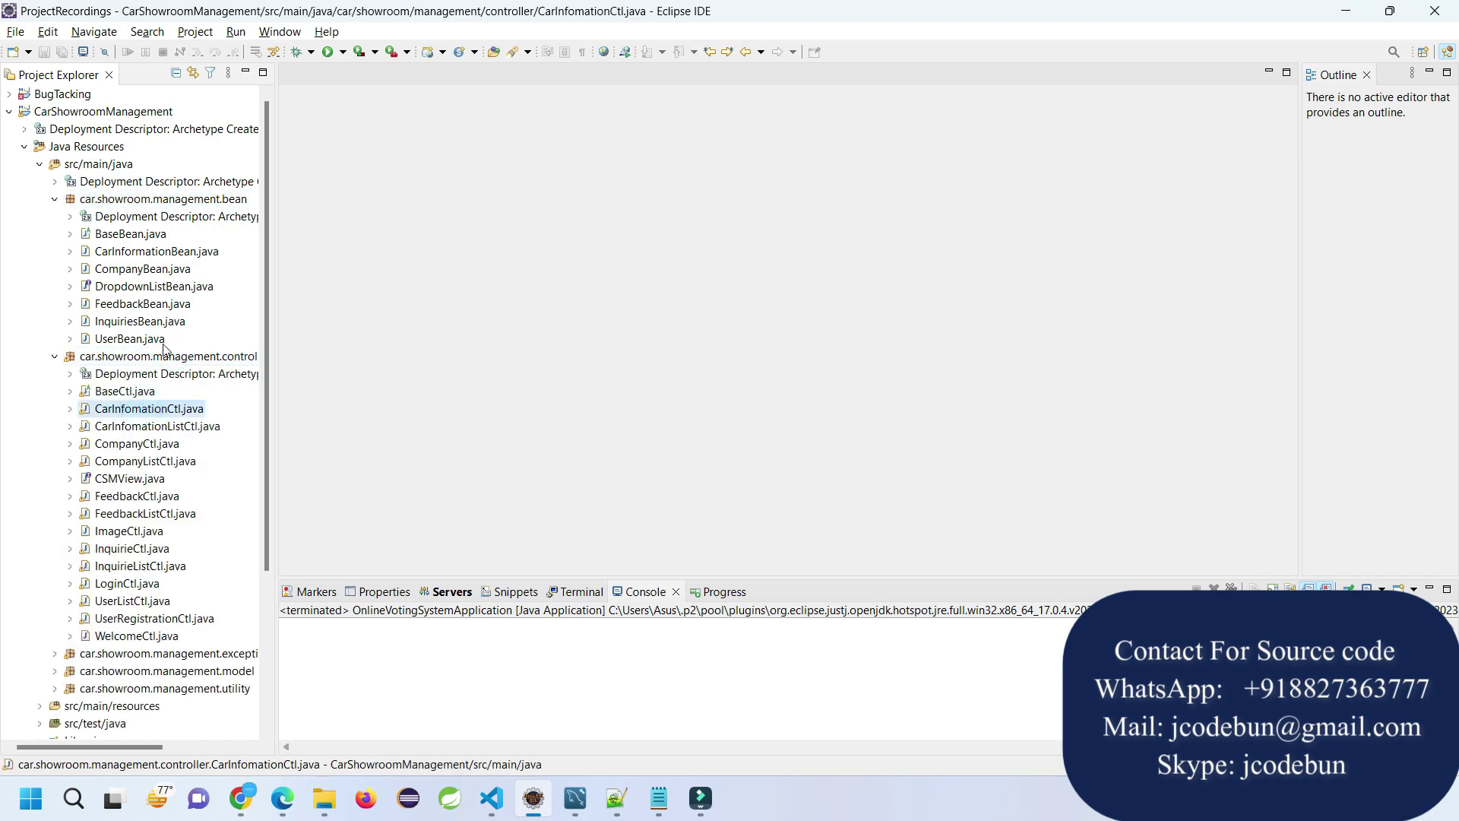
- Expand src/main/resources, src/test/java and src/main/webapp/jsp to list the JSP pages
scroll(164, 348, down, 4)
double_click(106, 497)
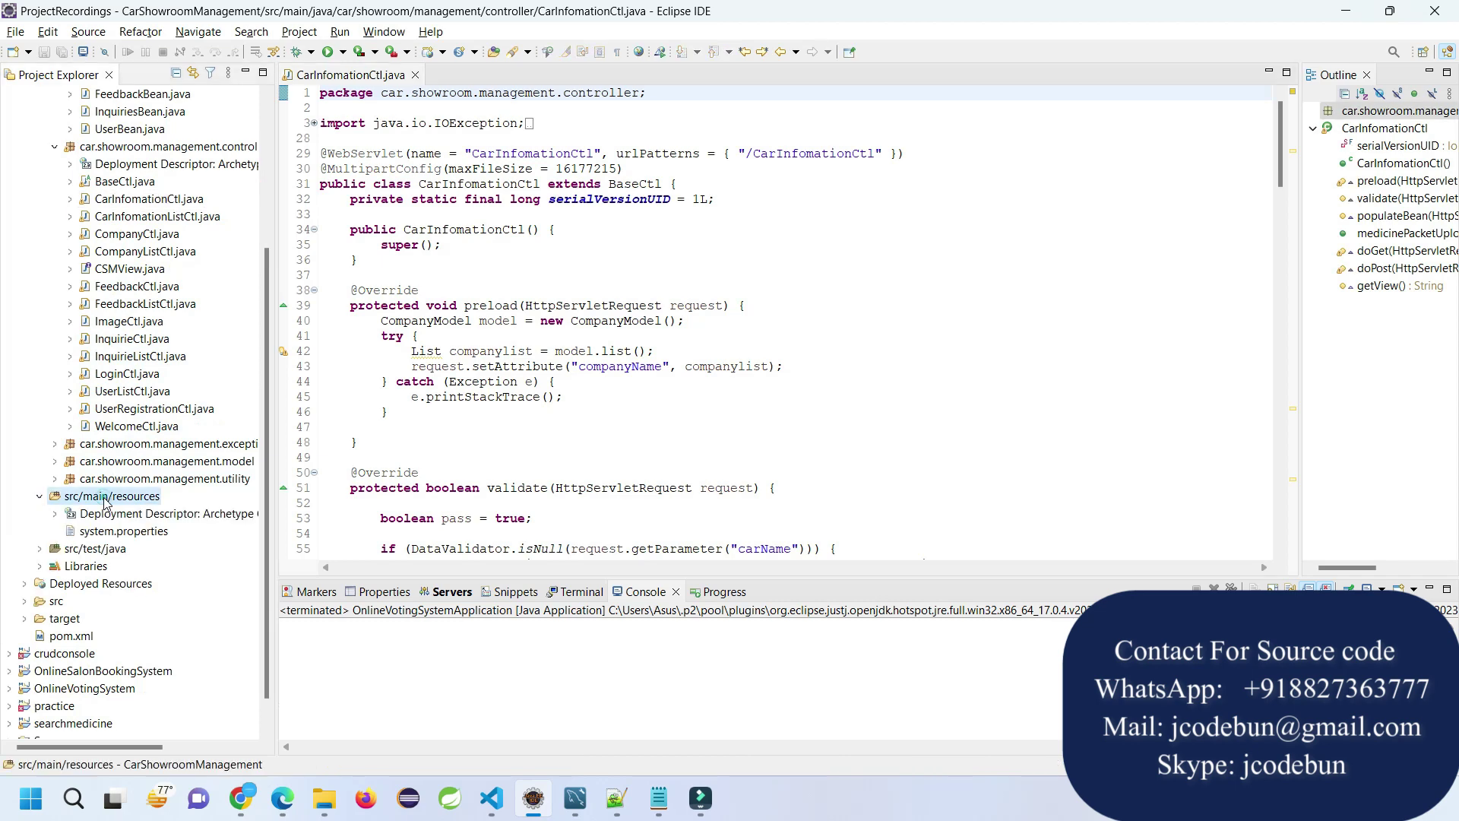
double_click(95, 548)
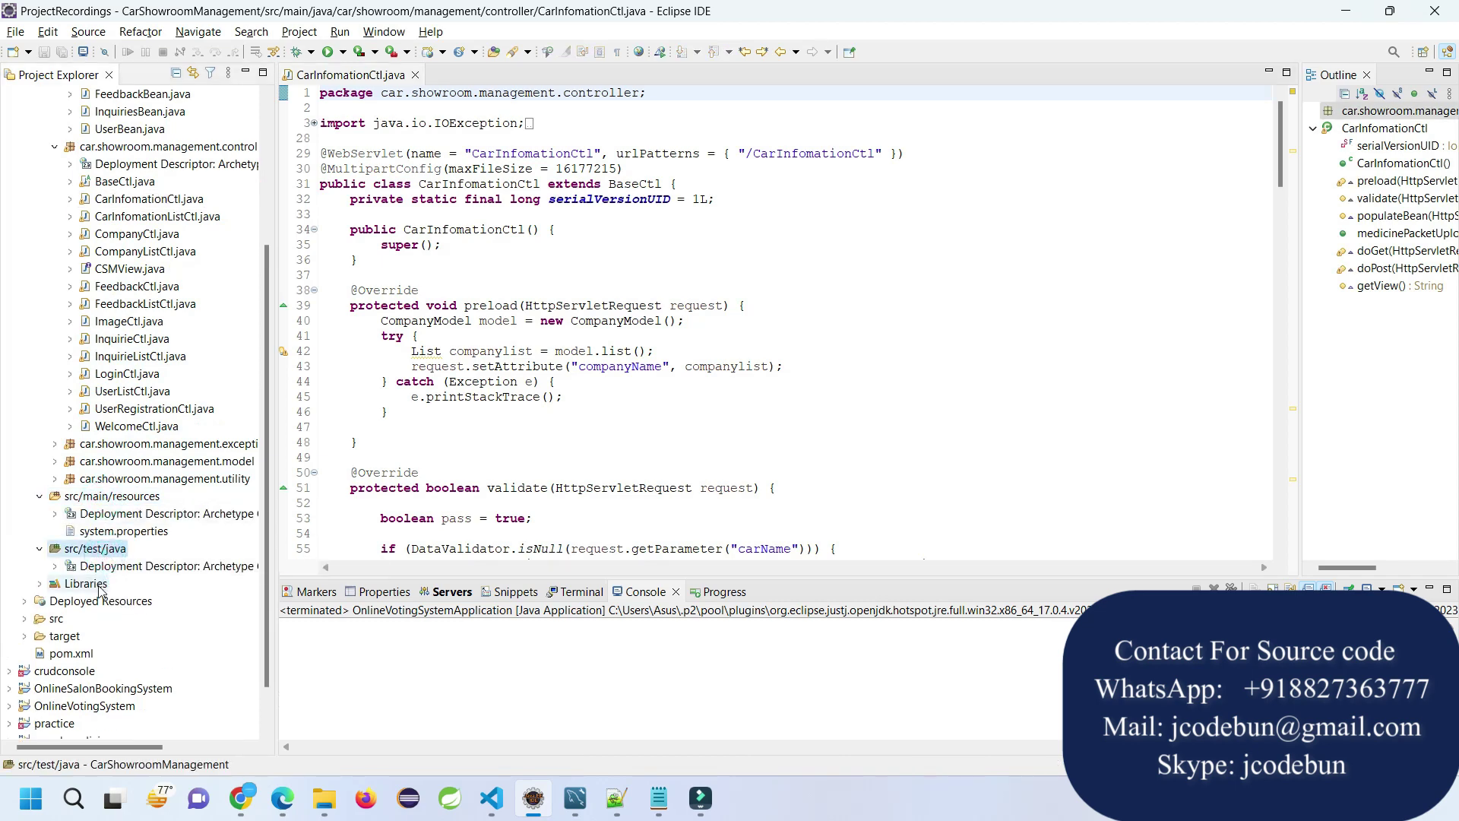
double_click(56, 617)
scroll(76, 601, down, 2)
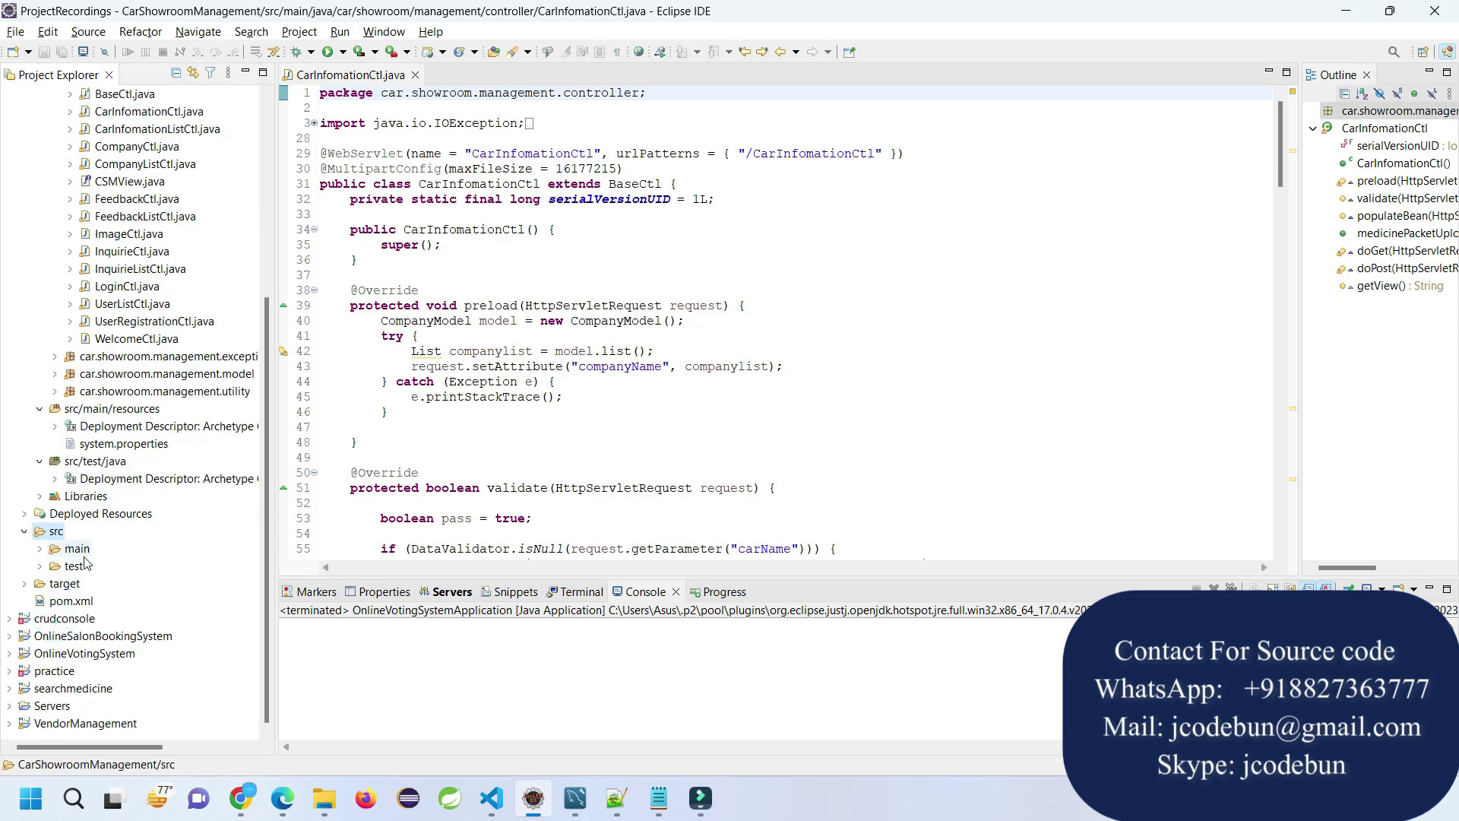
double_click(76, 548)
double_click(99, 600)
scroll(138, 557, down, 2)
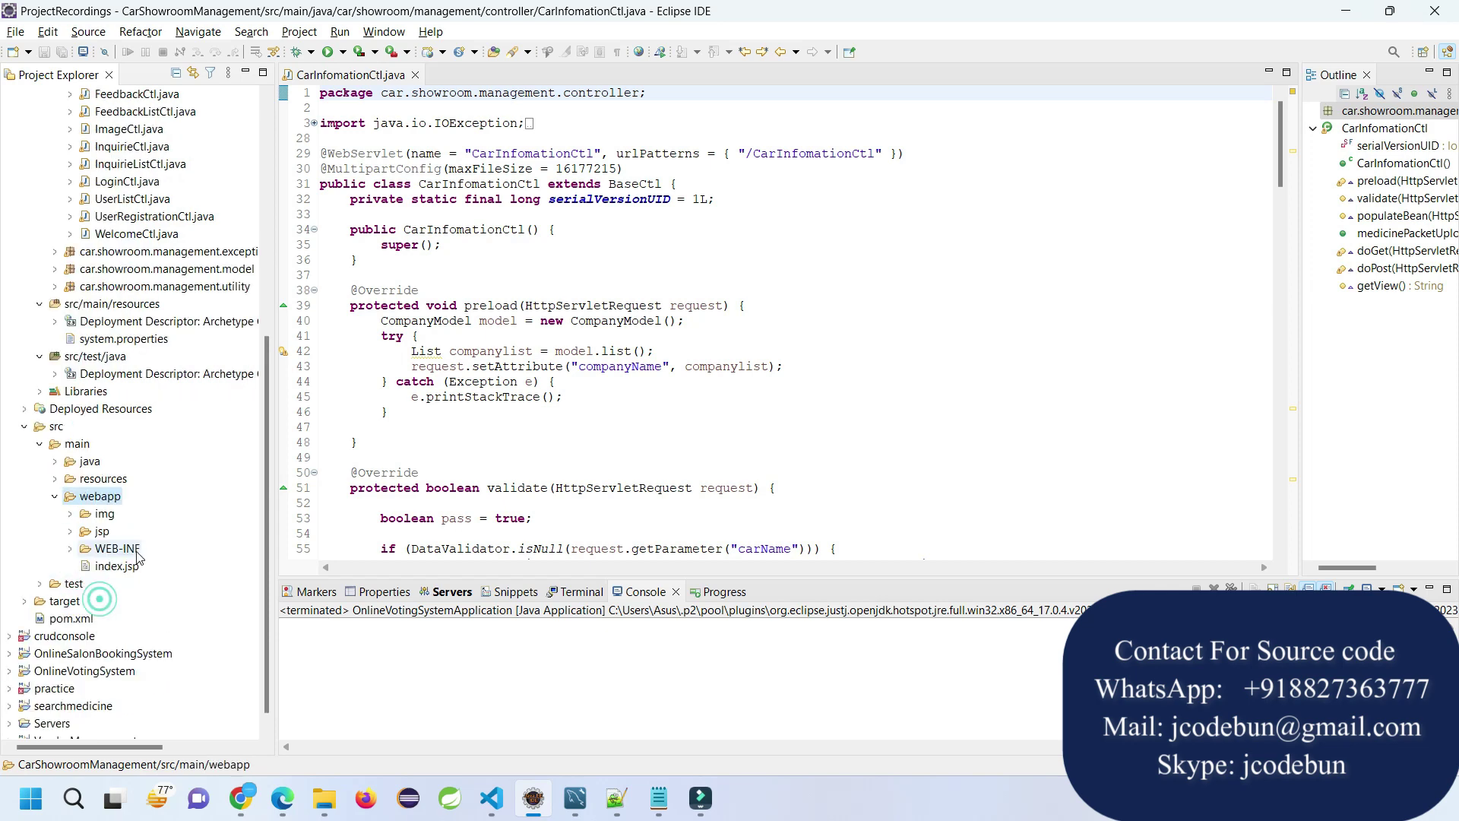
double_click(102, 531)
scroll(163, 523, down, 3)
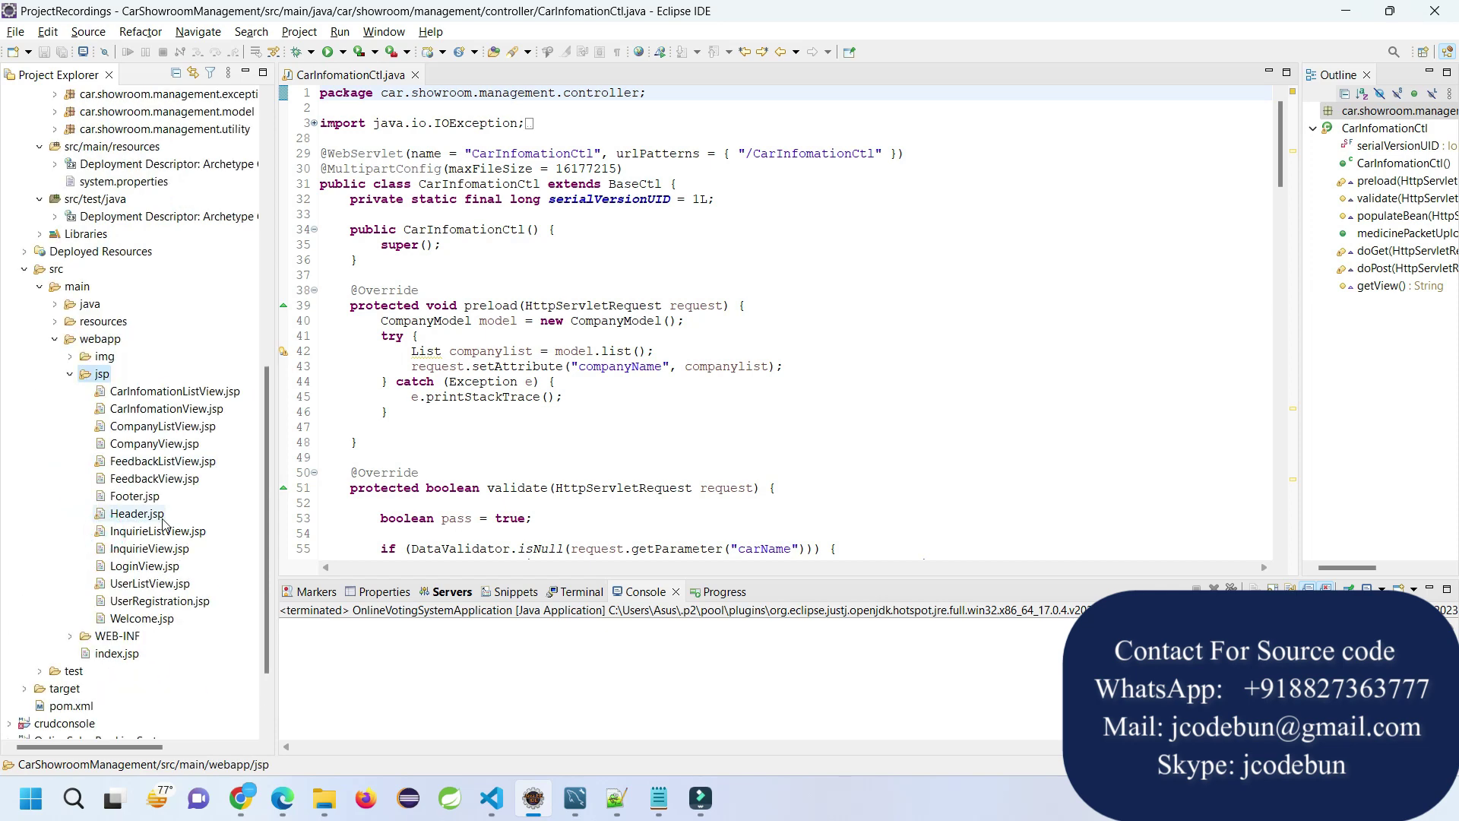
scroll(162, 522, up, 9)
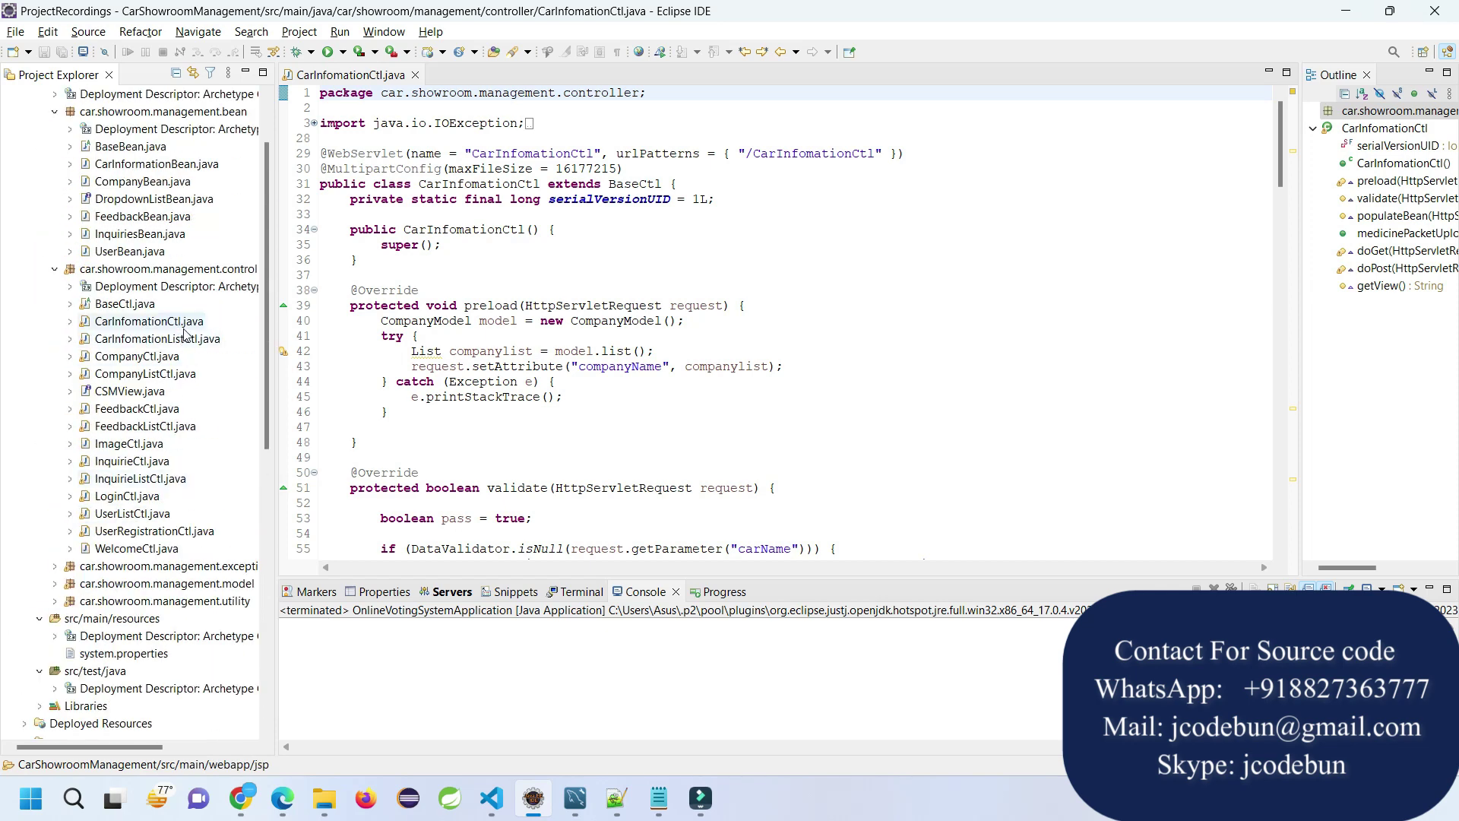
scroll(185, 334, up, 1)
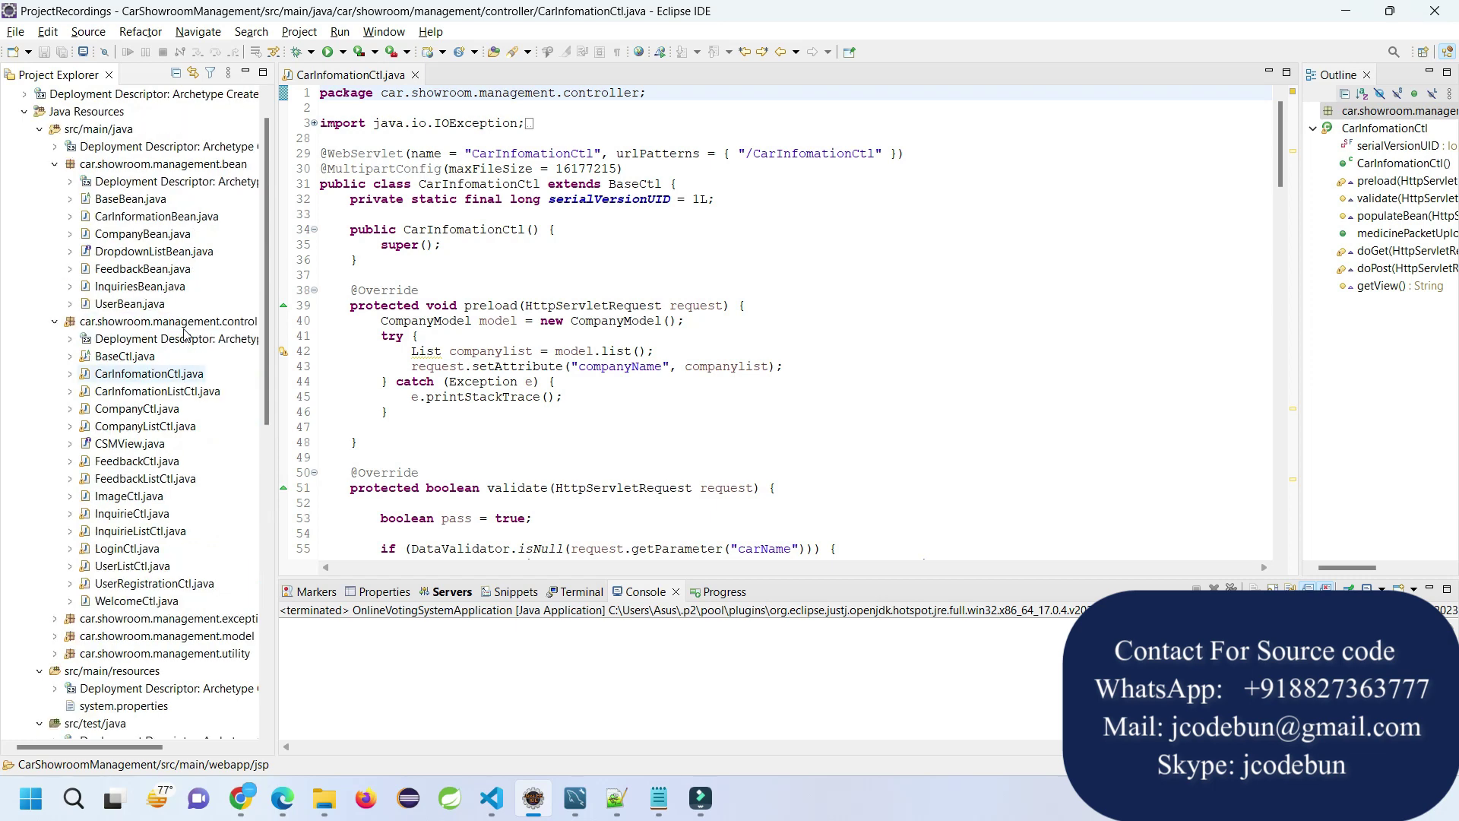
- Collapse the packages and resource folders after viewing the model package, and close CarInfomationCtl.java
click(54, 164)
click(55, 182)
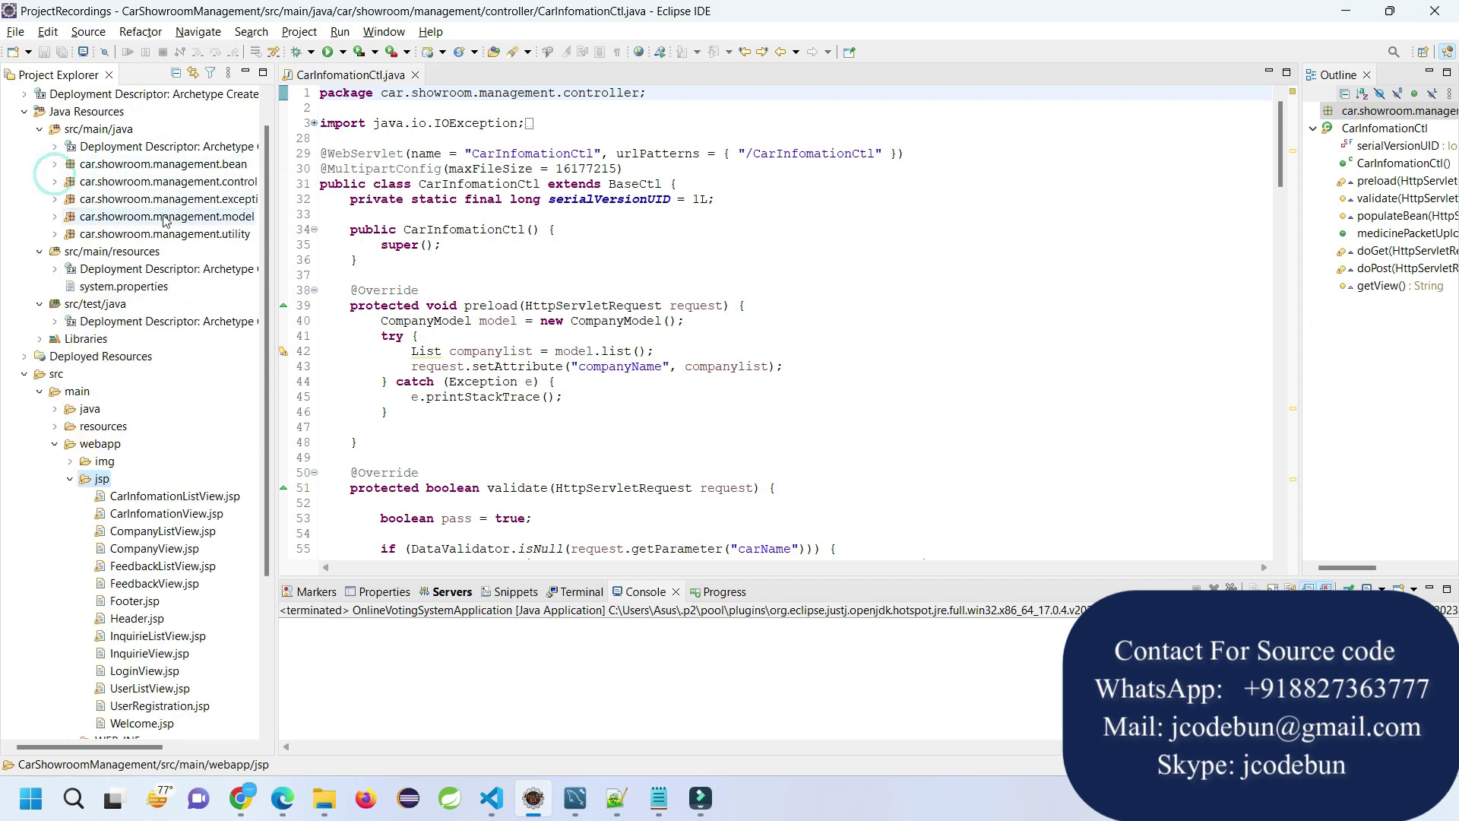
double_click(191, 217)
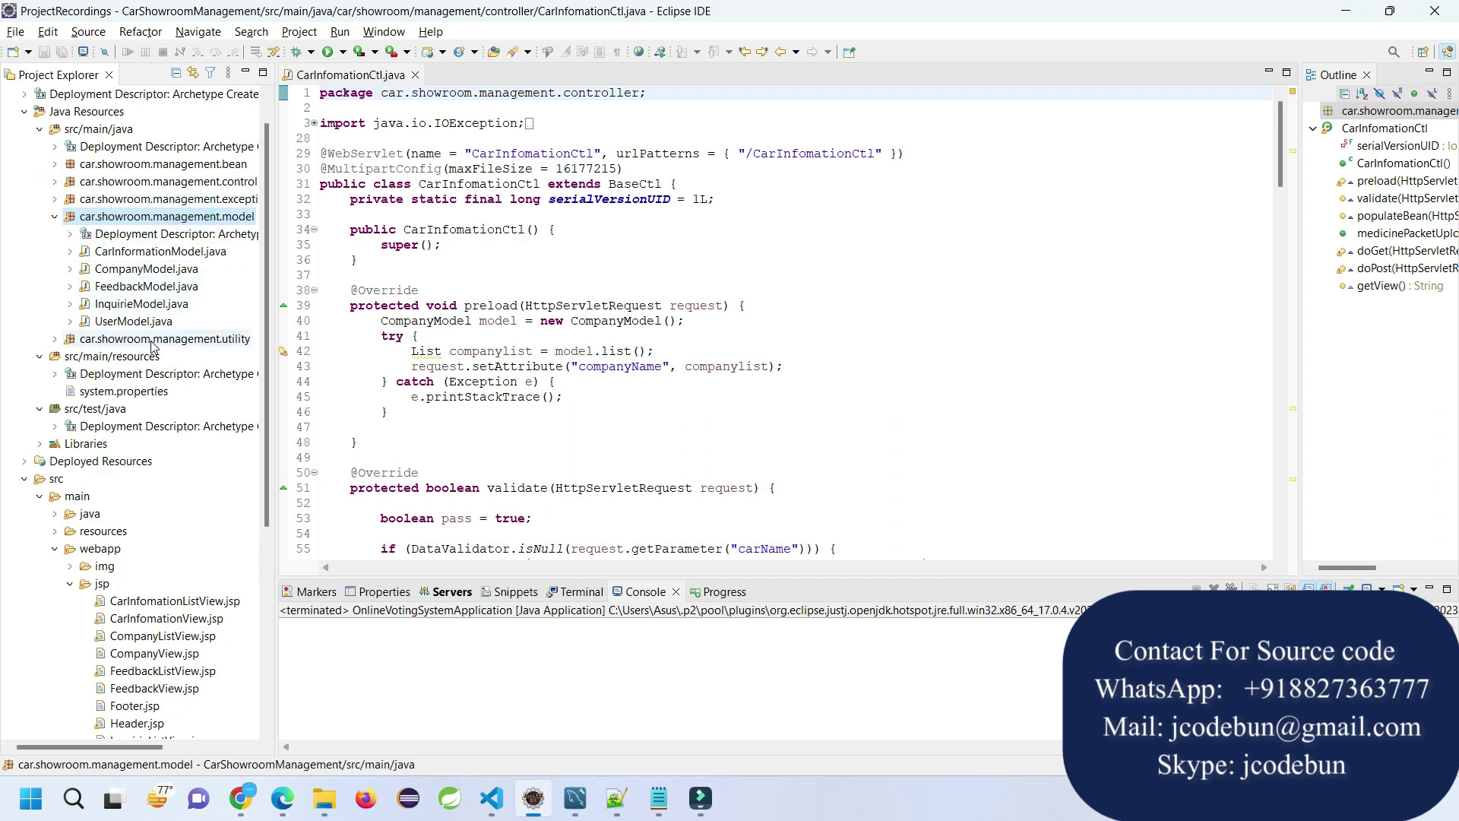
click(55, 216)
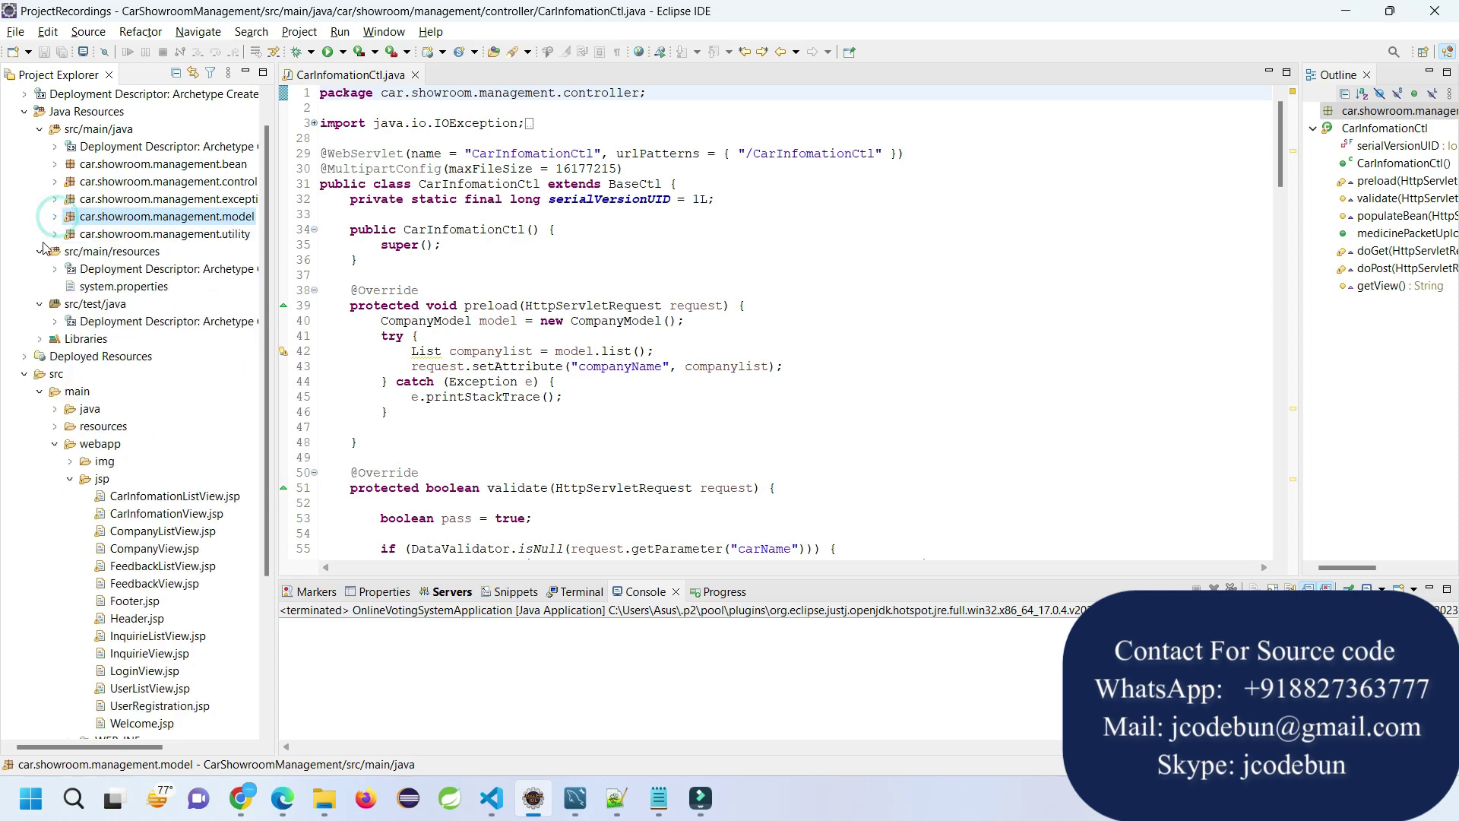
click(39, 251)
click(40, 269)
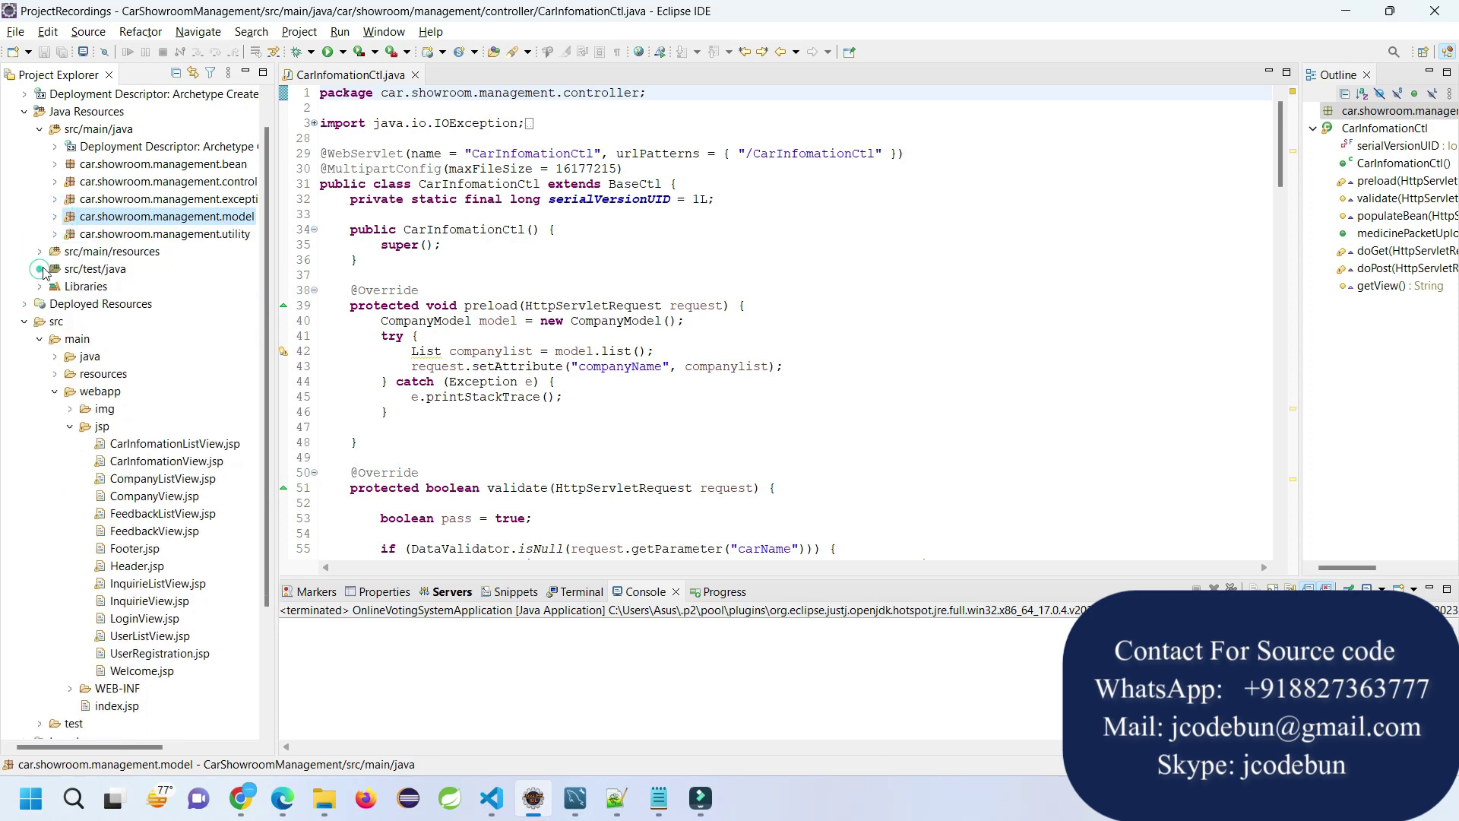
click(415, 76)
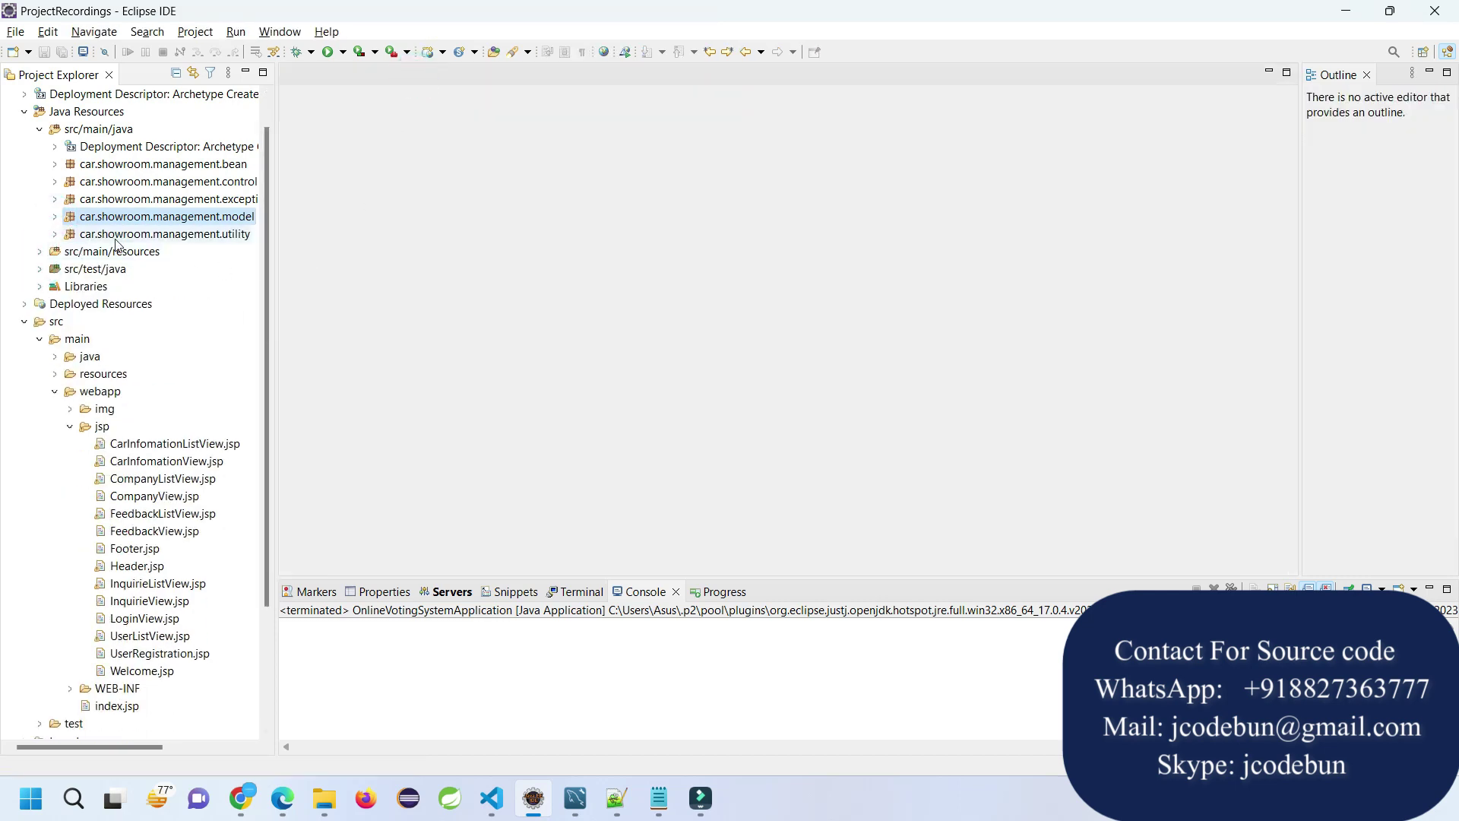
- Collapse the jsp folder and switch to MySQL Workbench
click(70, 427)
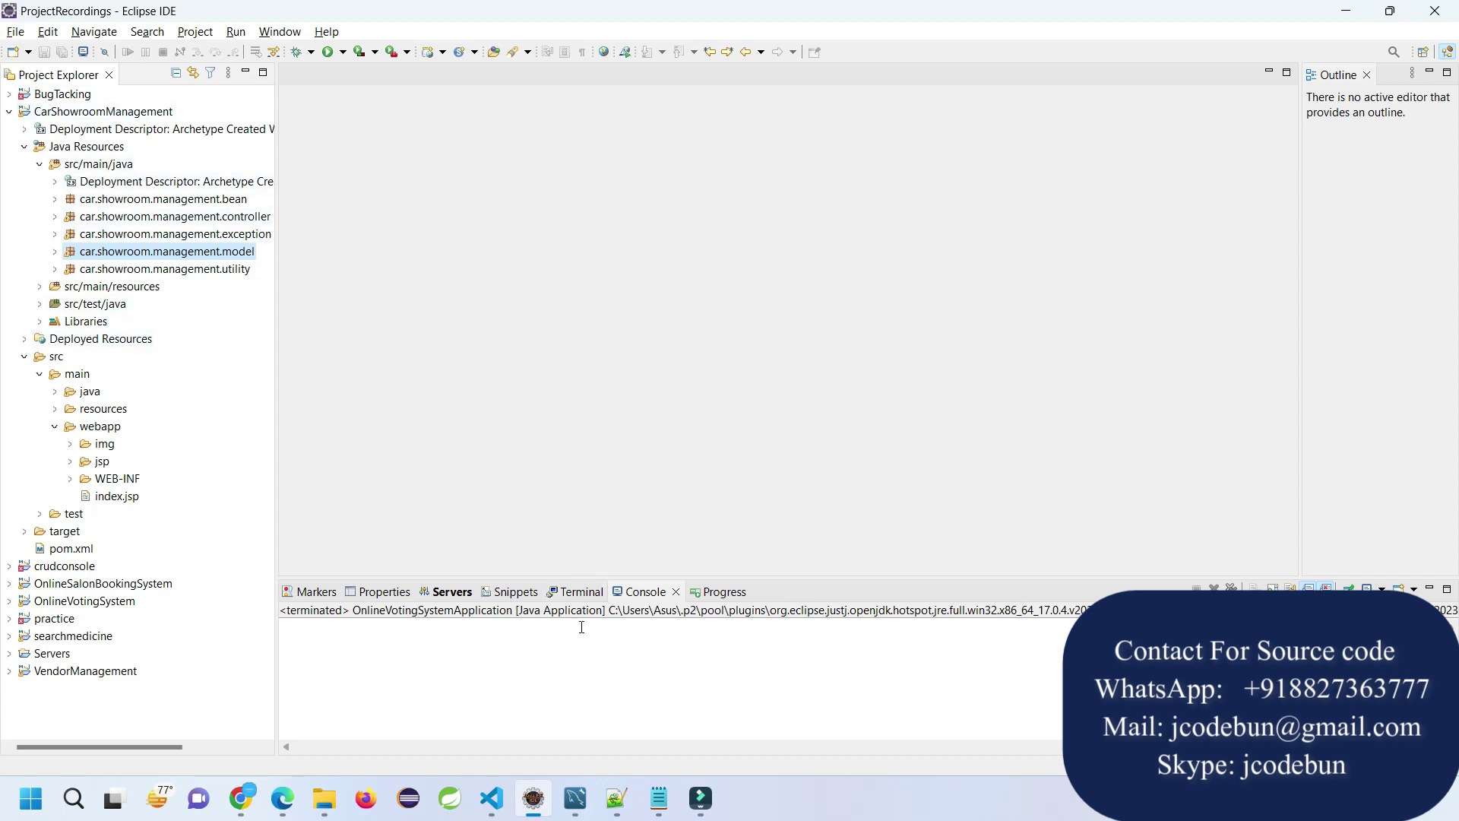
click(571, 798)
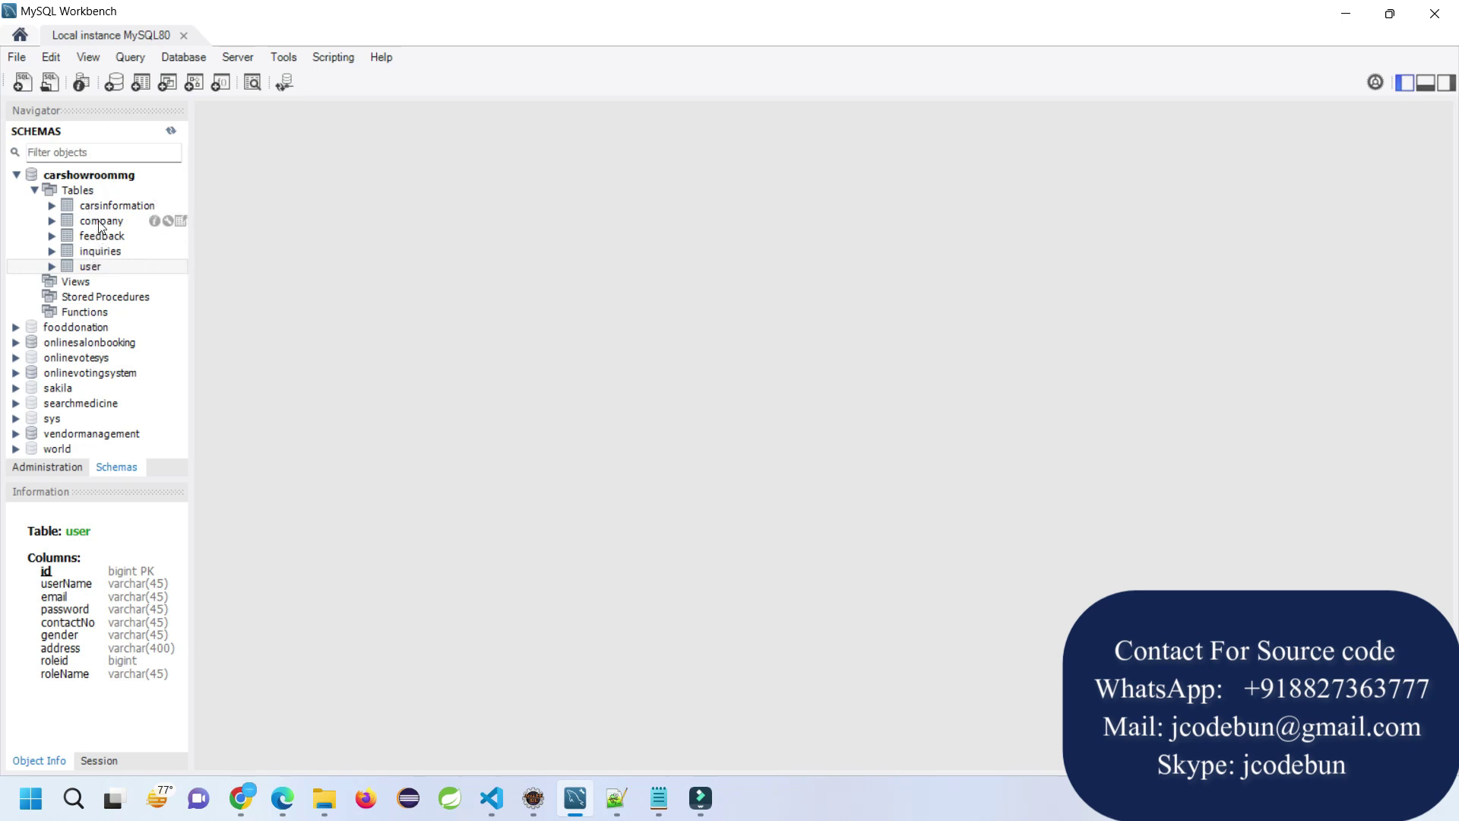
- Run Select Rows - Limit 1000 on the user table to list its six rows, then return to Eclipse
right_click(93, 267)
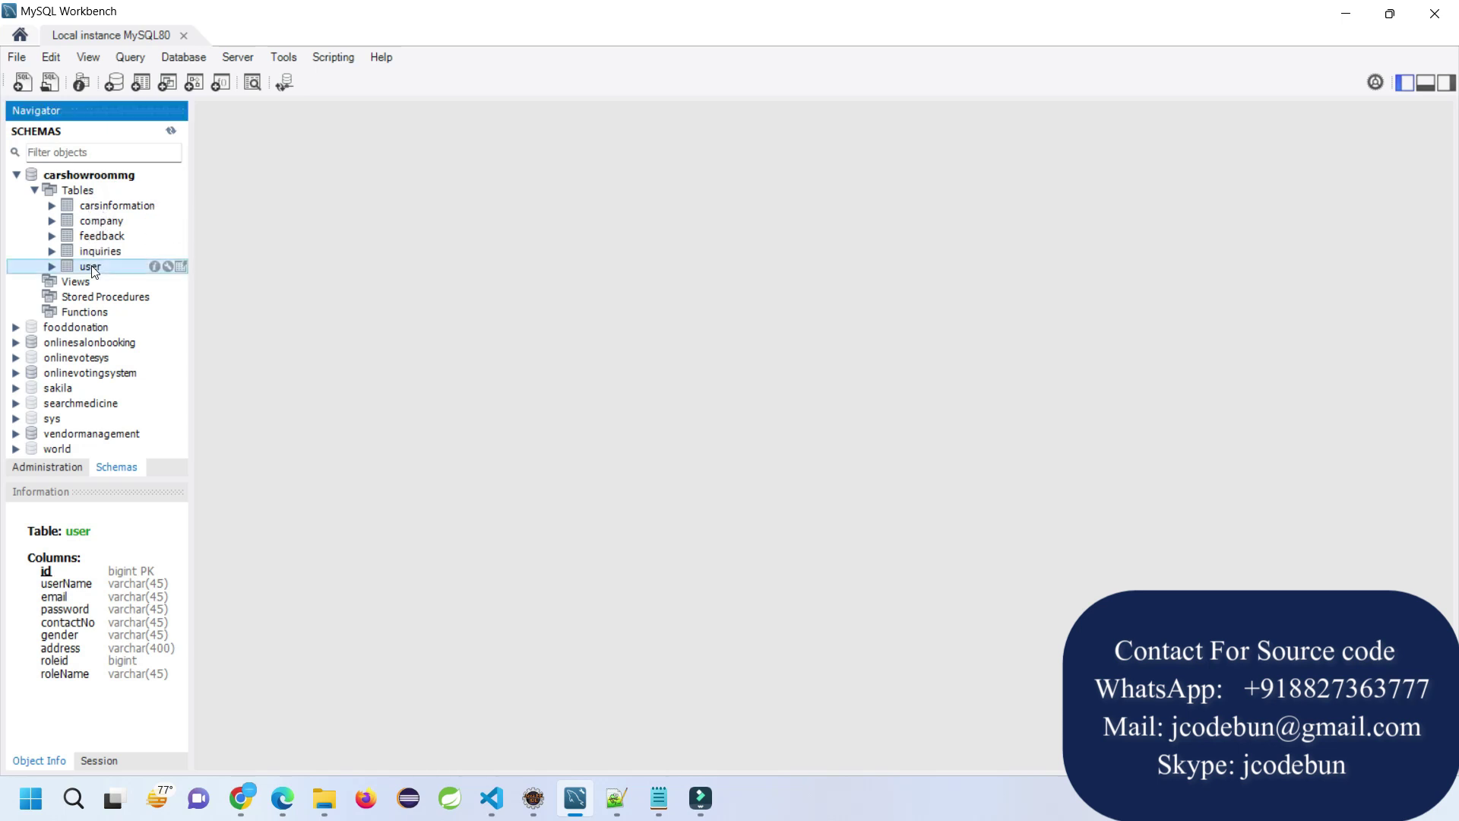
click(109, 275)
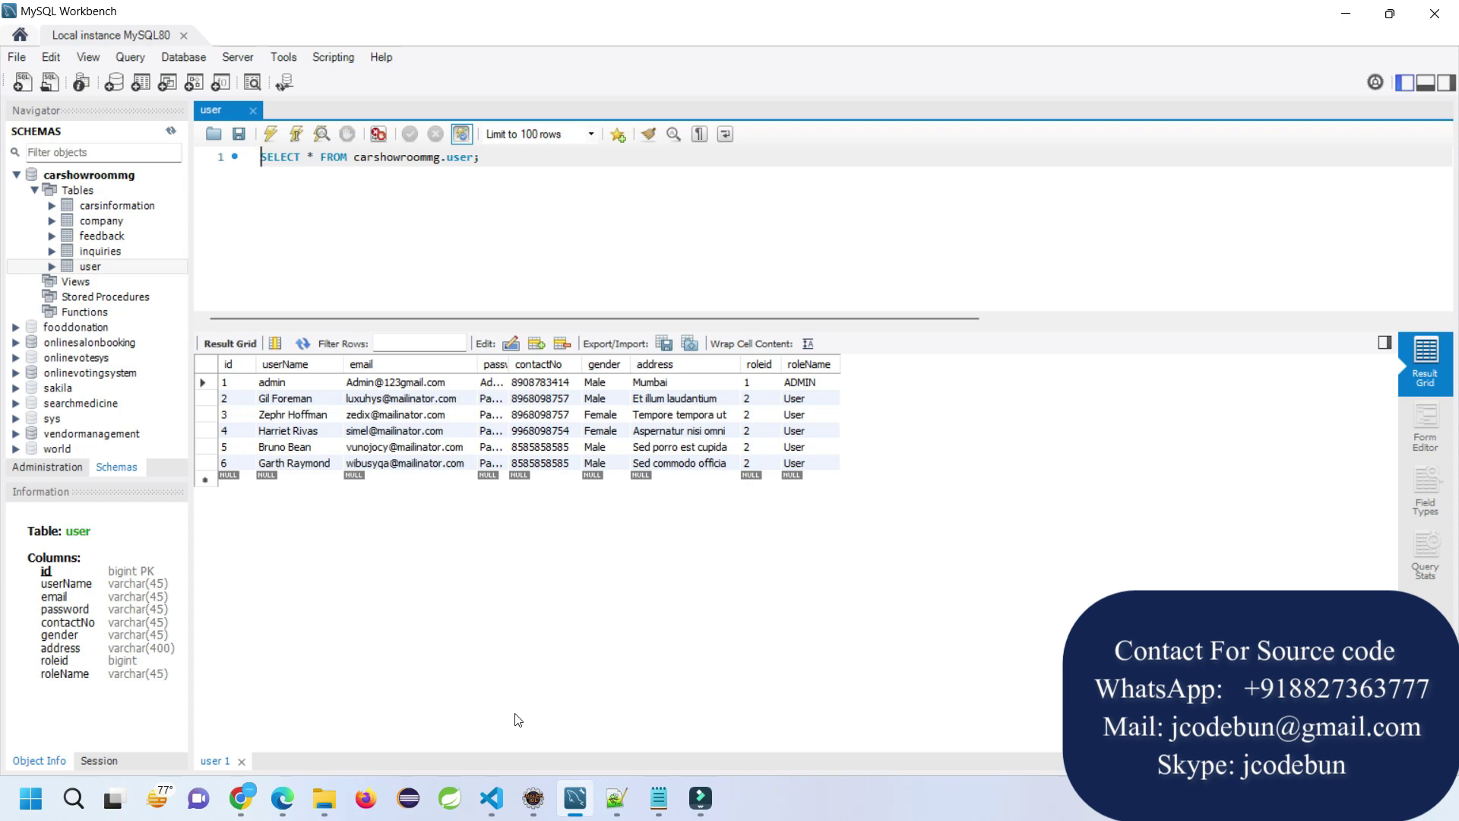
click(533, 797)
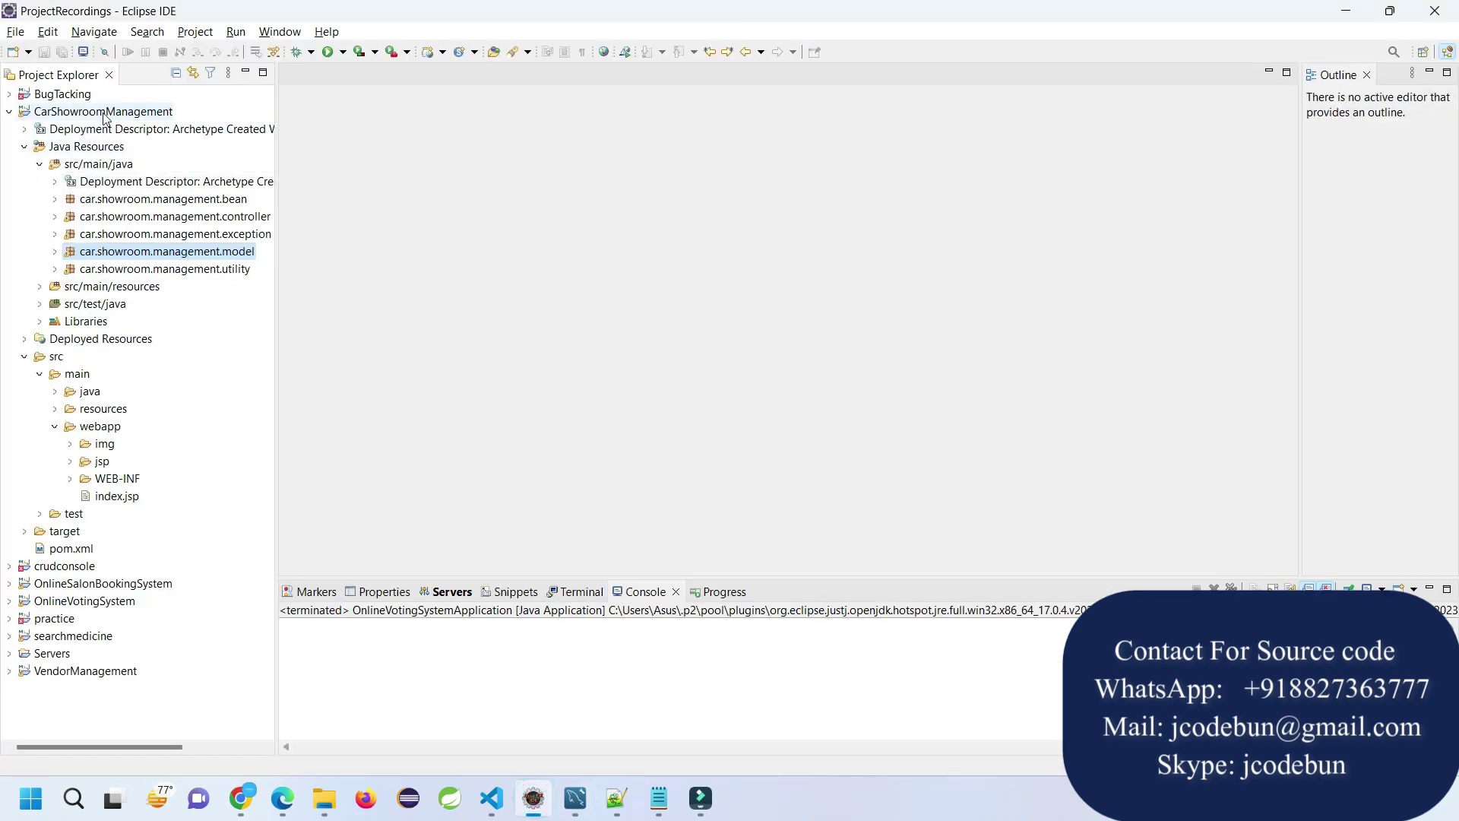
- Run CarShowroomManagement on the Tomcat v8.5 localhost server, accepting the restart, and enlarge the console
click(97, 118)
right_click(94, 116)
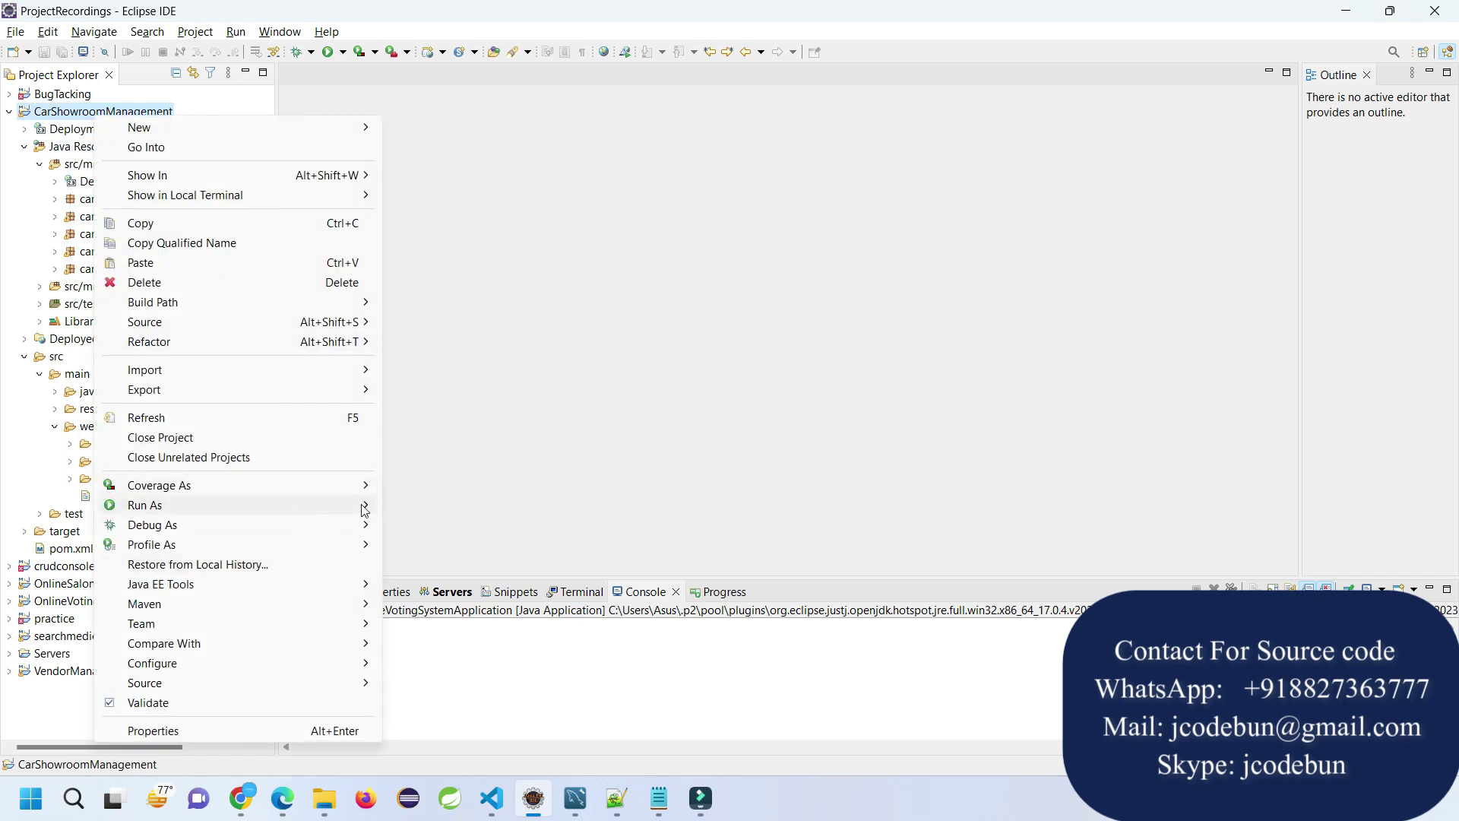
mouse_move(372, 508)
click(430, 504)
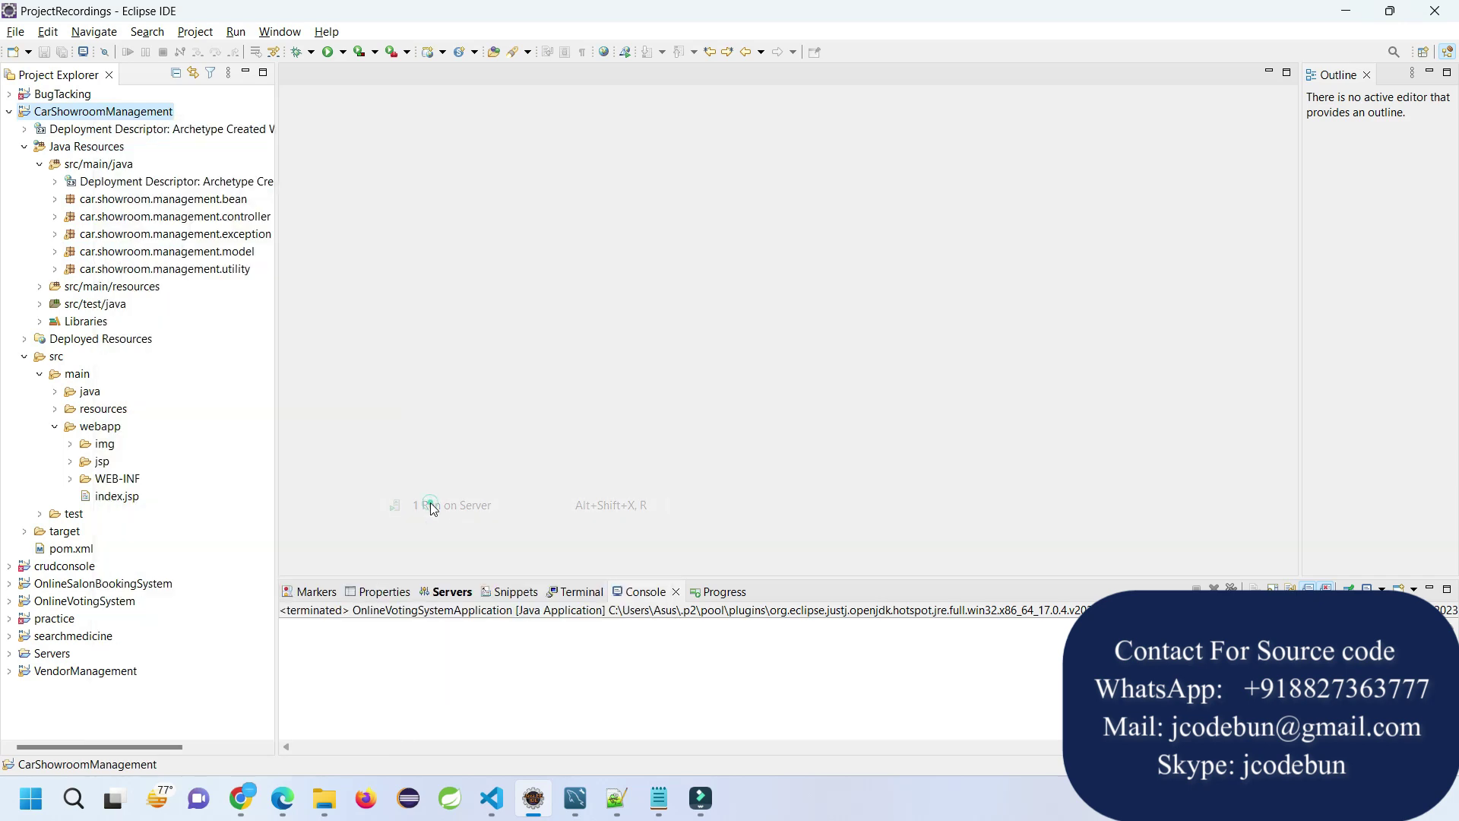
click(587, 263)
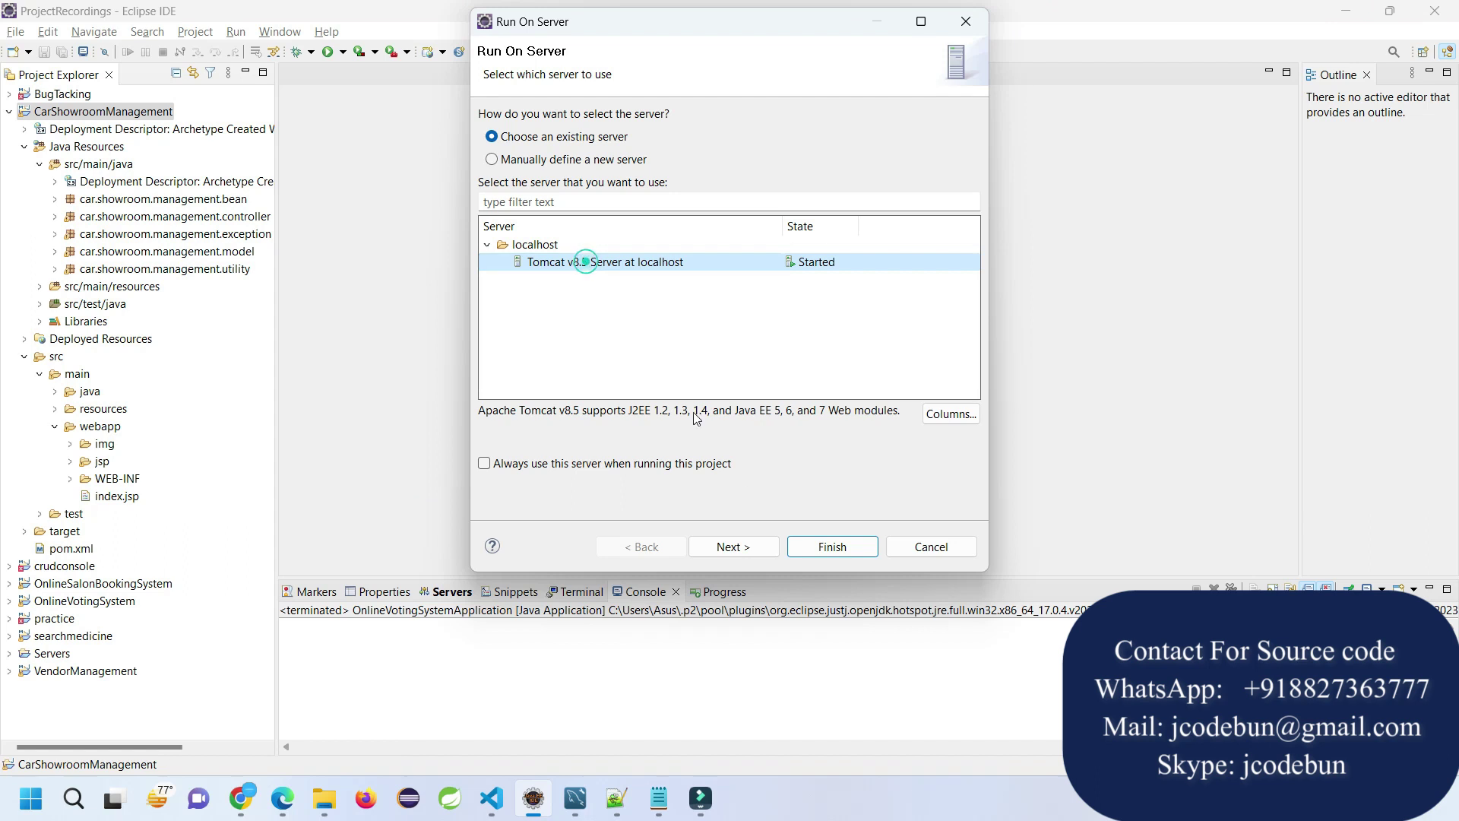
click(832, 546)
click(818, 424)
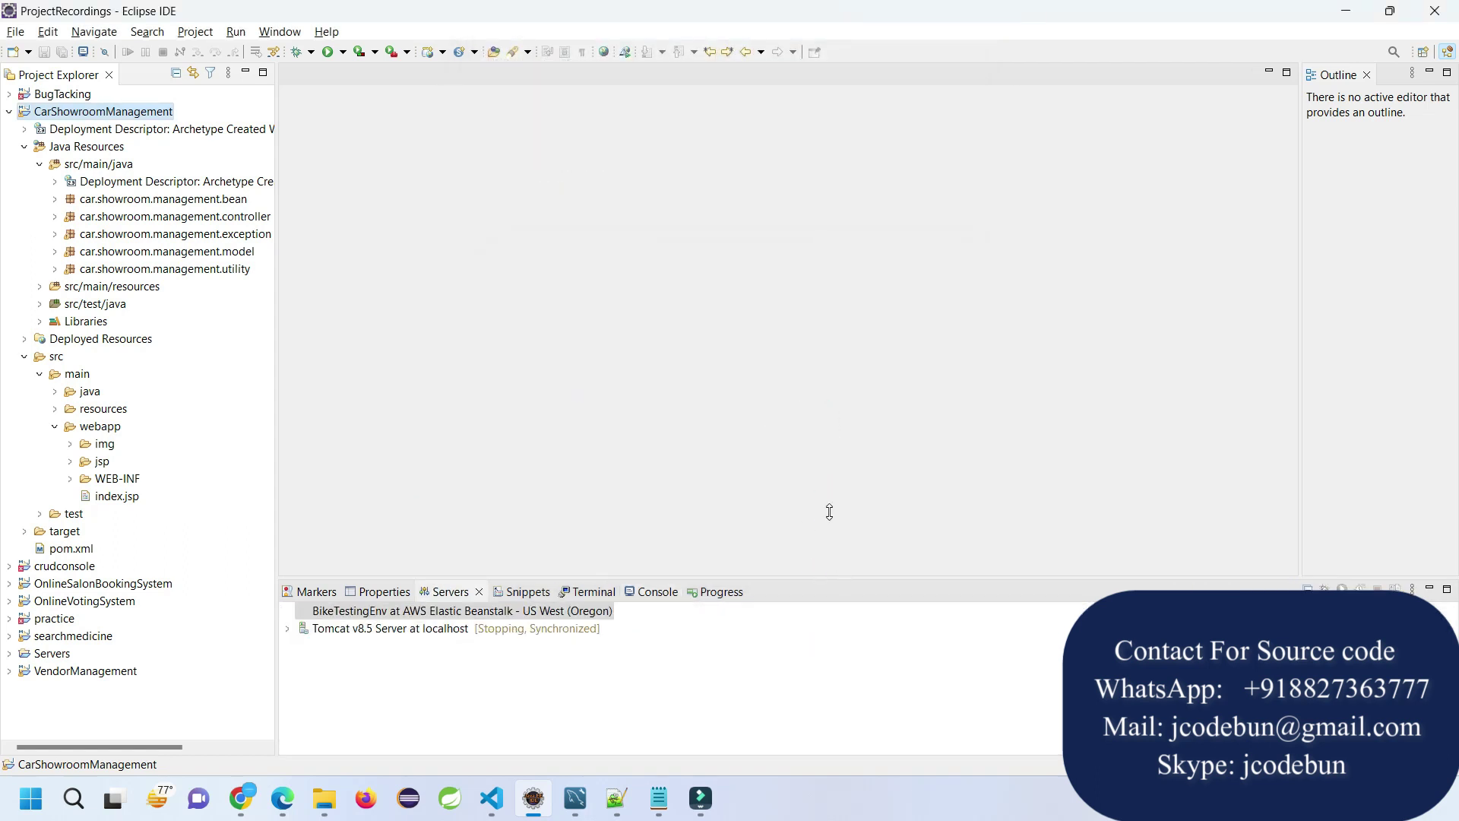
drag(828, 509, 828, 503)
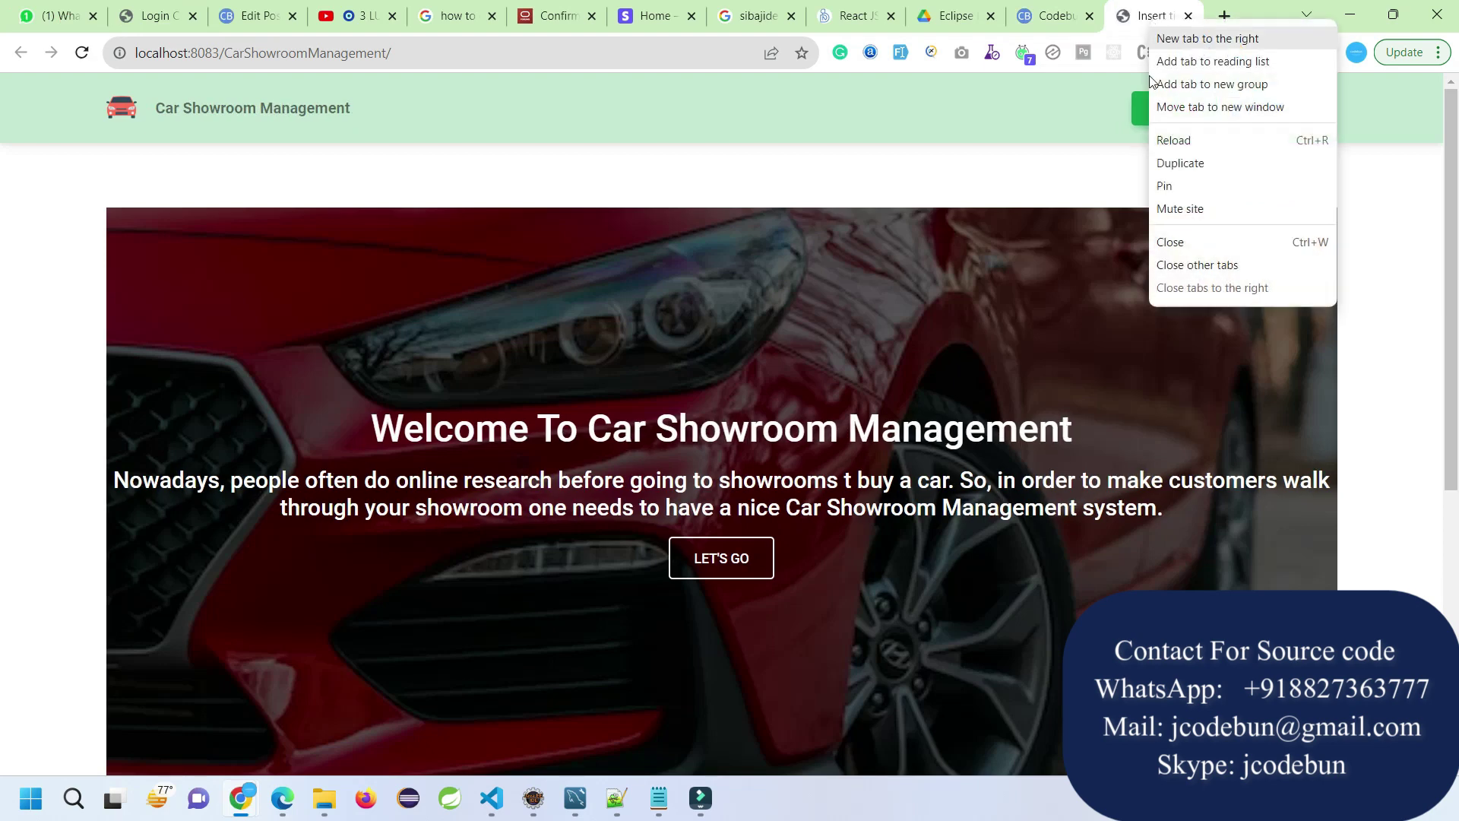
- Close all other browser tabs, leaving only the Car Showroom Management tab
click(1171, 262)
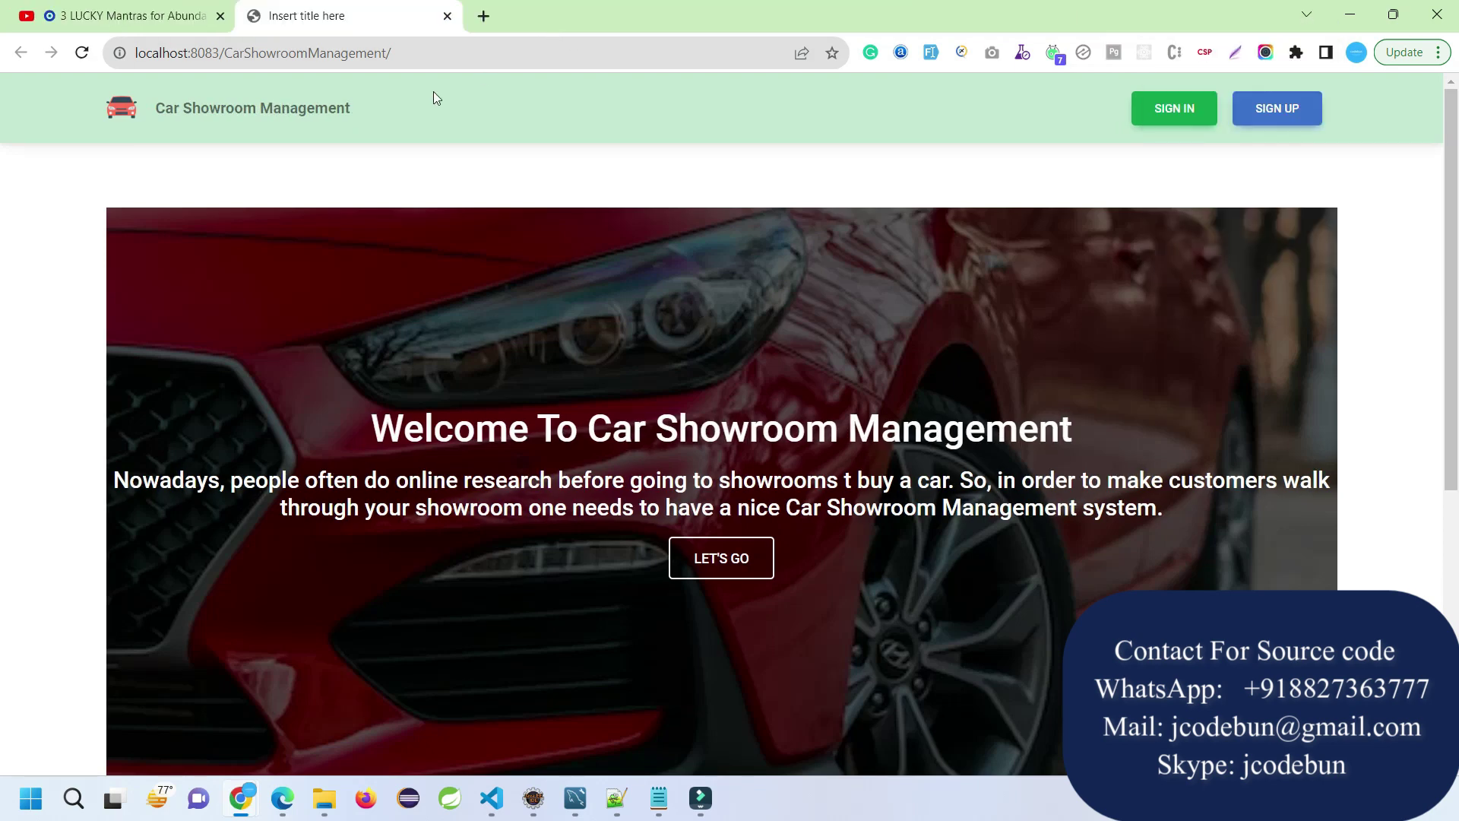
click(220, 16)
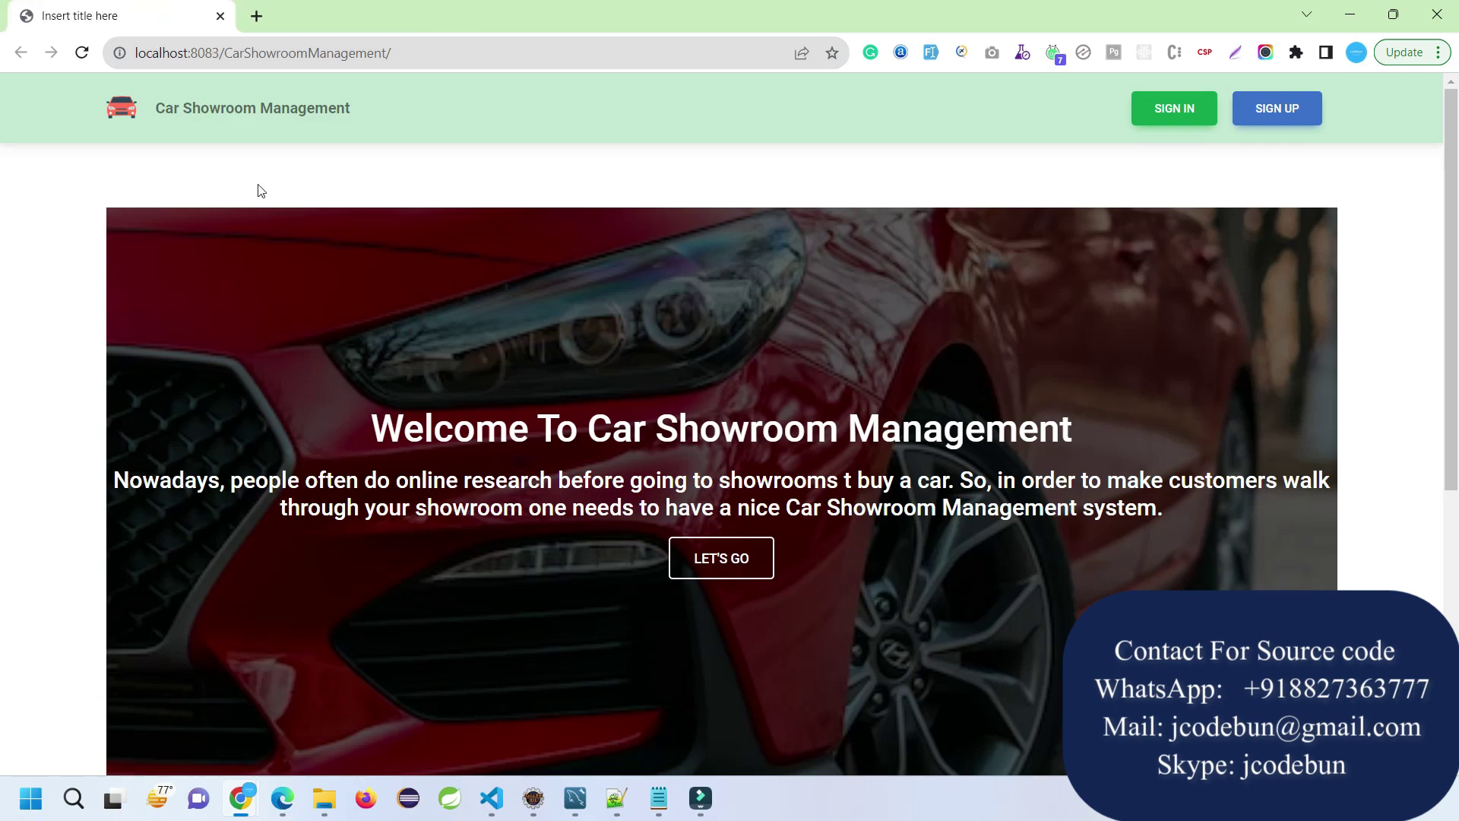
scroll(723, 453, down, 10)
scroll(726, 447, up, 10)
scroll(731, 431, down, 10)
scroll(632, 431, up, 10)
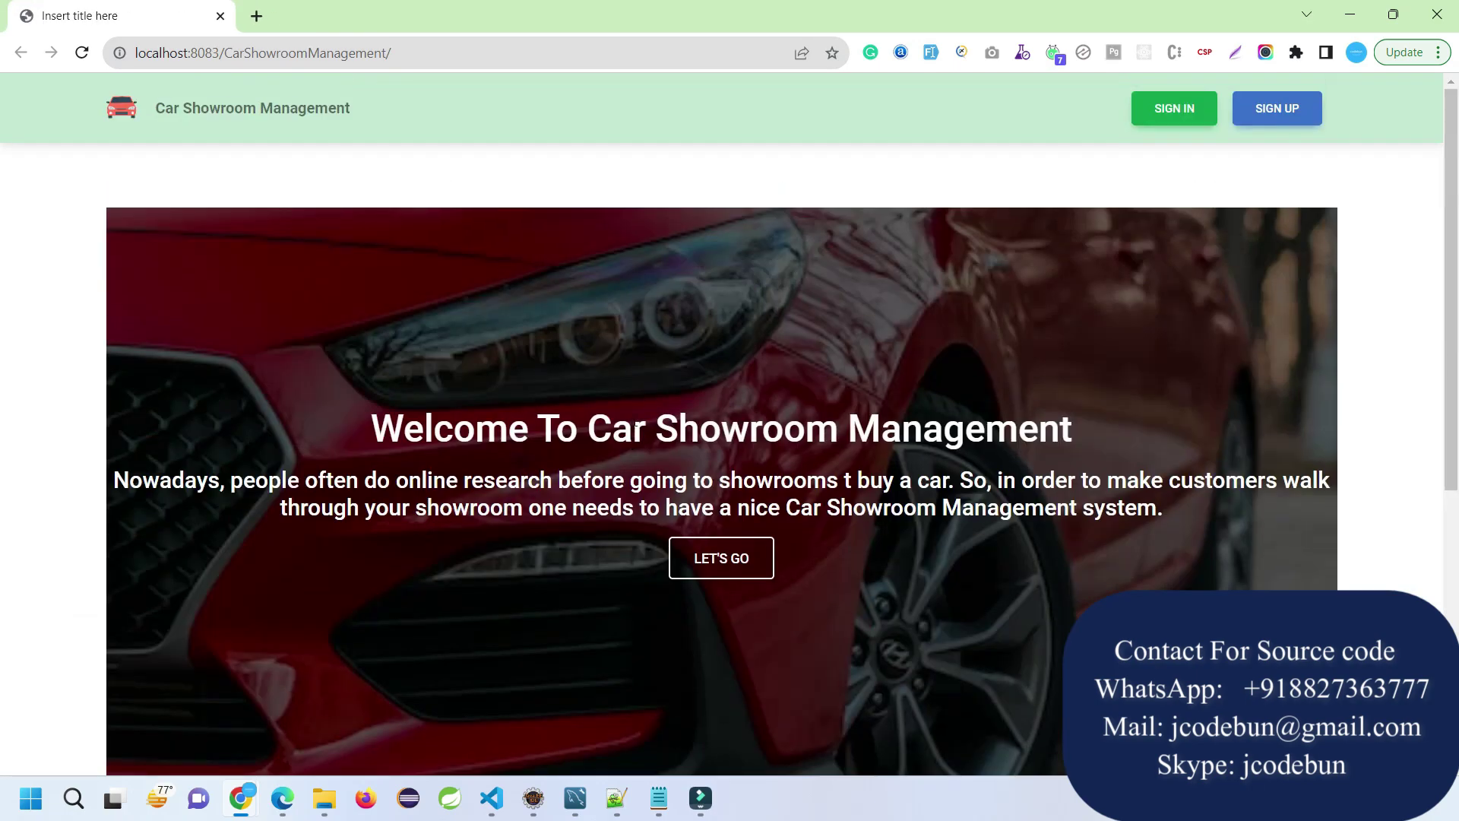
- Follow LET'S GO, then the brand link to reload the welcome page at WelcomeCtl
click(726, 582)
click(243, 108)
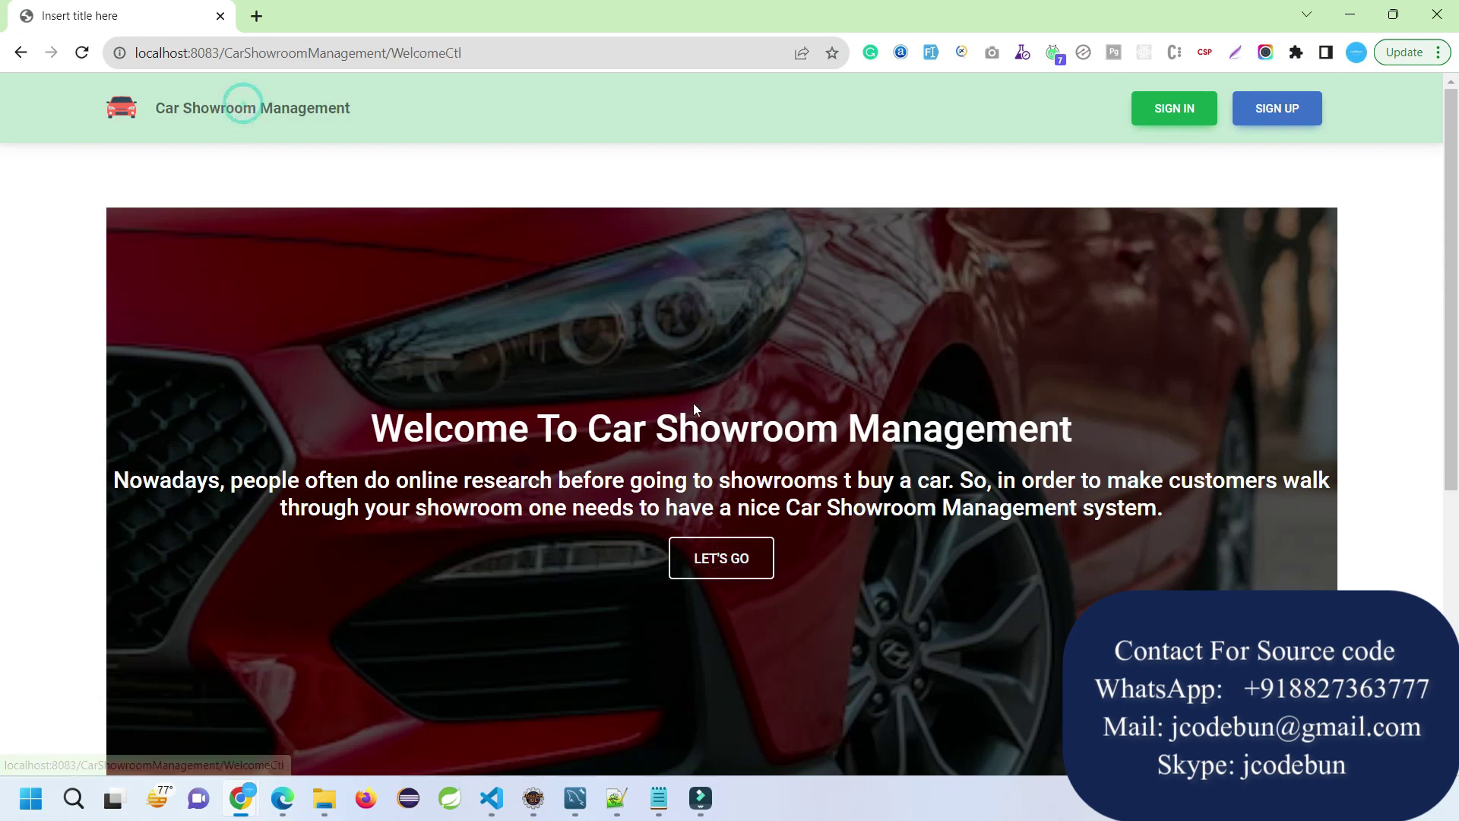
scroll(693, 403, down, 10)
scroll(838, 435, up, 10)
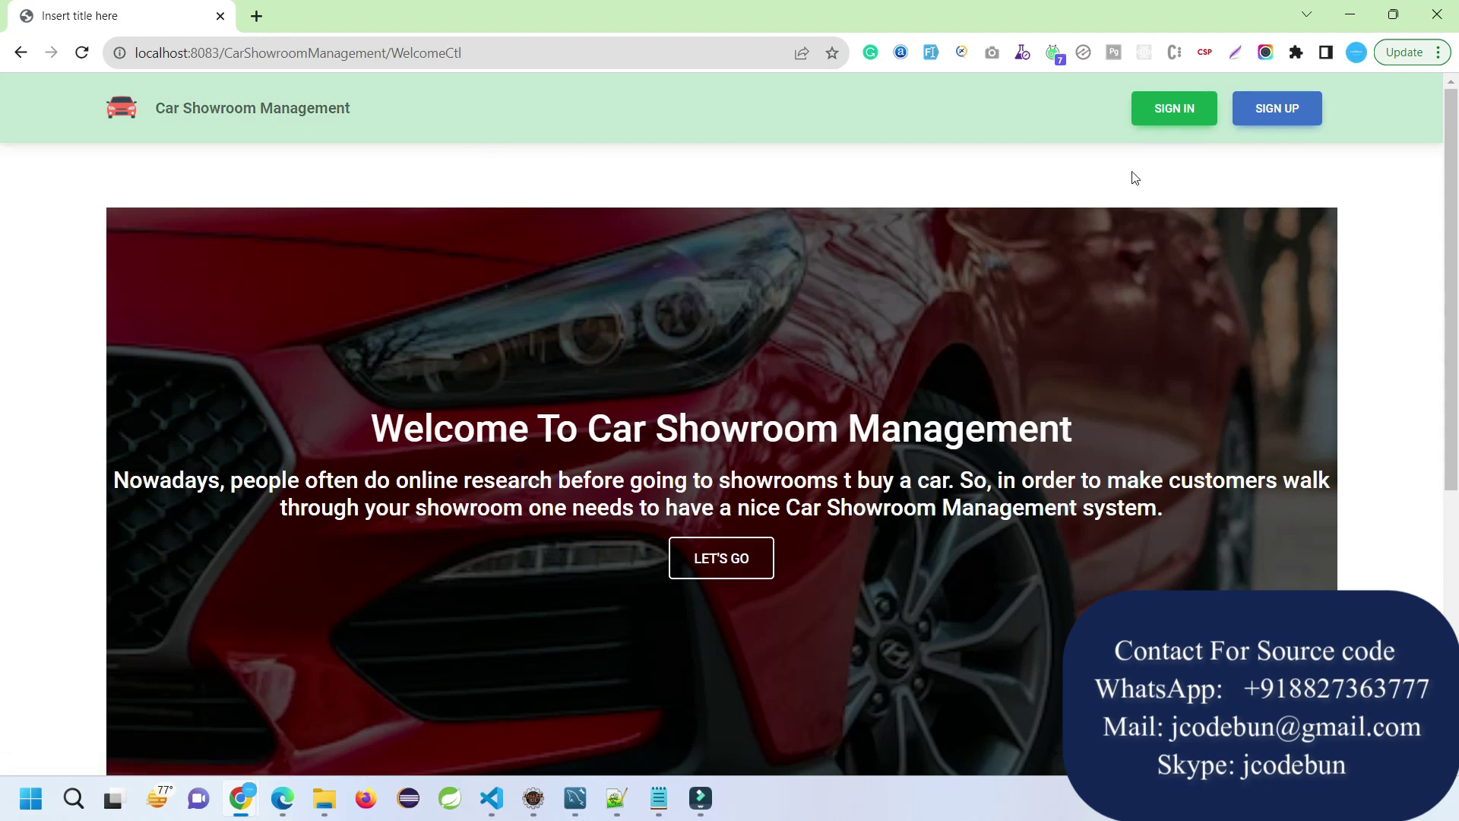
- Open the sign-up form, autofill it with sample data, and re-check the MySQL user table
click(1282, 108)
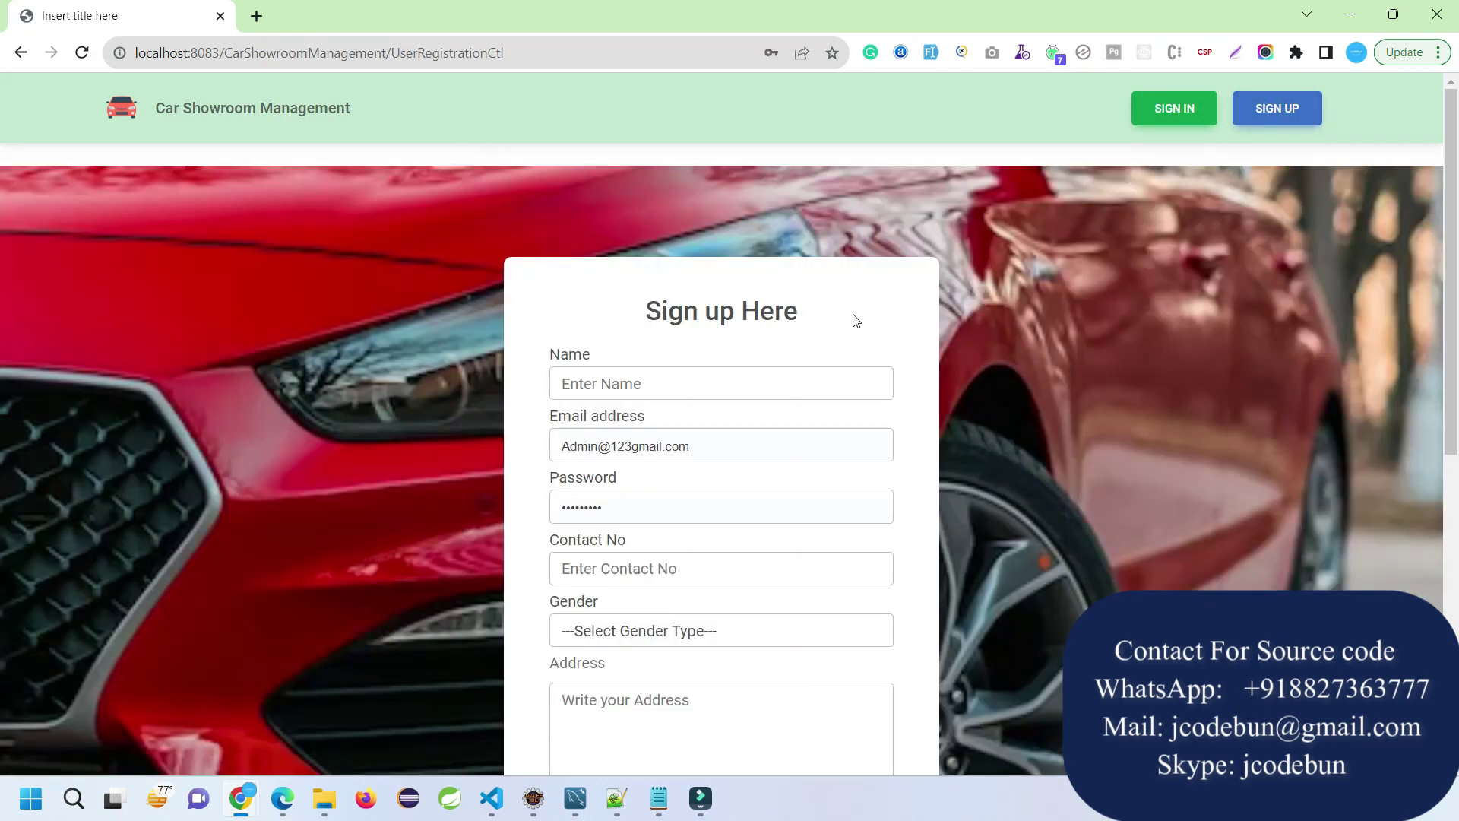
scroll(762, 350, down, 2)
scroll(760, 348, down, 2)
scroll(760, 349, up, 3)
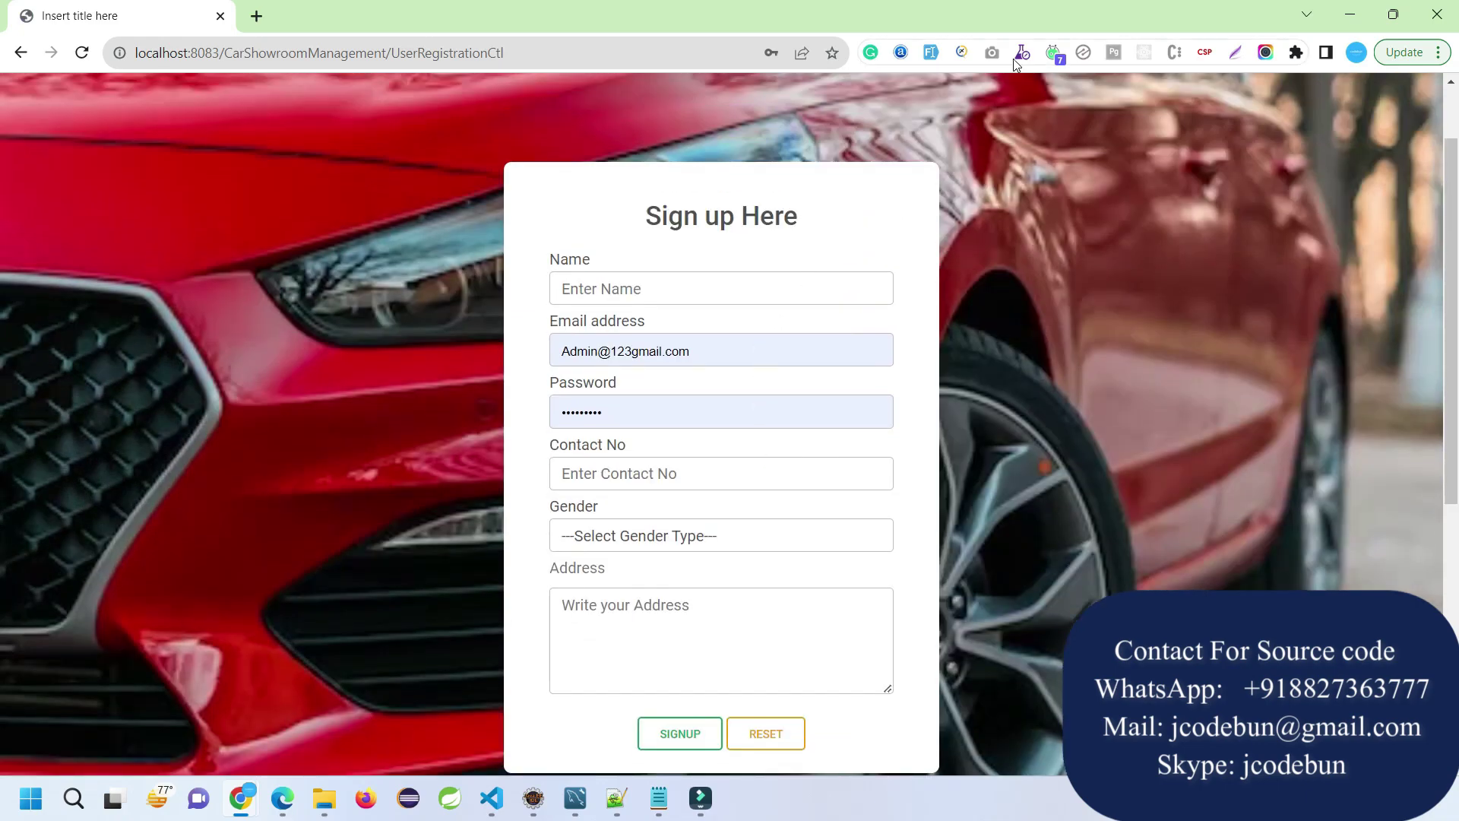
click(928, 53)
scroll(555, 699, down, 2)
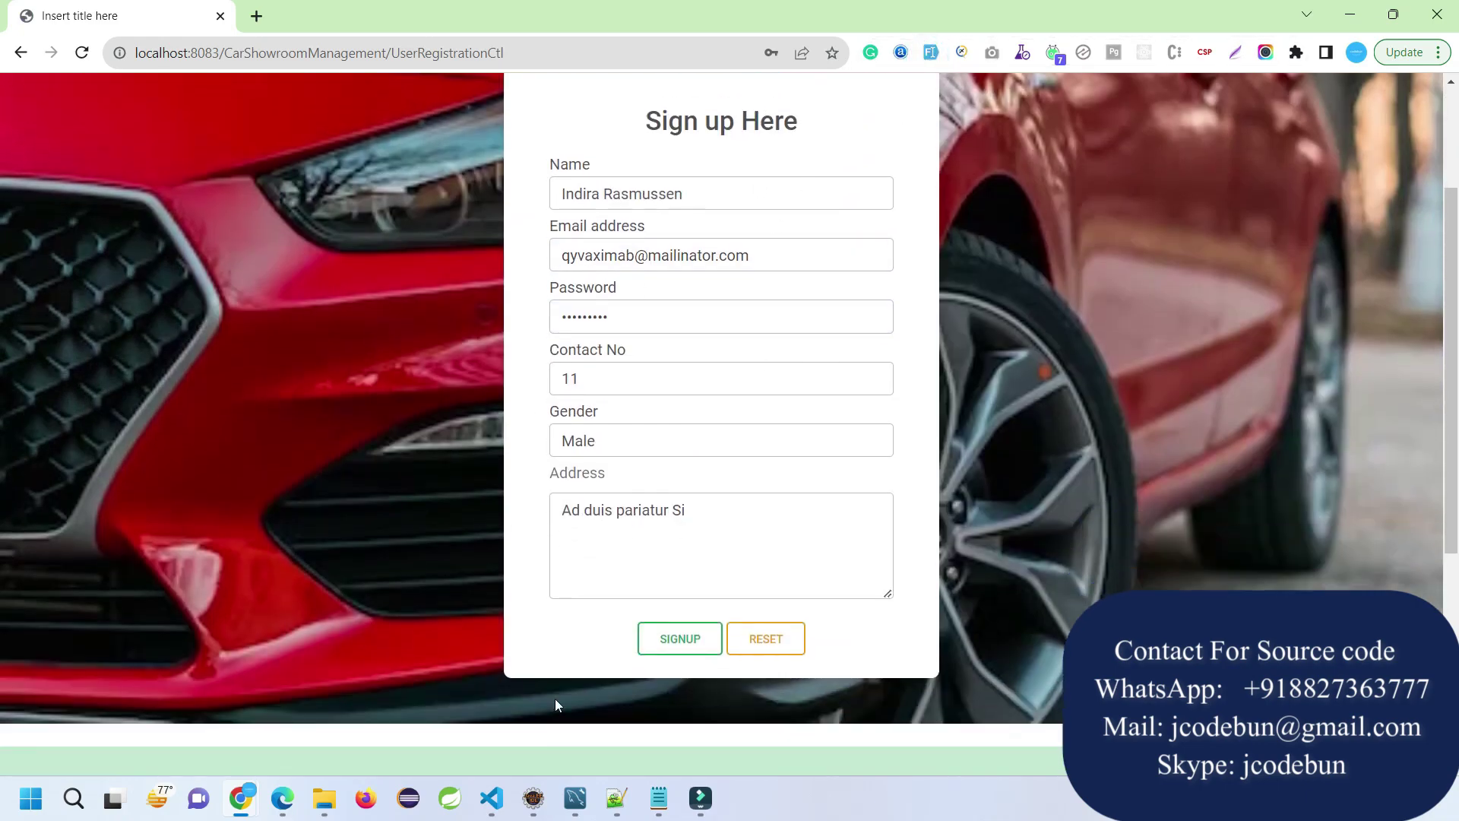
click(574, 799)
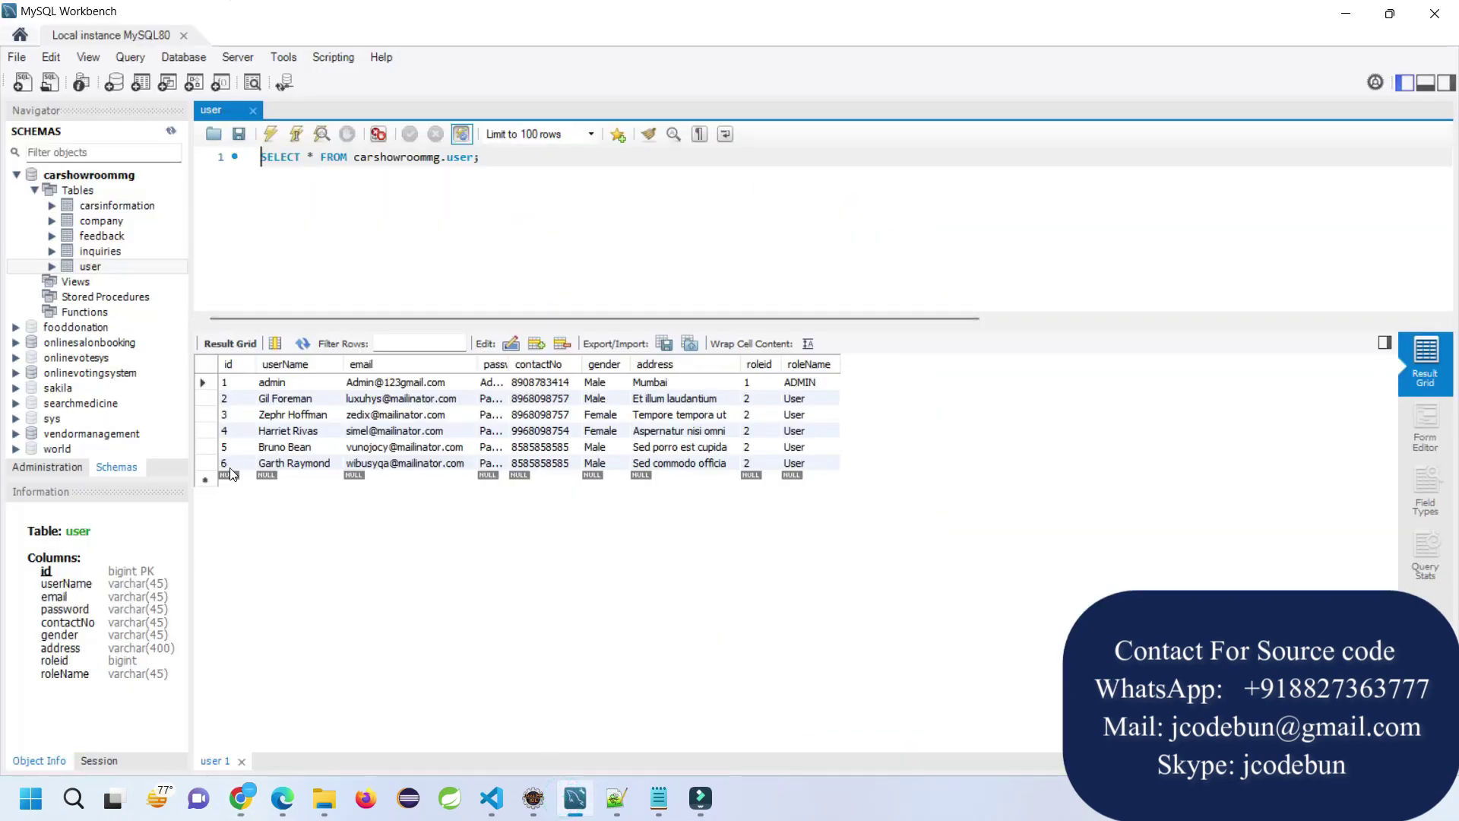
click(269, 134)
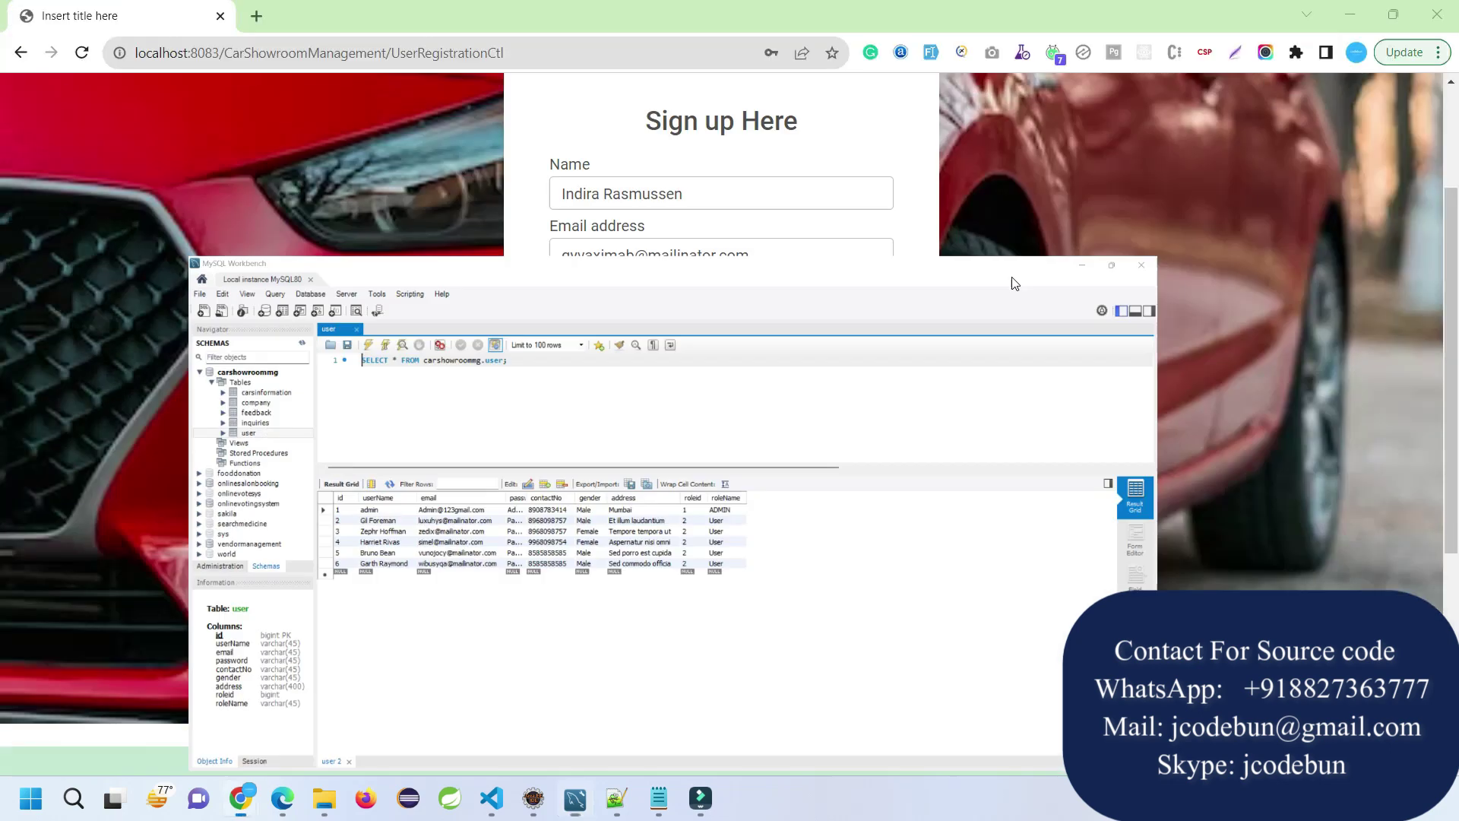
click(1346, 14)
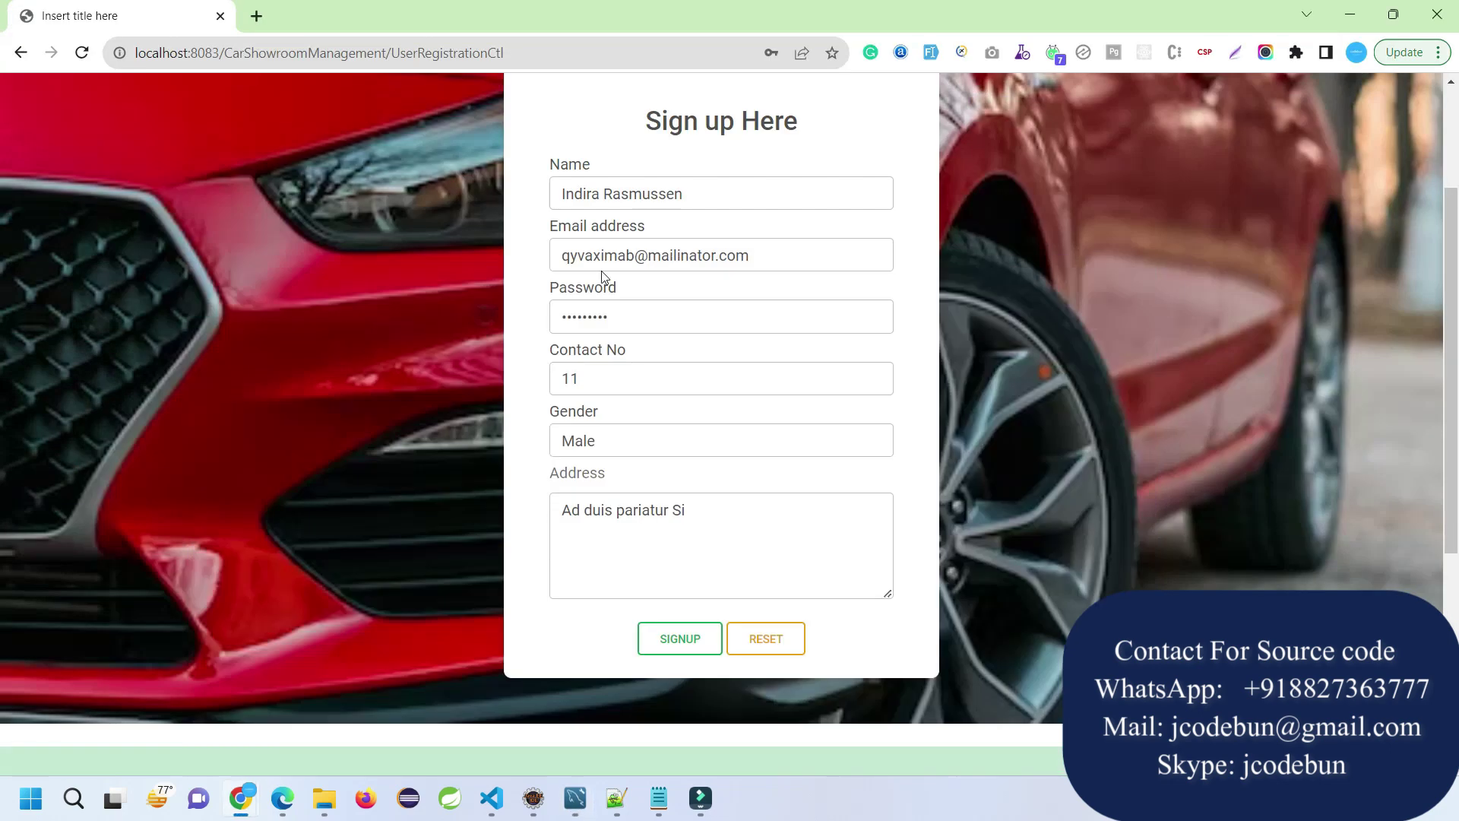
click(595, 378)
double_click(598, 379)
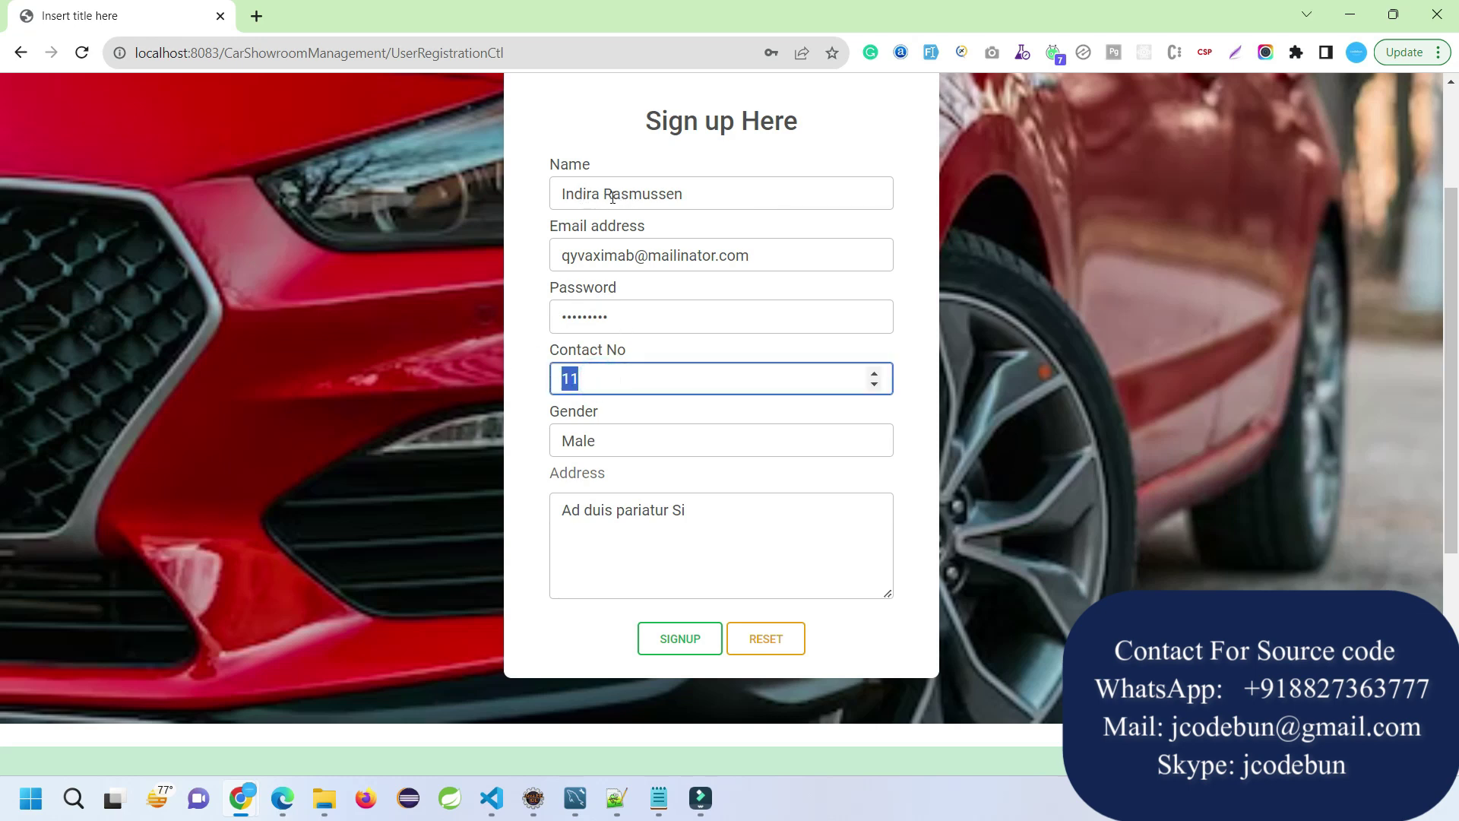
scroll(576, 306, up, 1)
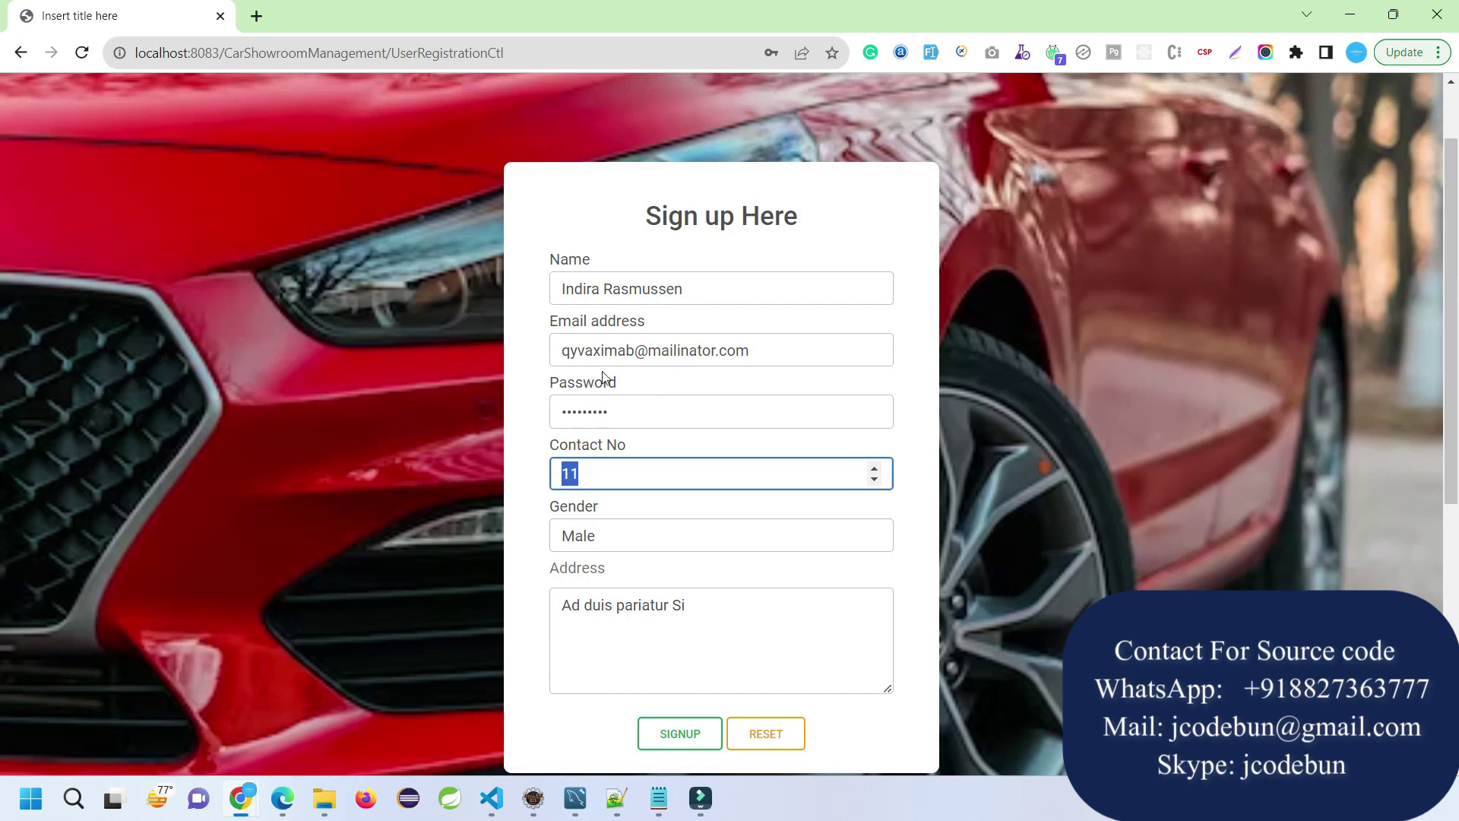
text(8585858585)
scroll(576, 541, down, 1)
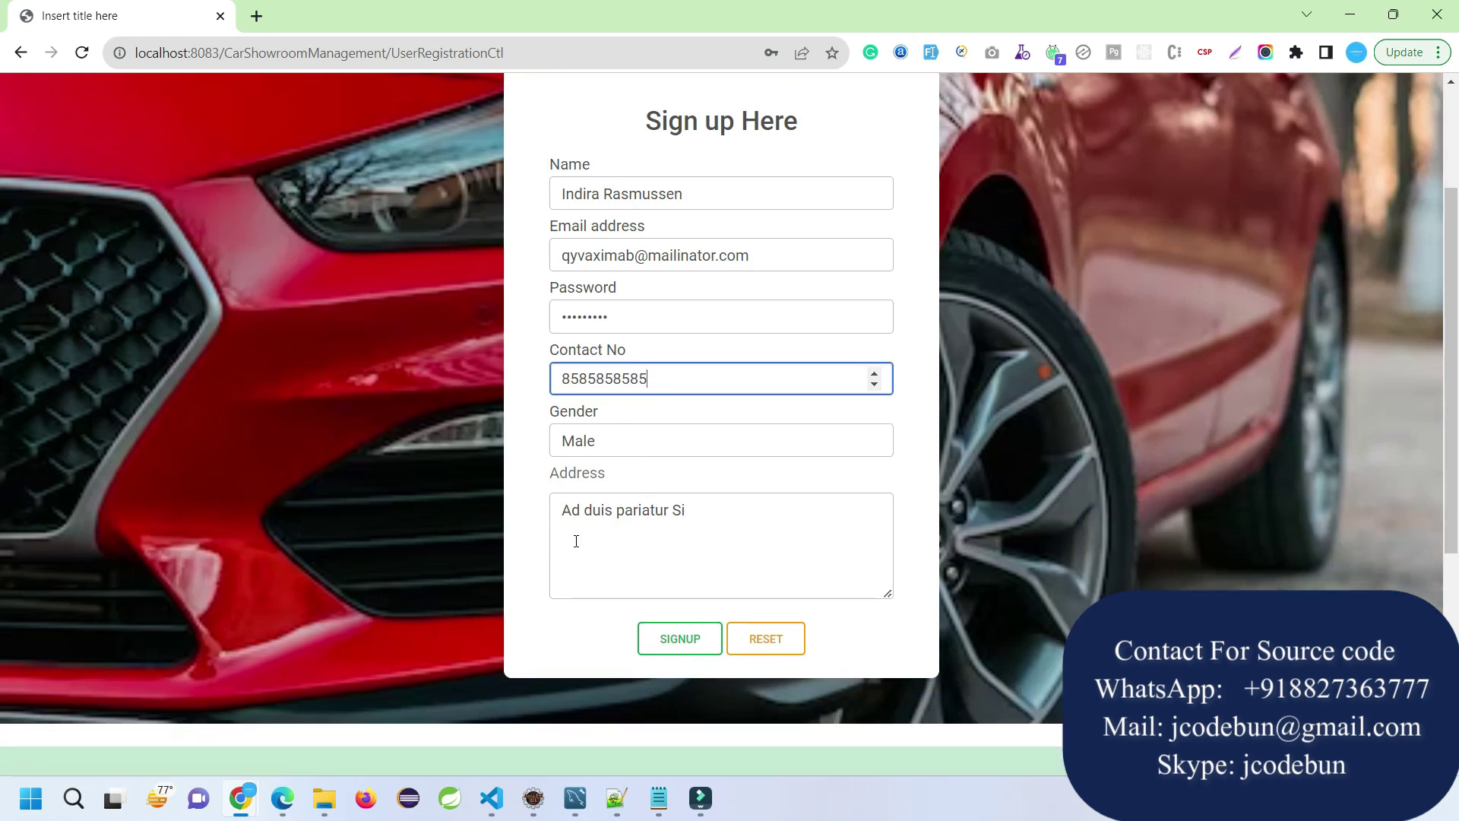
click(671, 639)
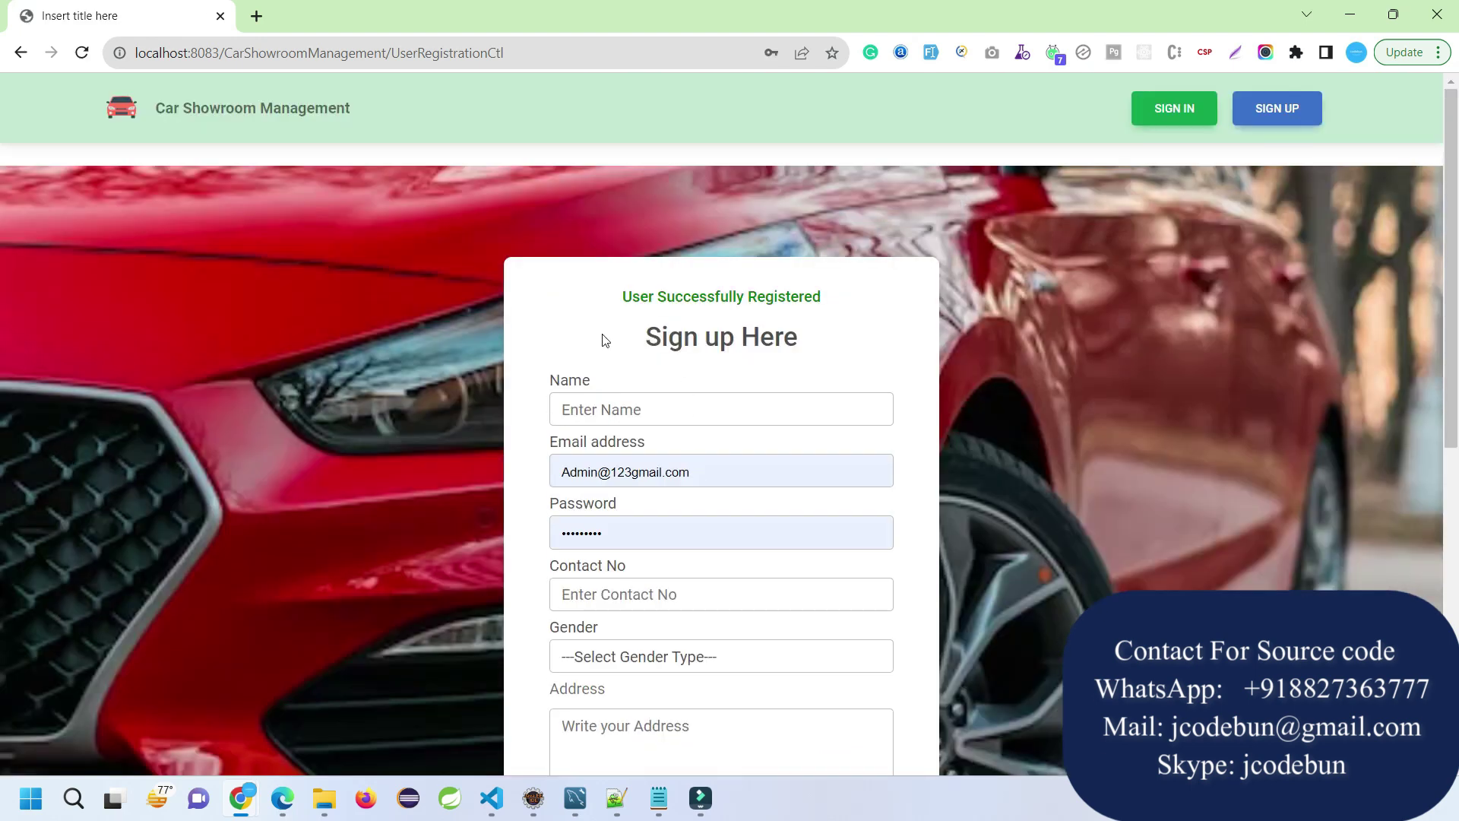
- Re-run the user query in MySQL Workbench to confirm the new seventh row
drag(620, 297, 785, 296)
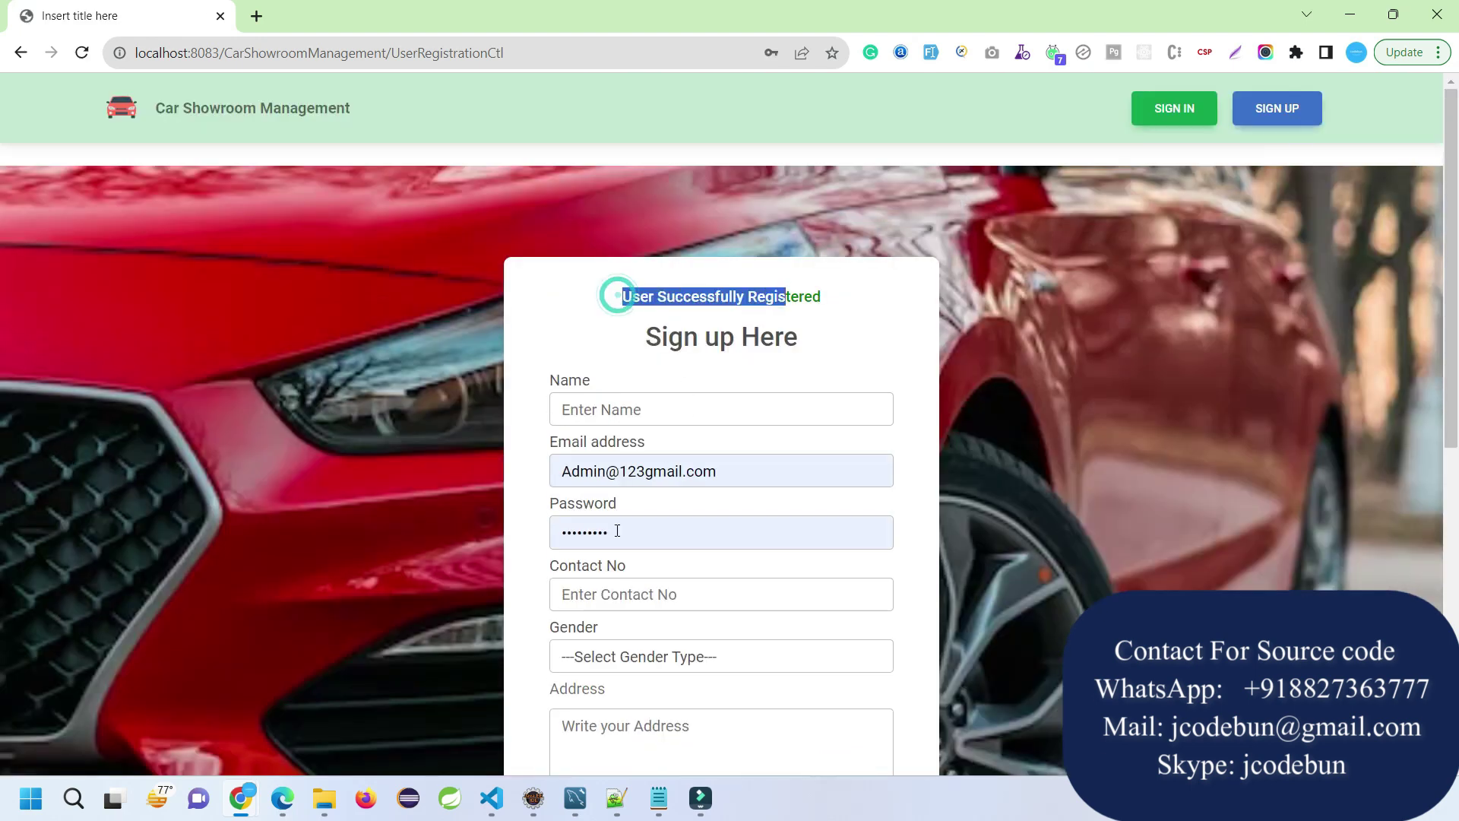
mouse_move(534, 807)
click(575, 798)
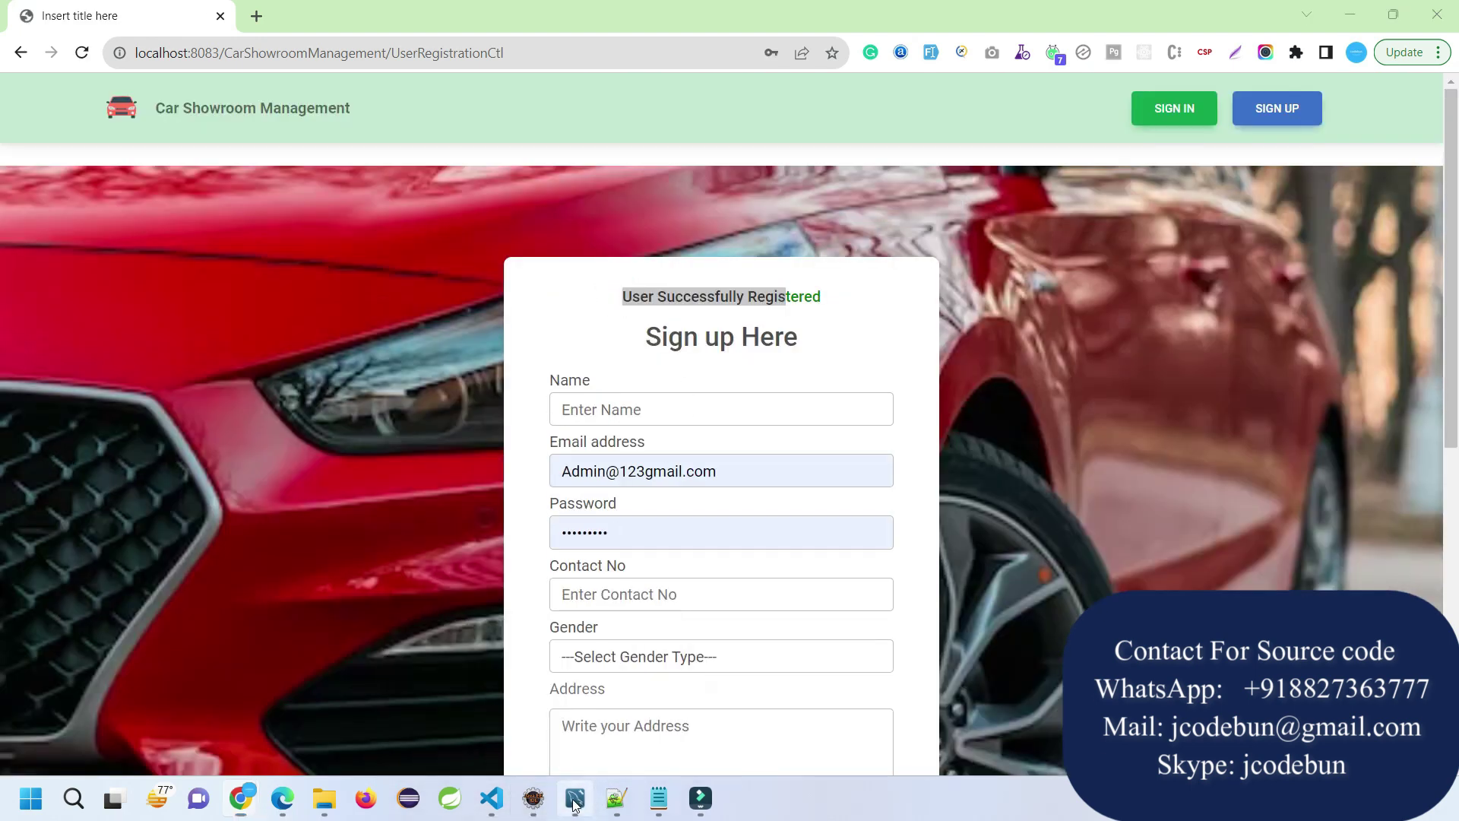
click(269, 134)
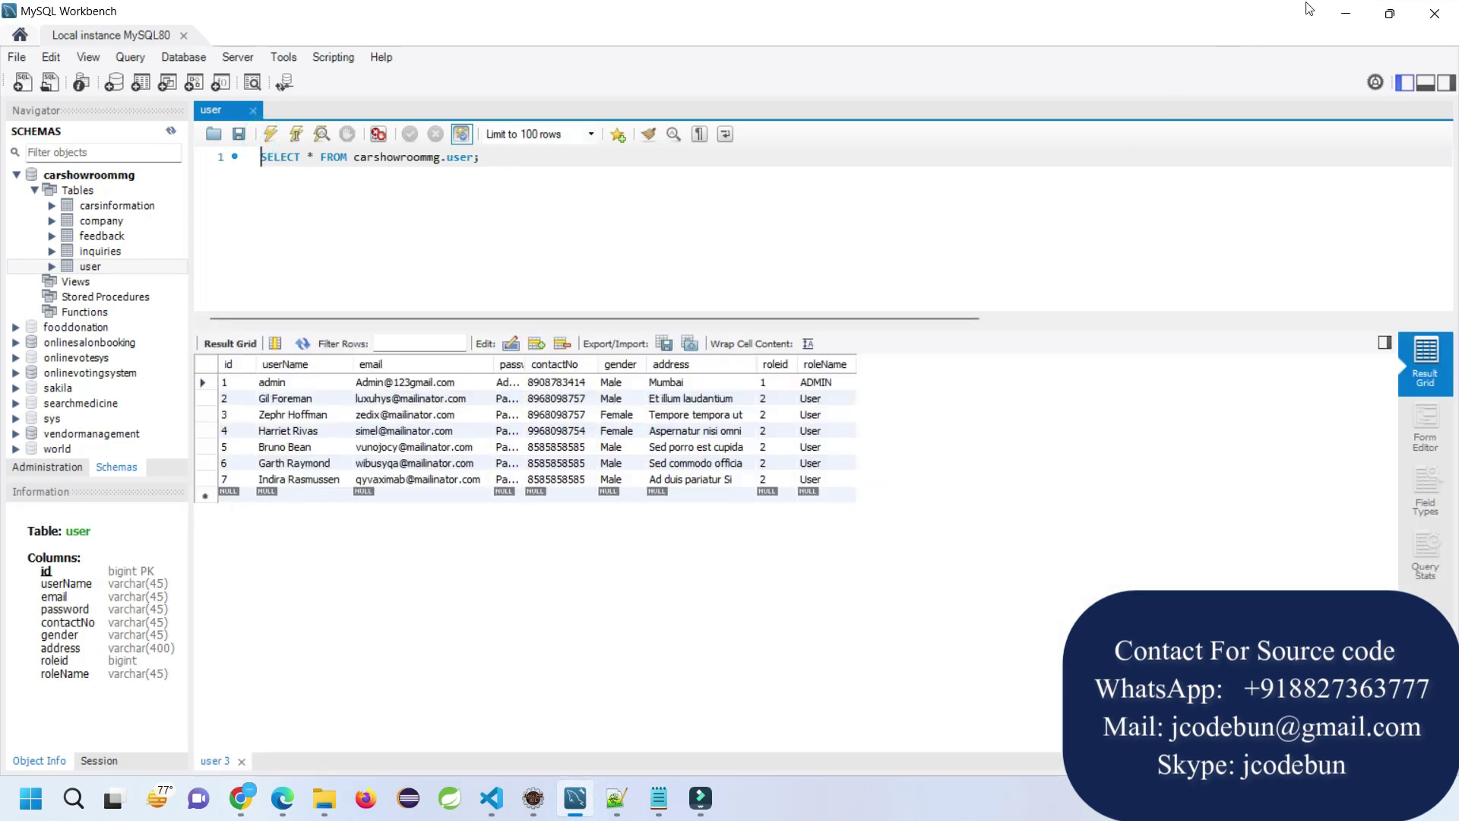
click(1345, 14)
- Sign in with the admin email and password copied from the MySQL user table, then open User List
click(1154, 127)
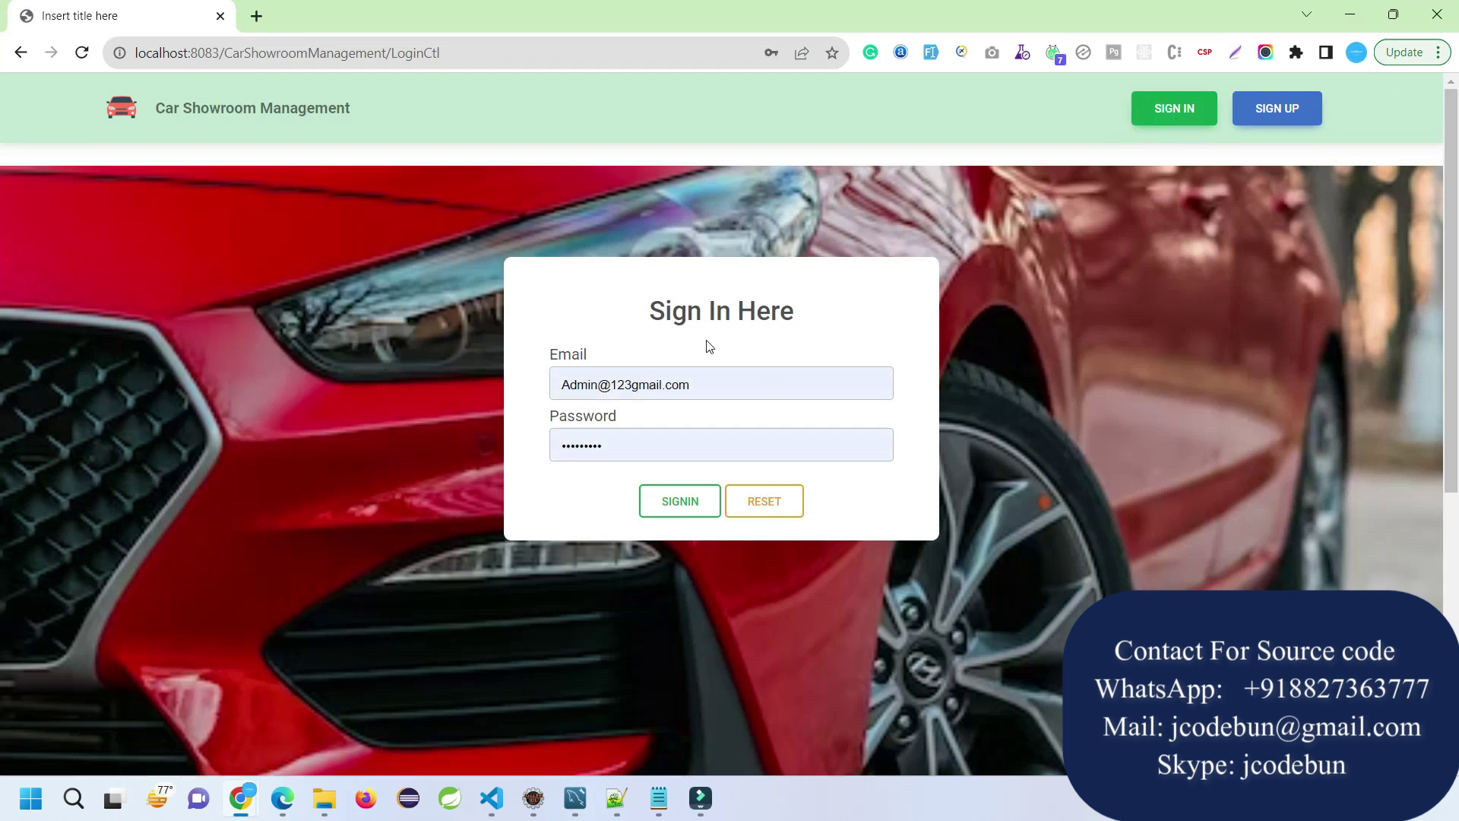
click(575, 797)
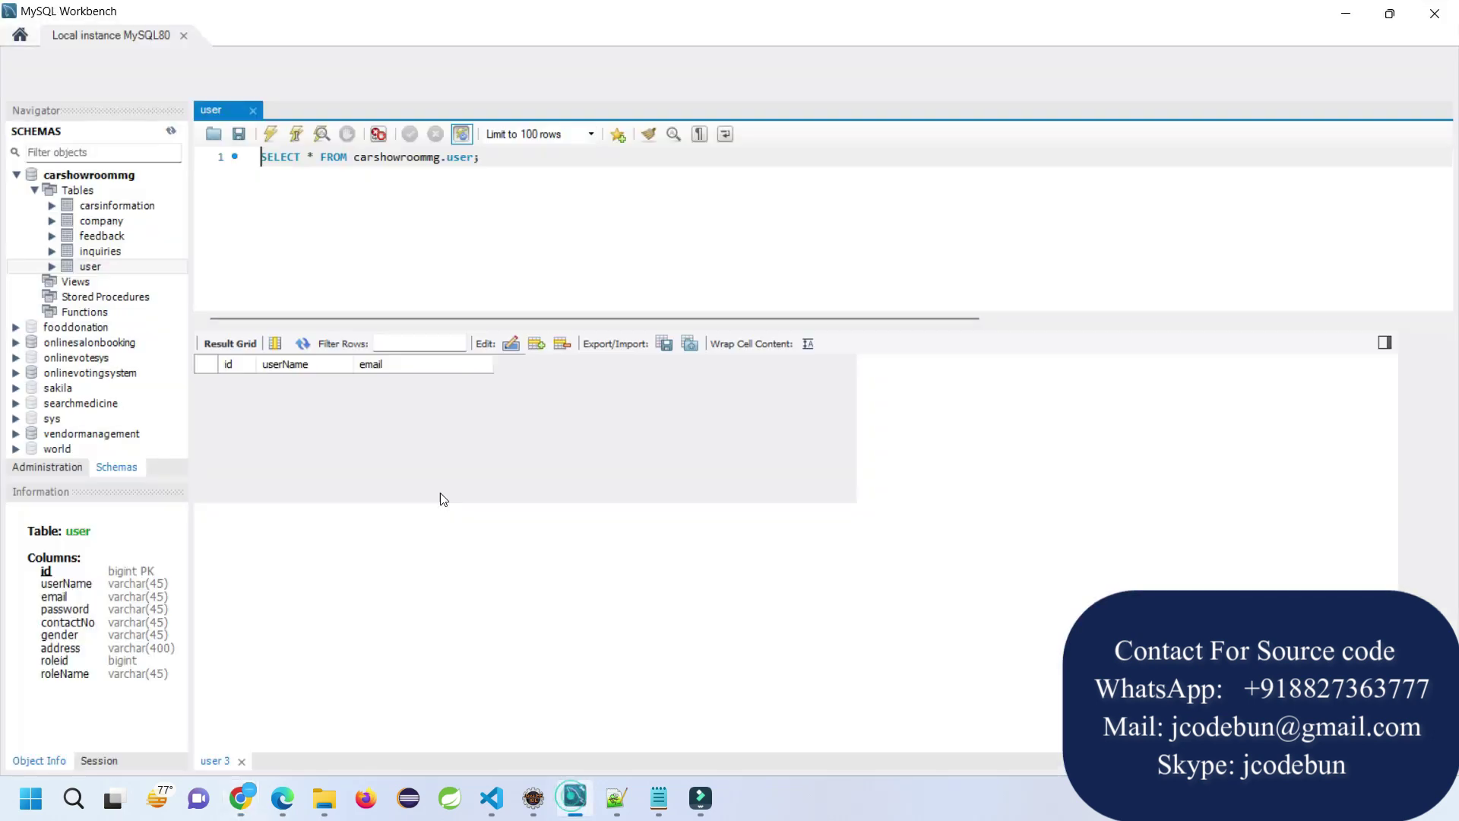
double_click(395, 383)
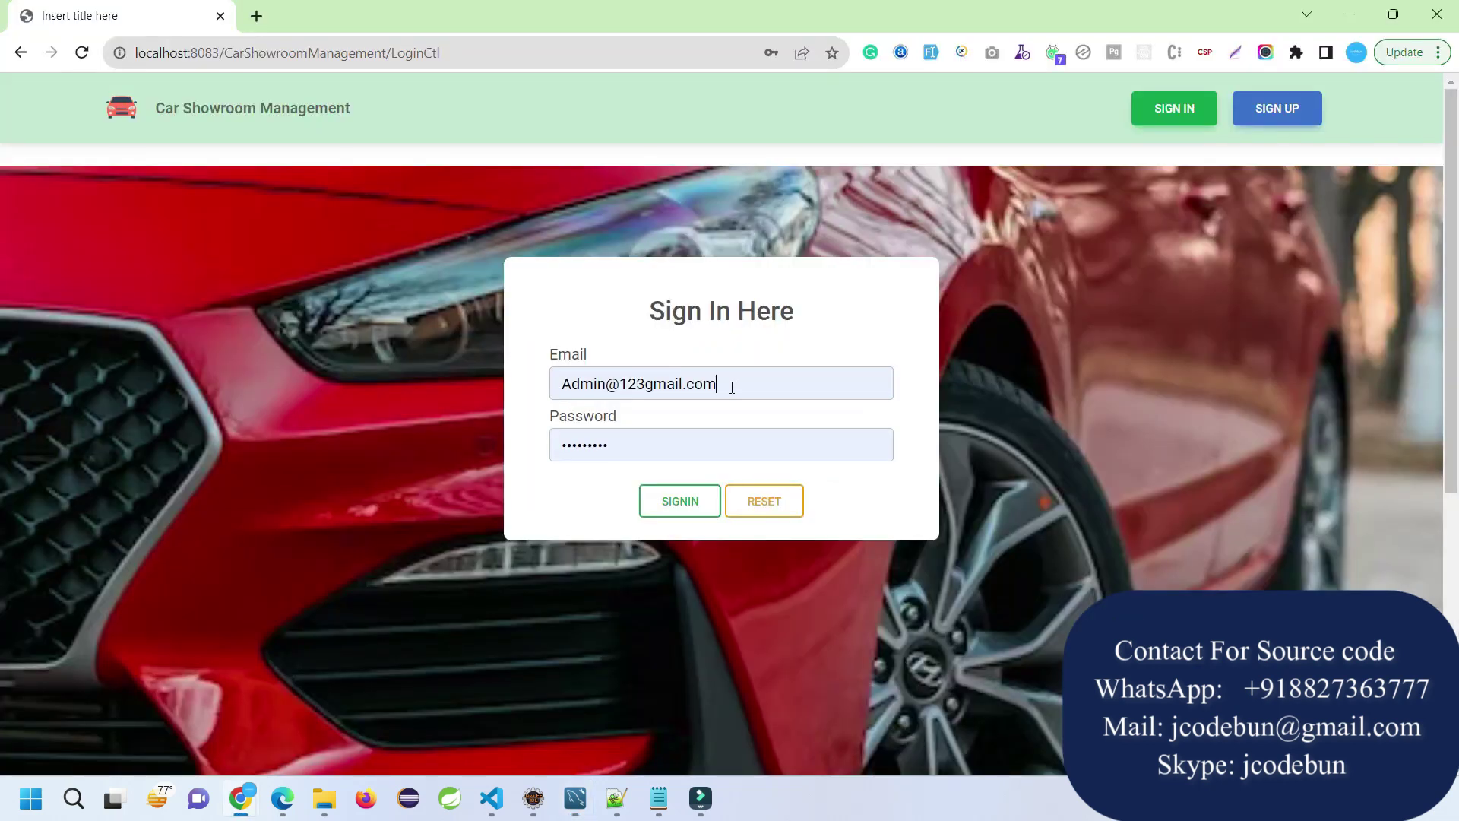
triple_click(732, 387)
key(alt+Tab)
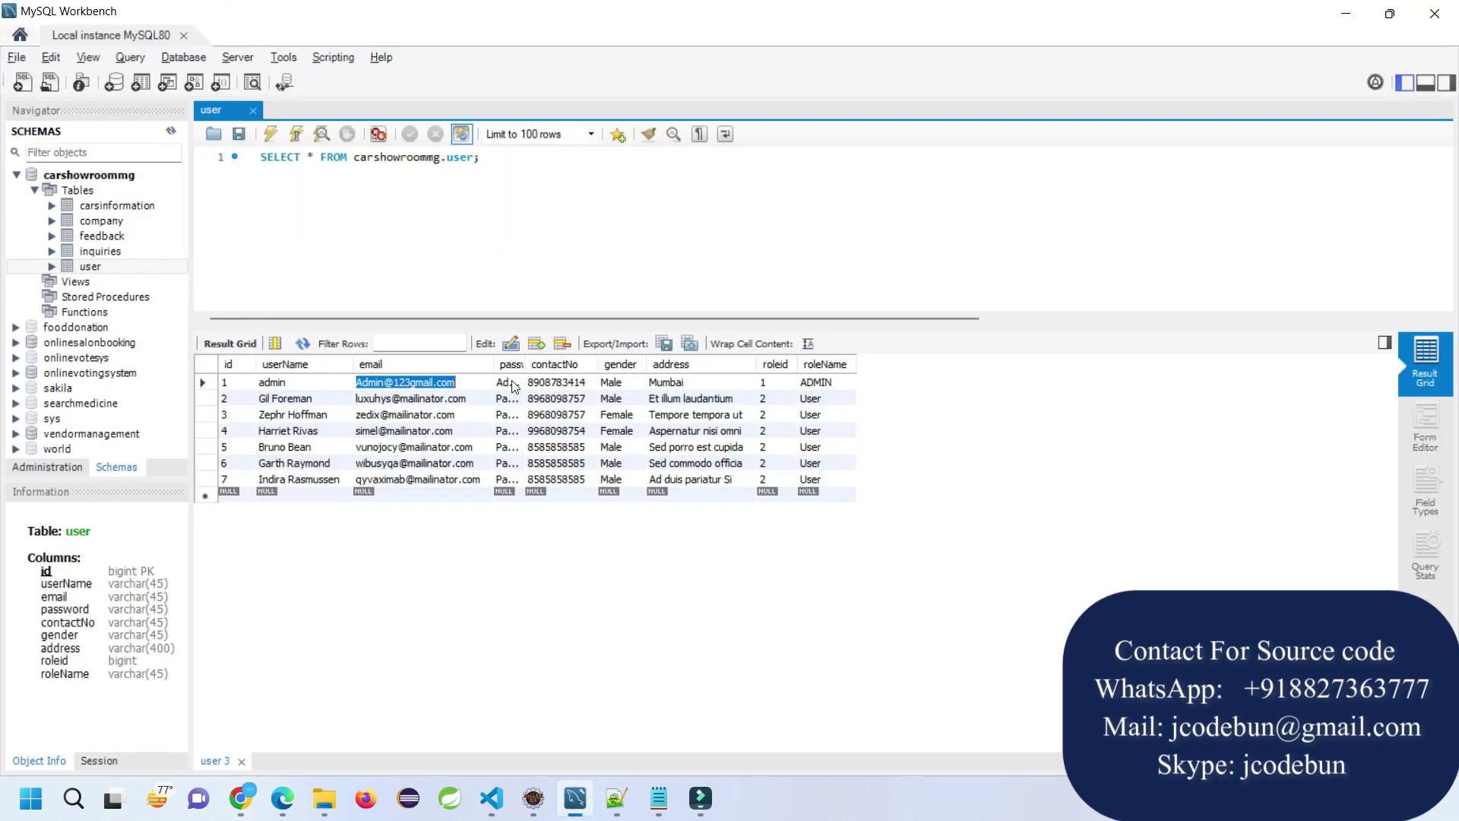
double_click(513, 385)
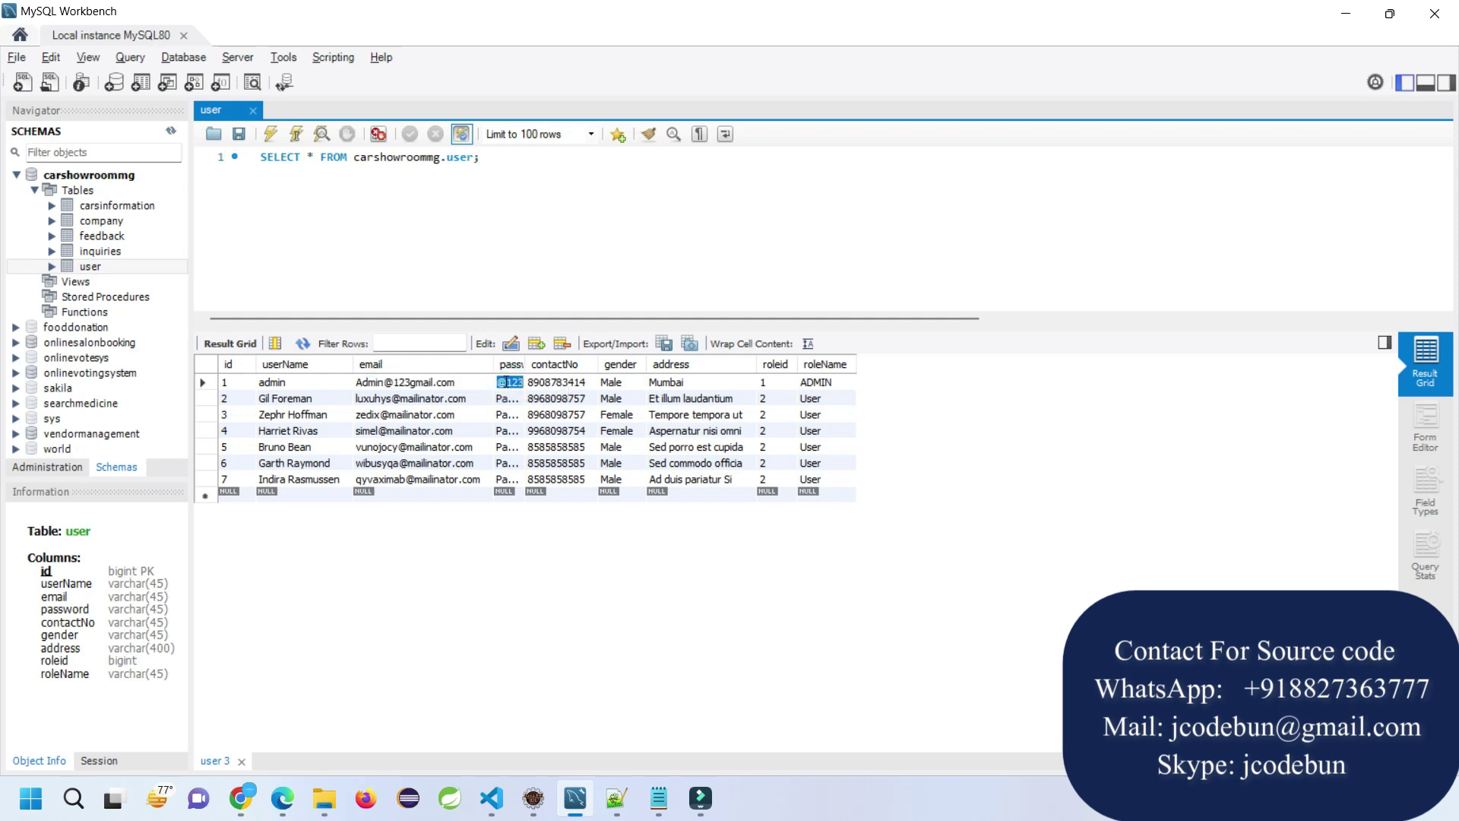
key(ctrl+c)
key(alt+Tab)
double_click(661, 437)
key(ctrl+v)
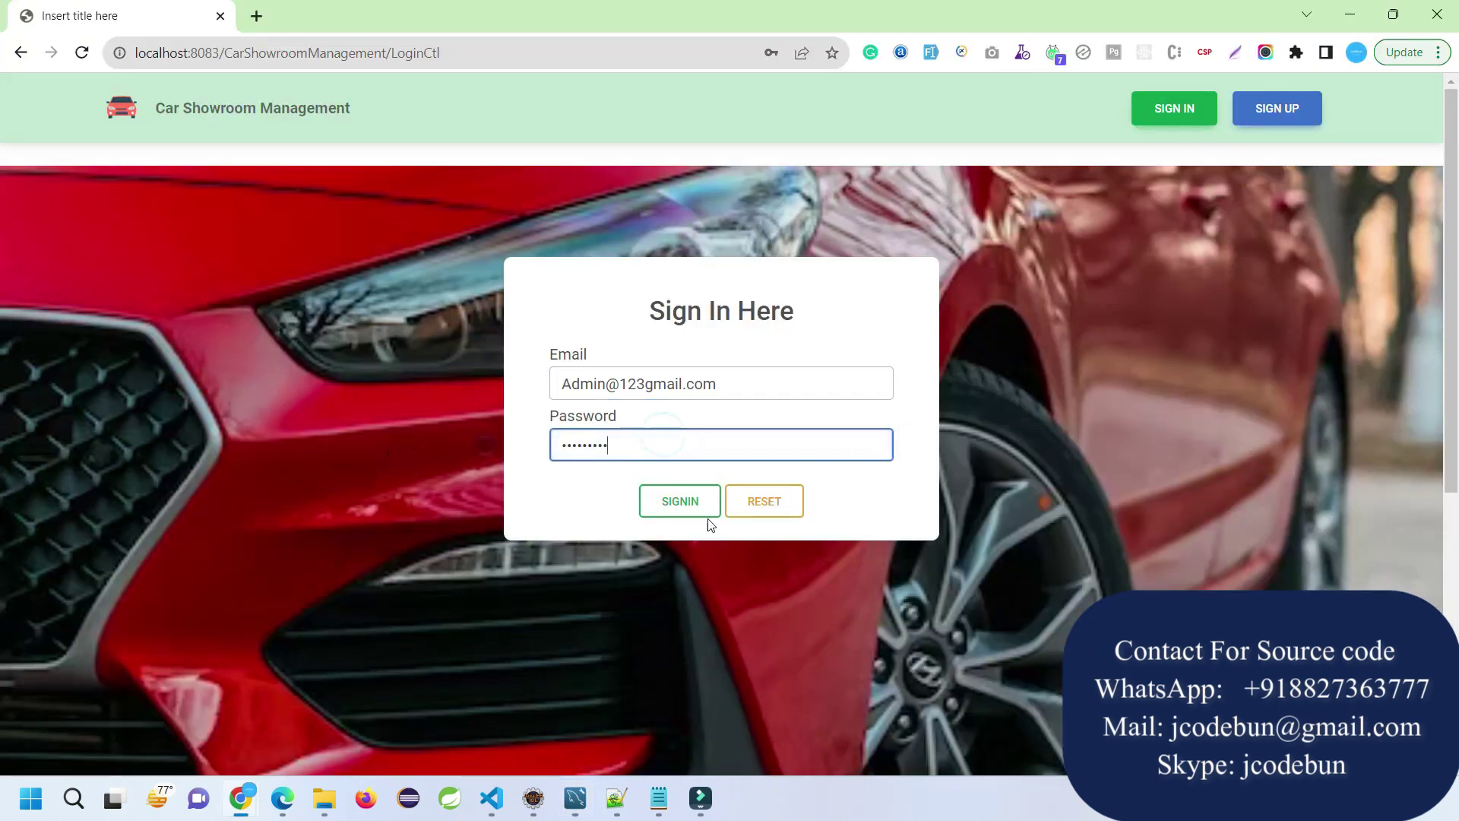
click(705, 510)
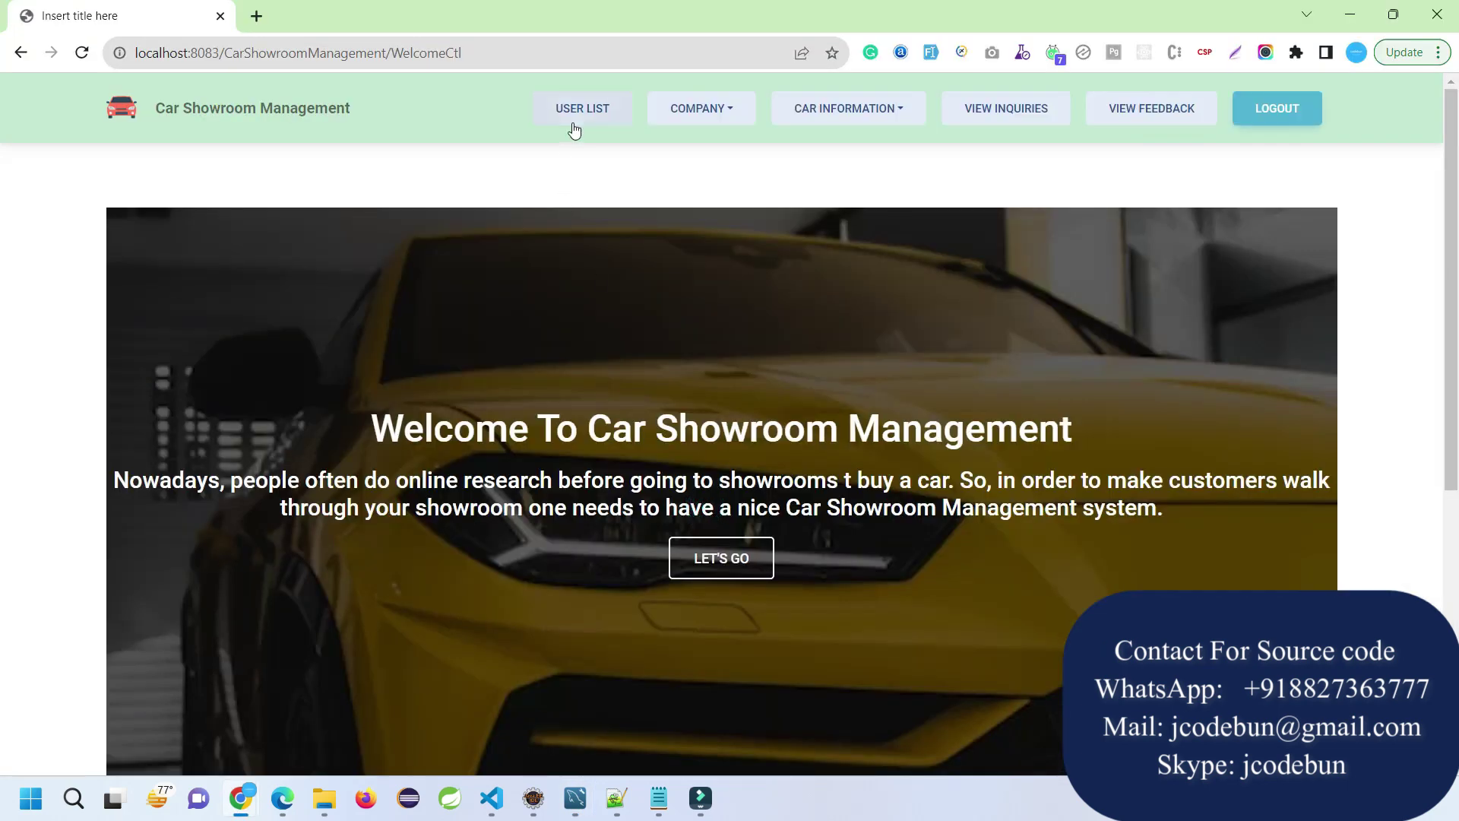
click(575, 129)
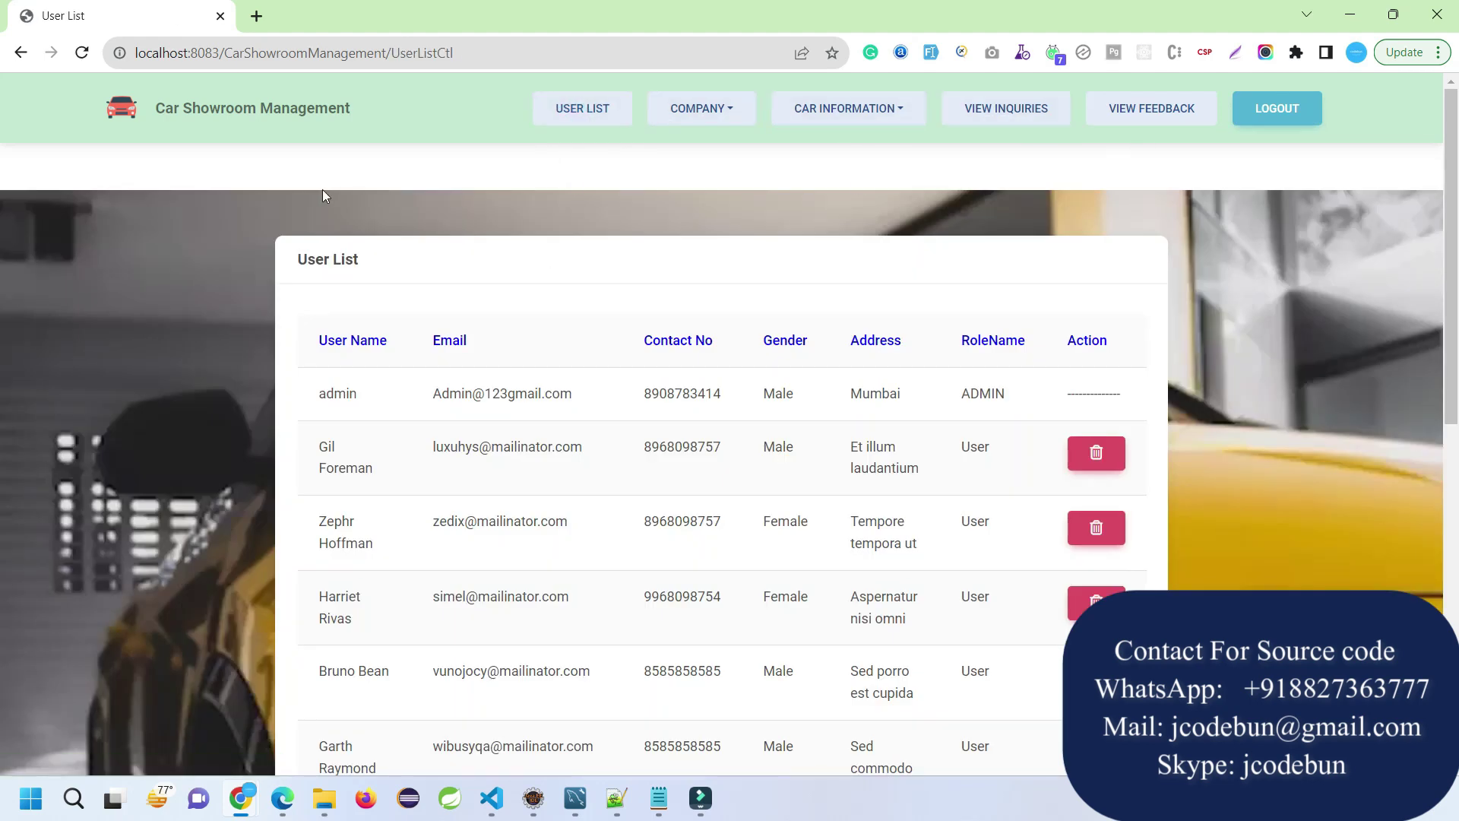
- Browse the Company, Car Information, Inquiries and Feedback menus, then return to User List
click(709, 112)
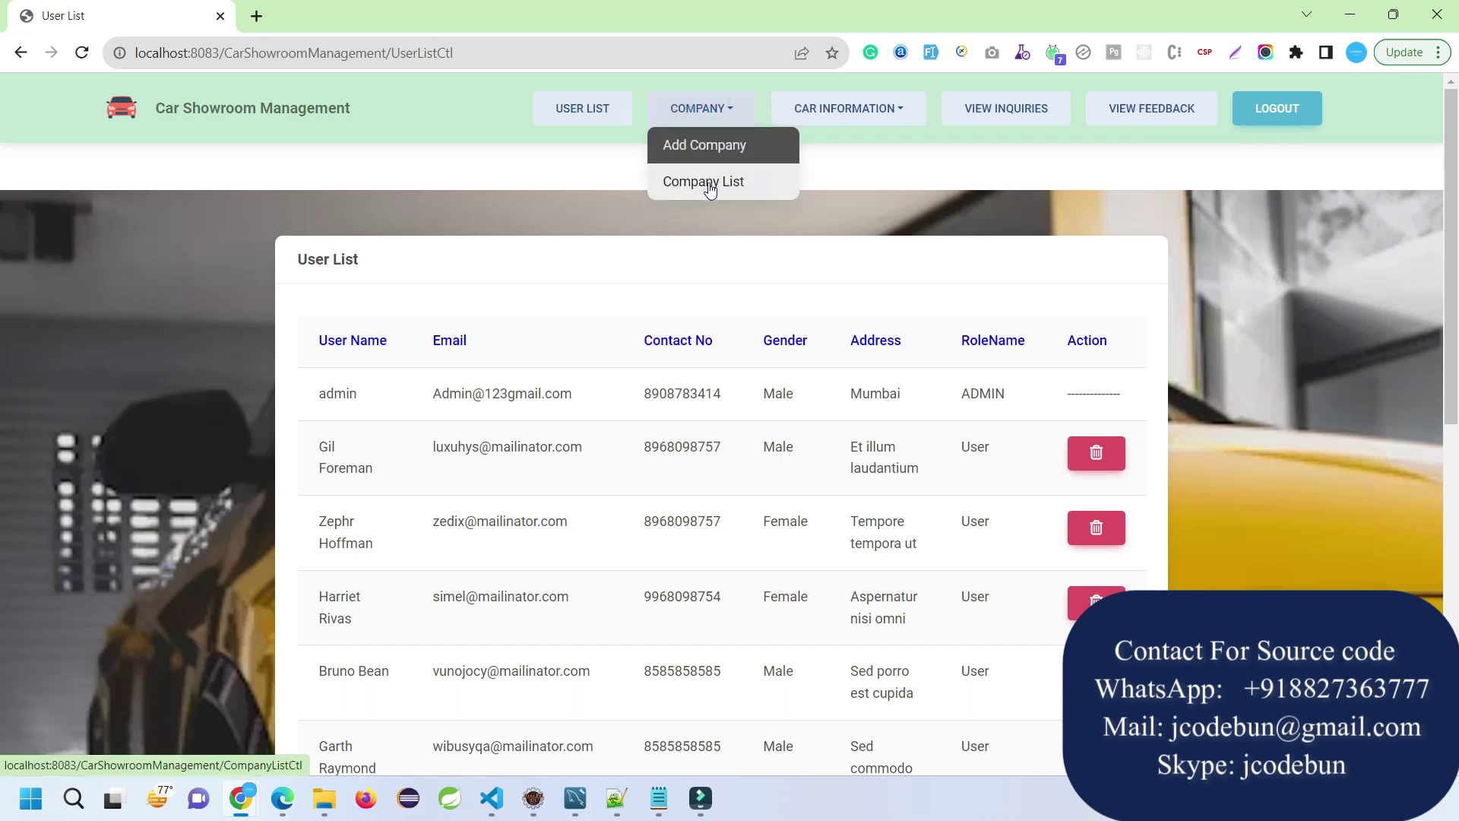
click(847, 110)
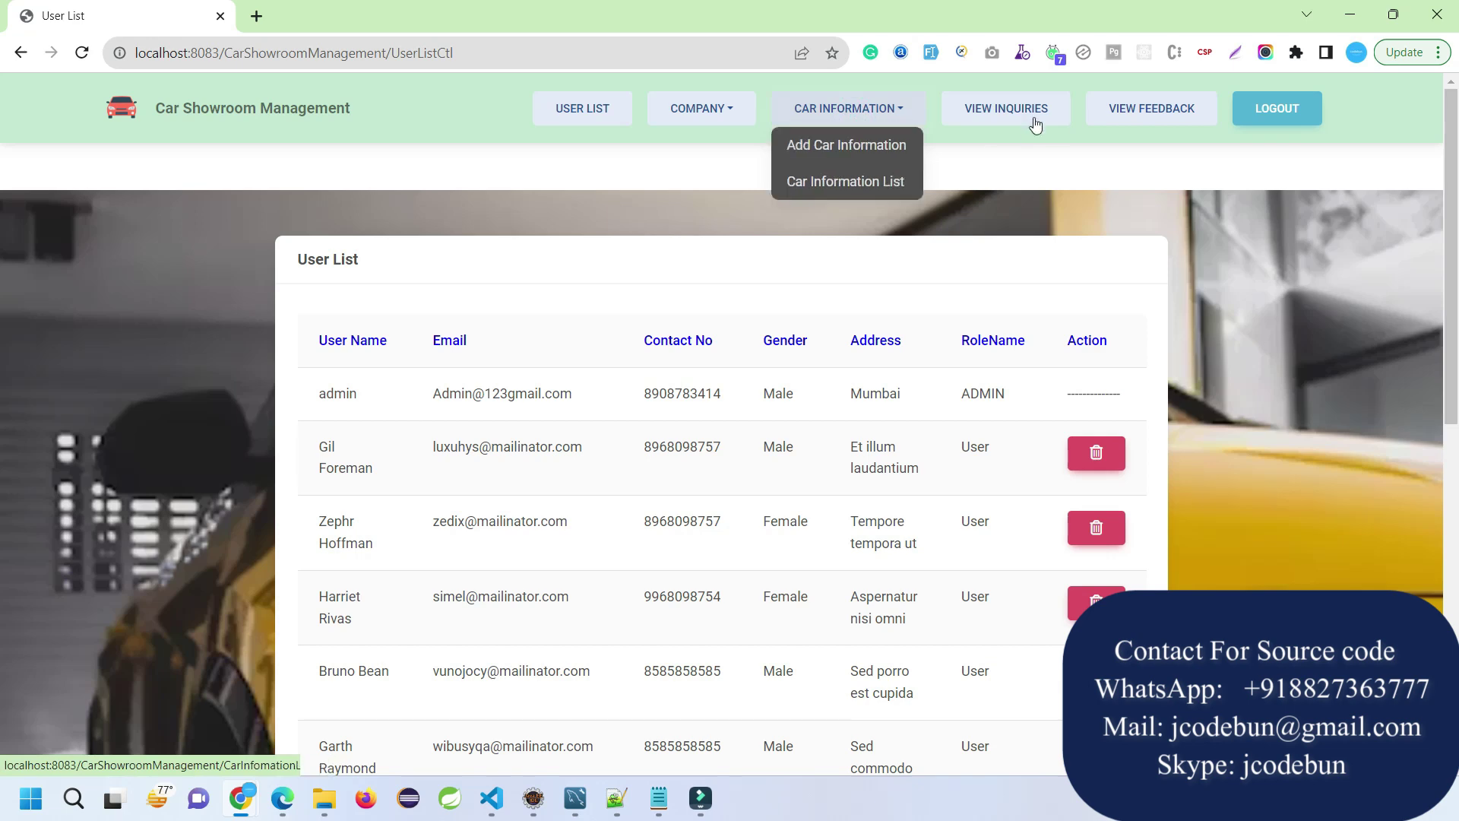
click(1006, 114)
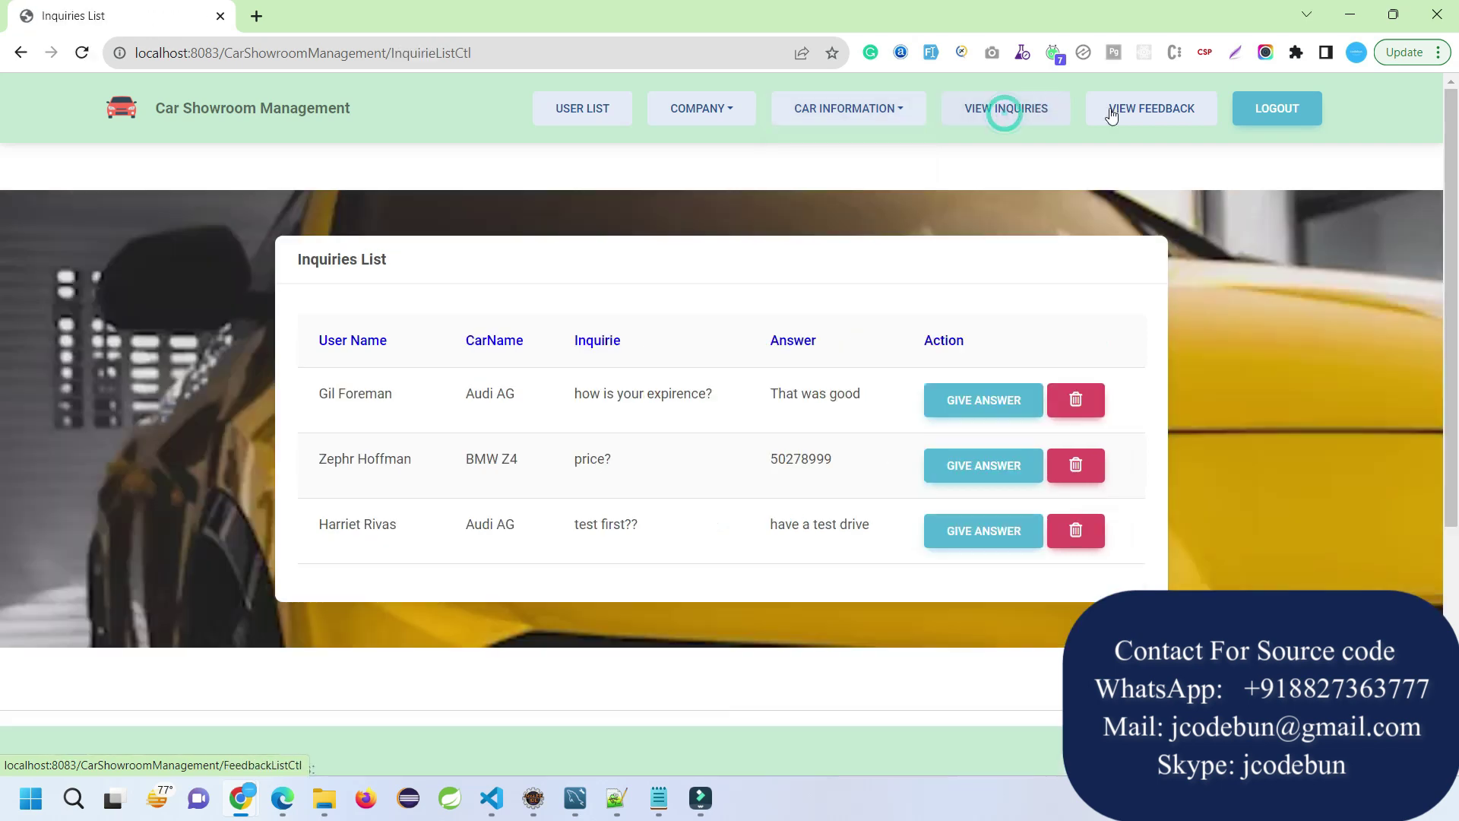
click(1124, 108)
click(584, 114)
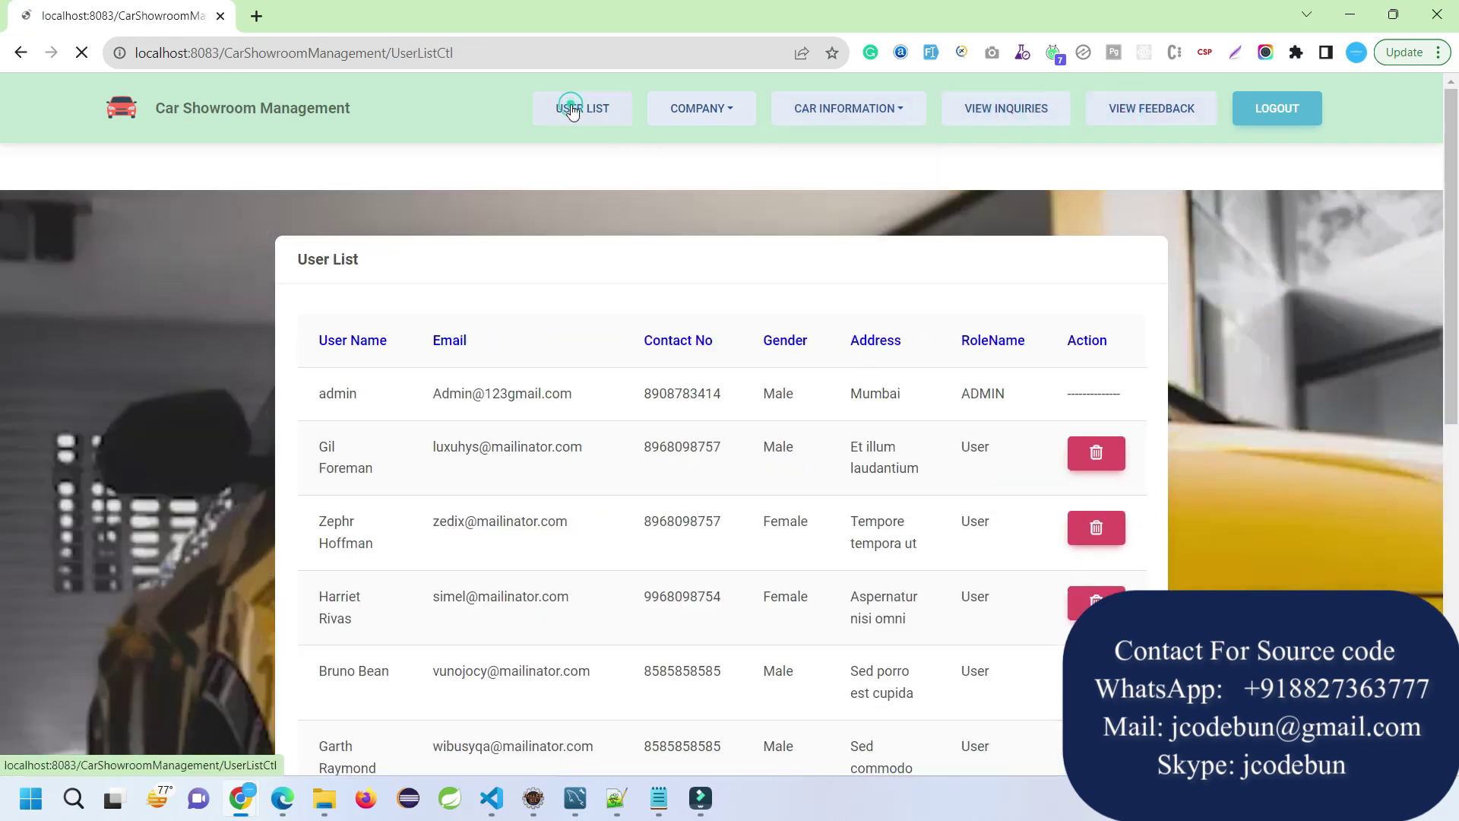
- Highlight the recent user rows, clear the selection, and go to COMPANY > Add Company
scroll(441, 361, down, 3)
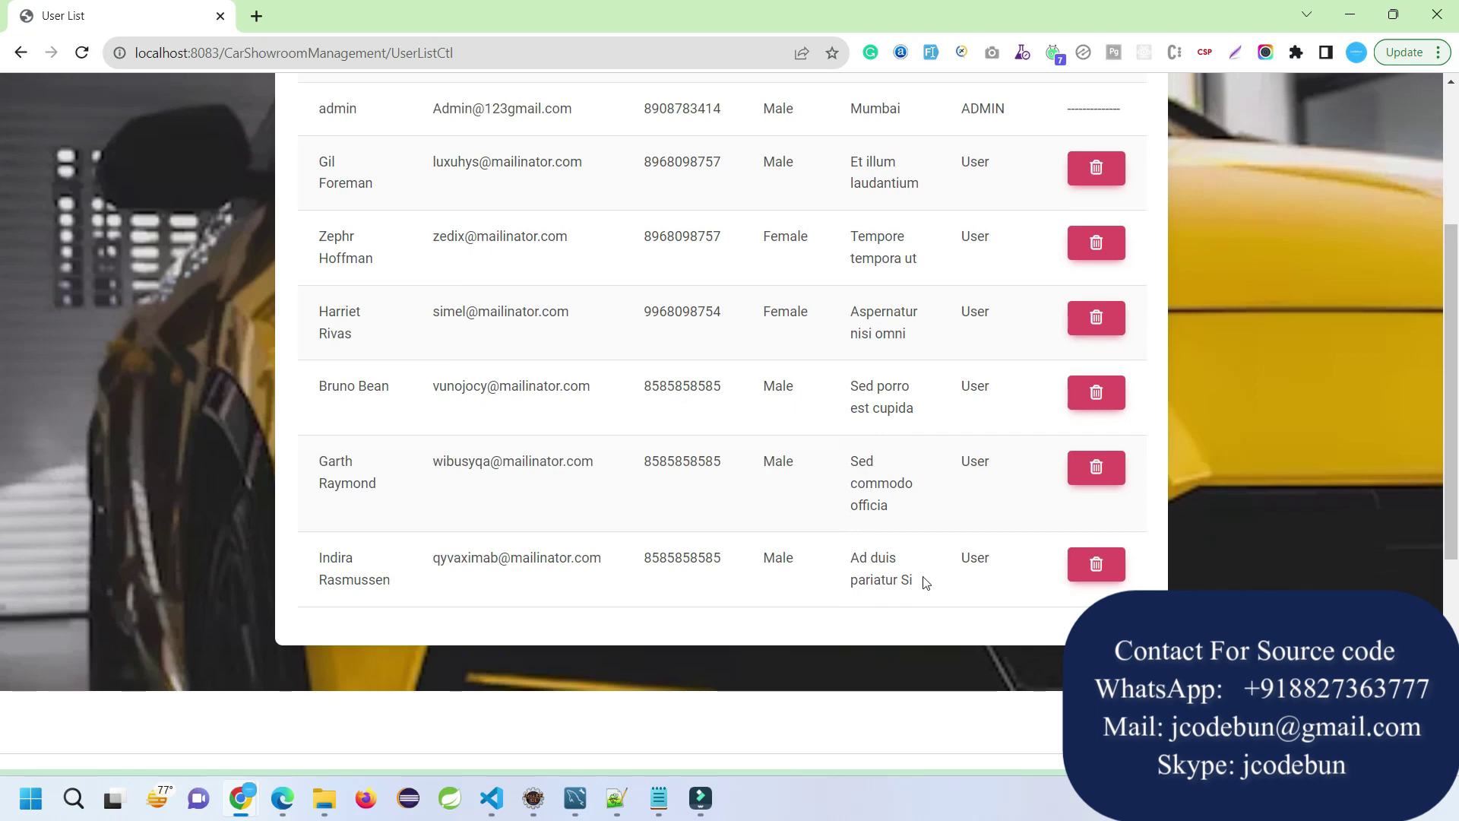
drag(982, 581, 454, 319)
scroll(410, 312, up, 4)
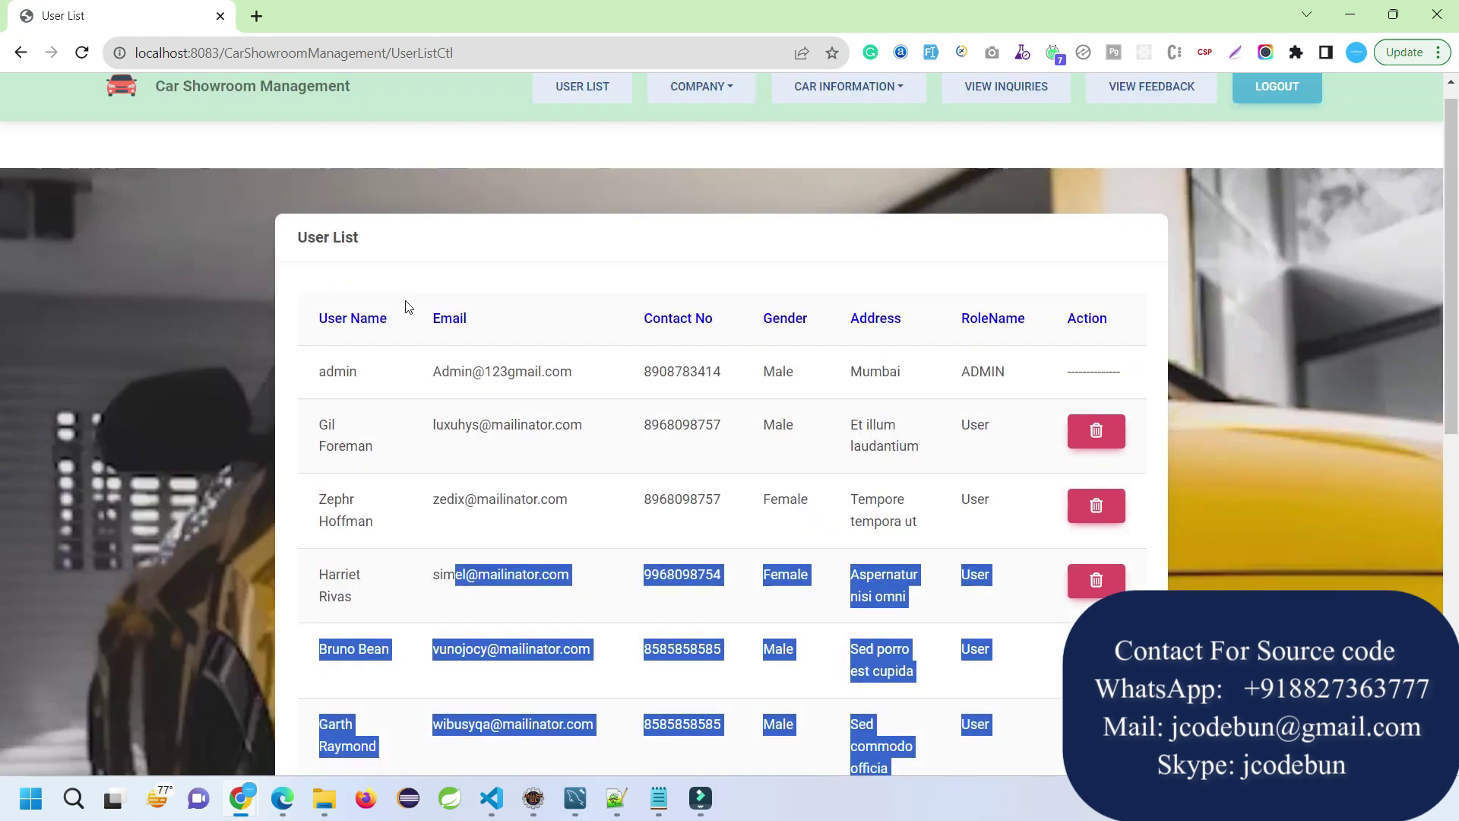
click(416, 435)
scroll(532, 422, down, 2)
scroll(652, 411, up, 2)
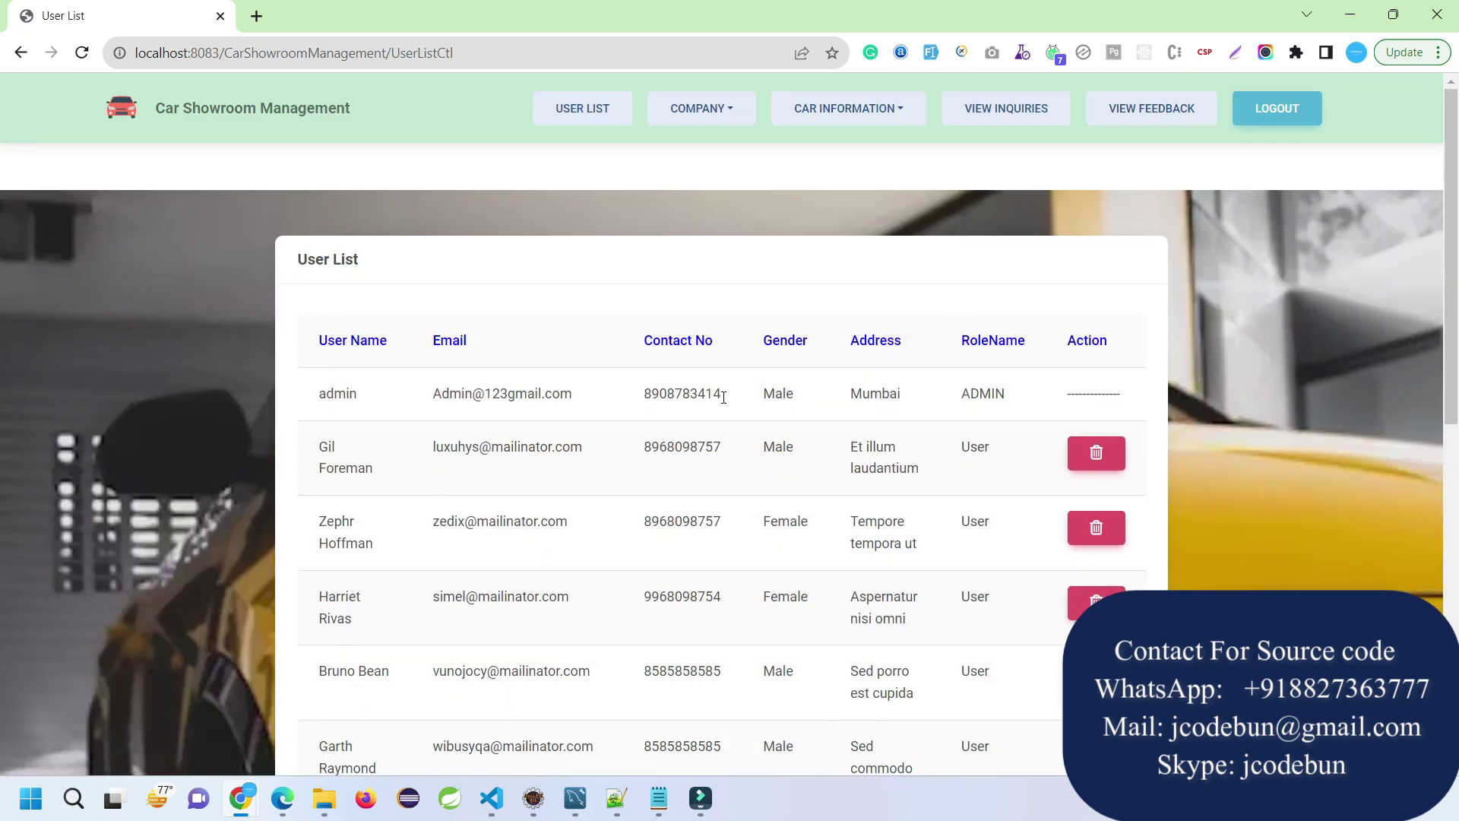
click(693, 108)
click(689, 141)
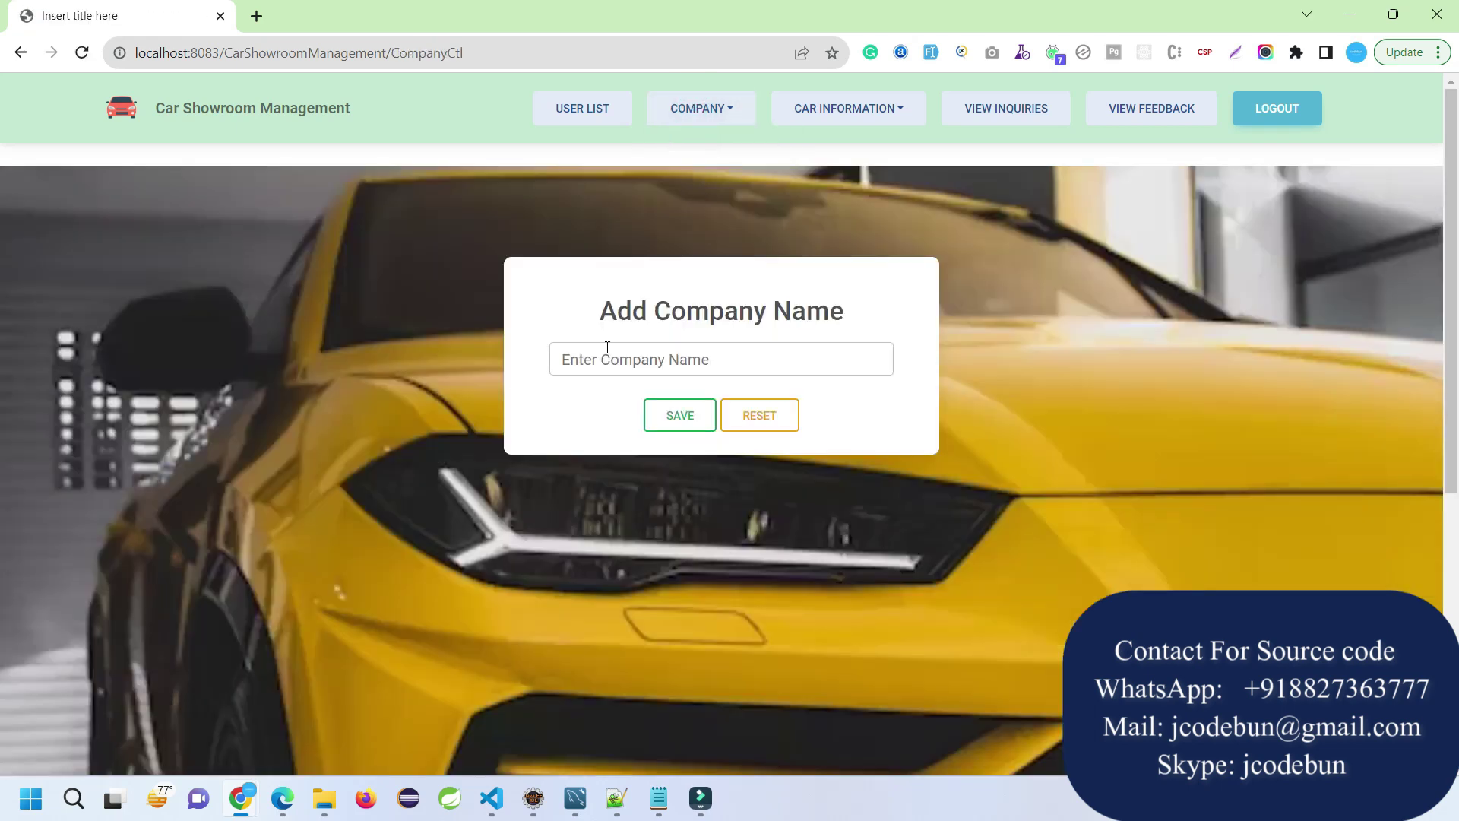
- Enter jeep as the company name and save it
click(607, 348)
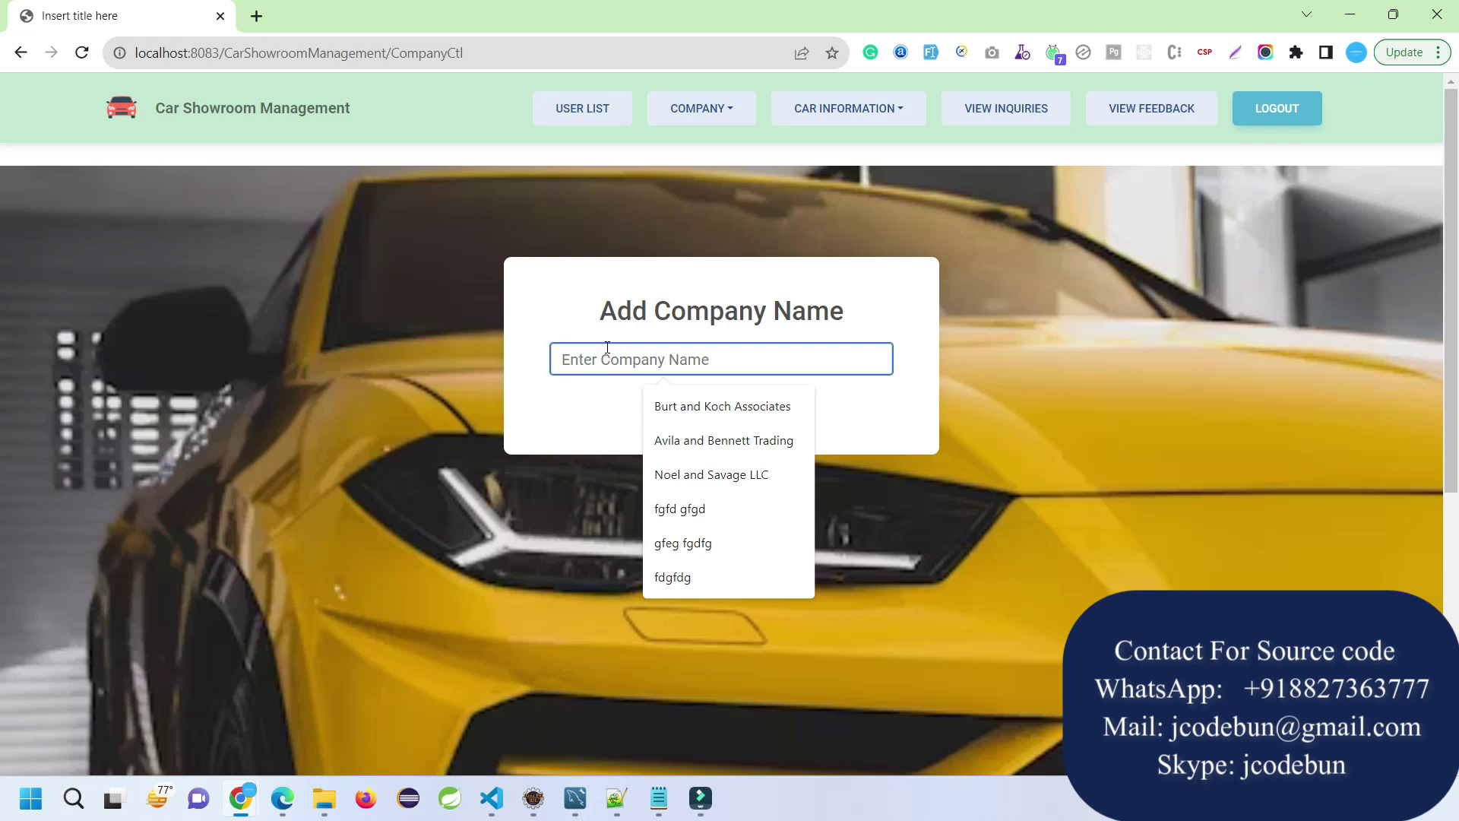
text(jeep)
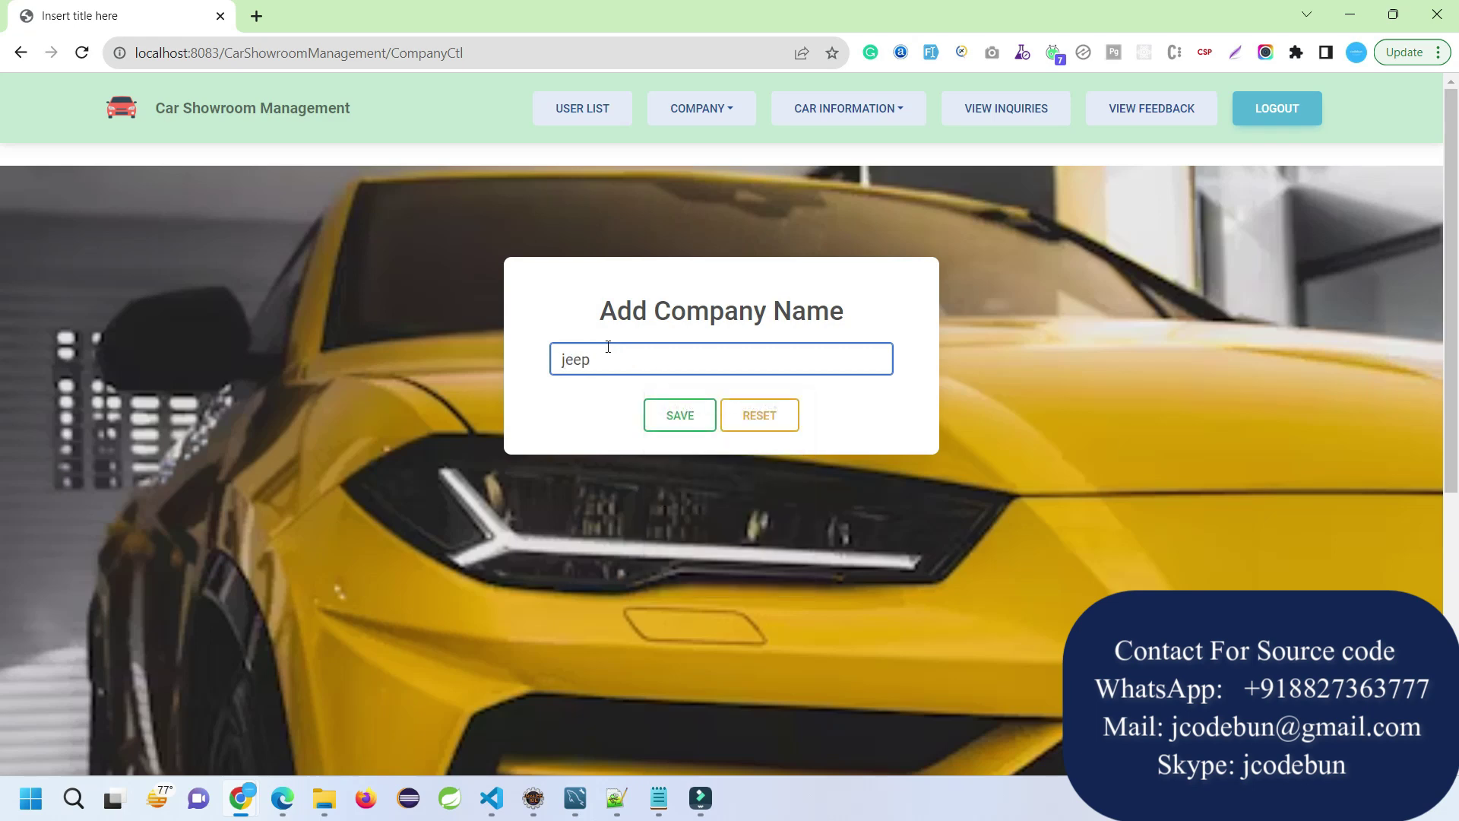
click(654, 416)
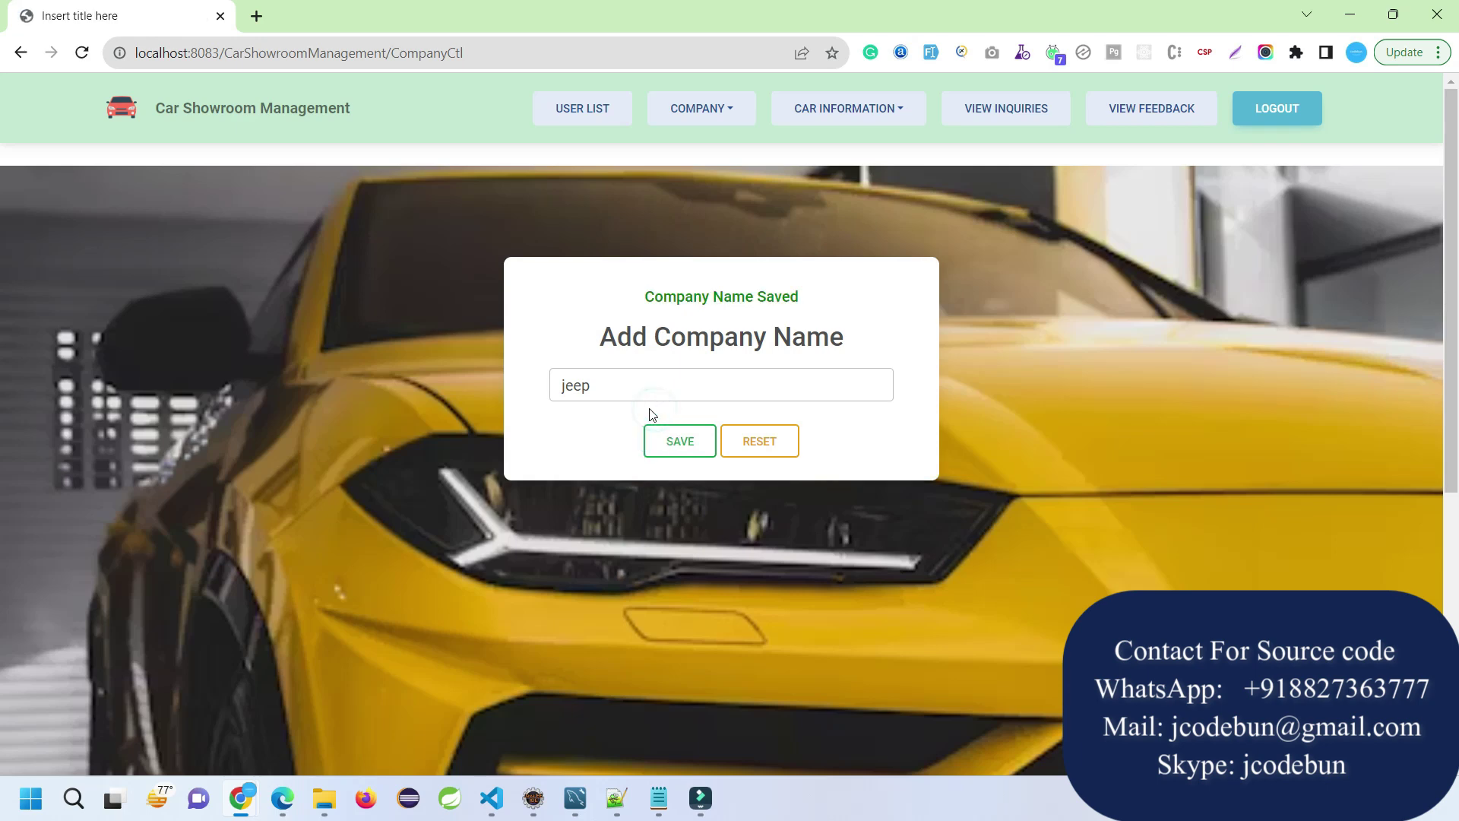
- Open the Company List and highlight the new jeep entry
click(722, 111)
click(722, 177)
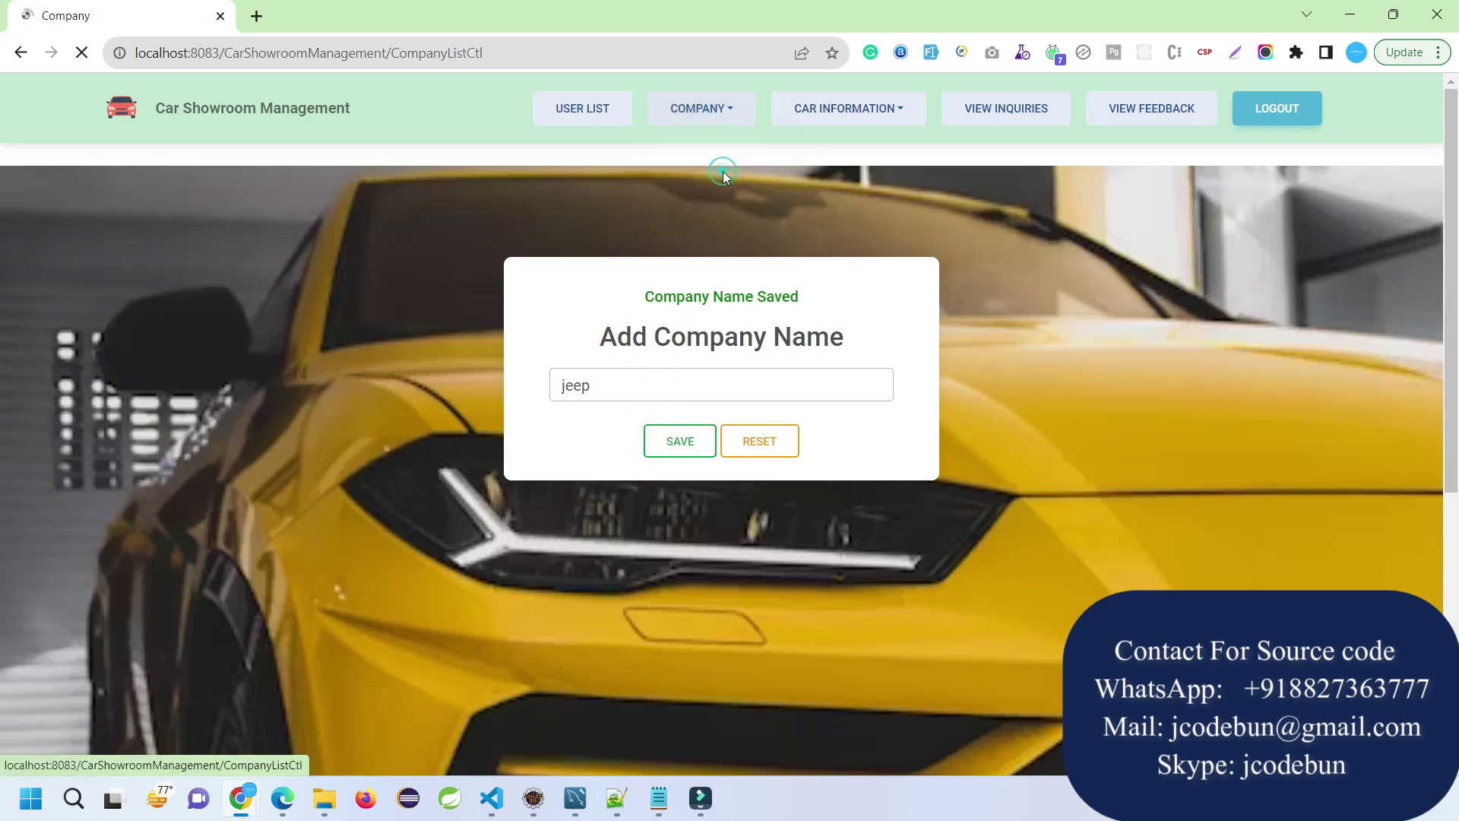
scroll(427, 554, down, 1)
double_click(384, 571)
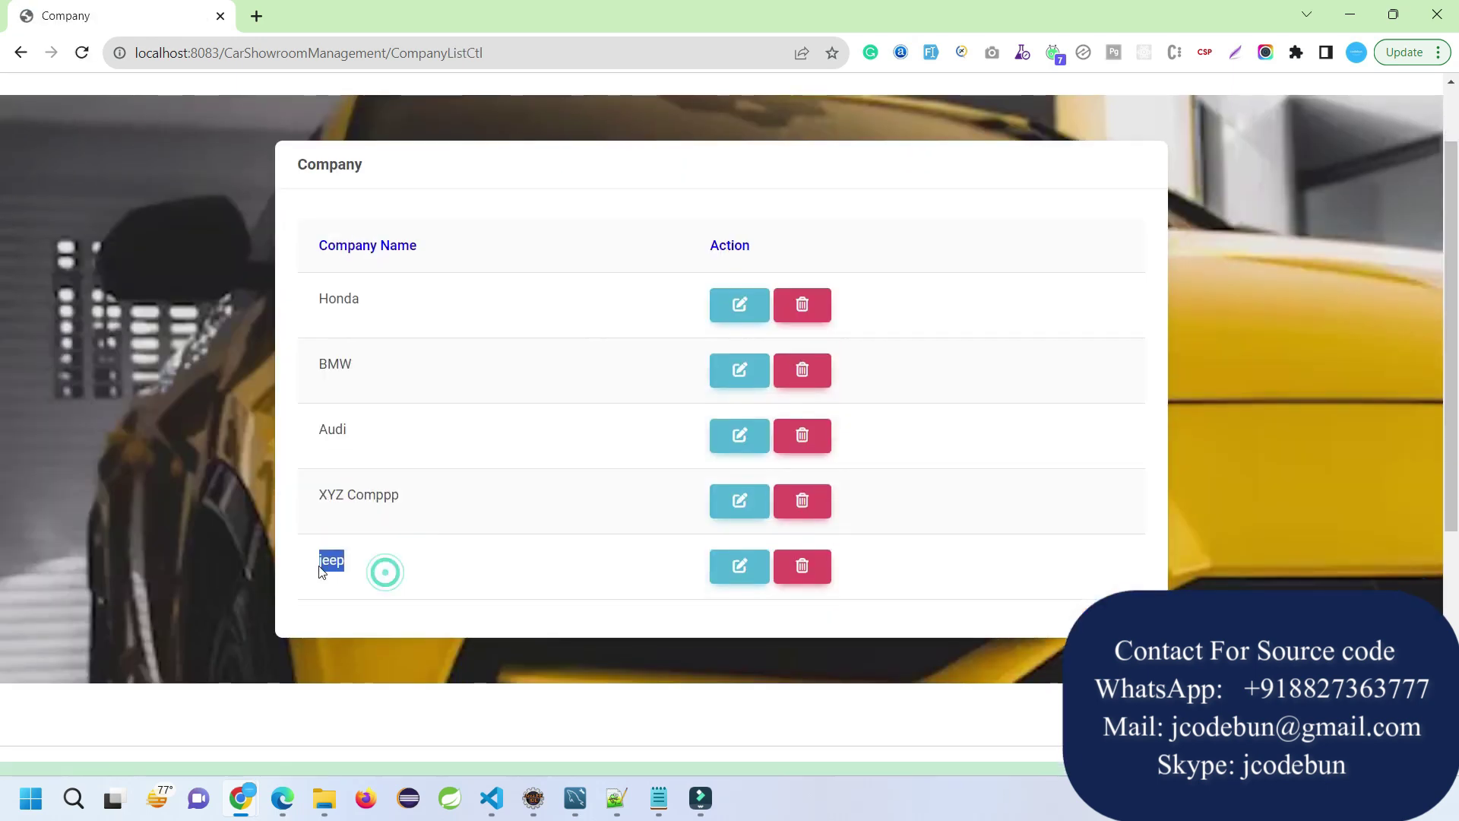
scroll(483, 459, up, 1)
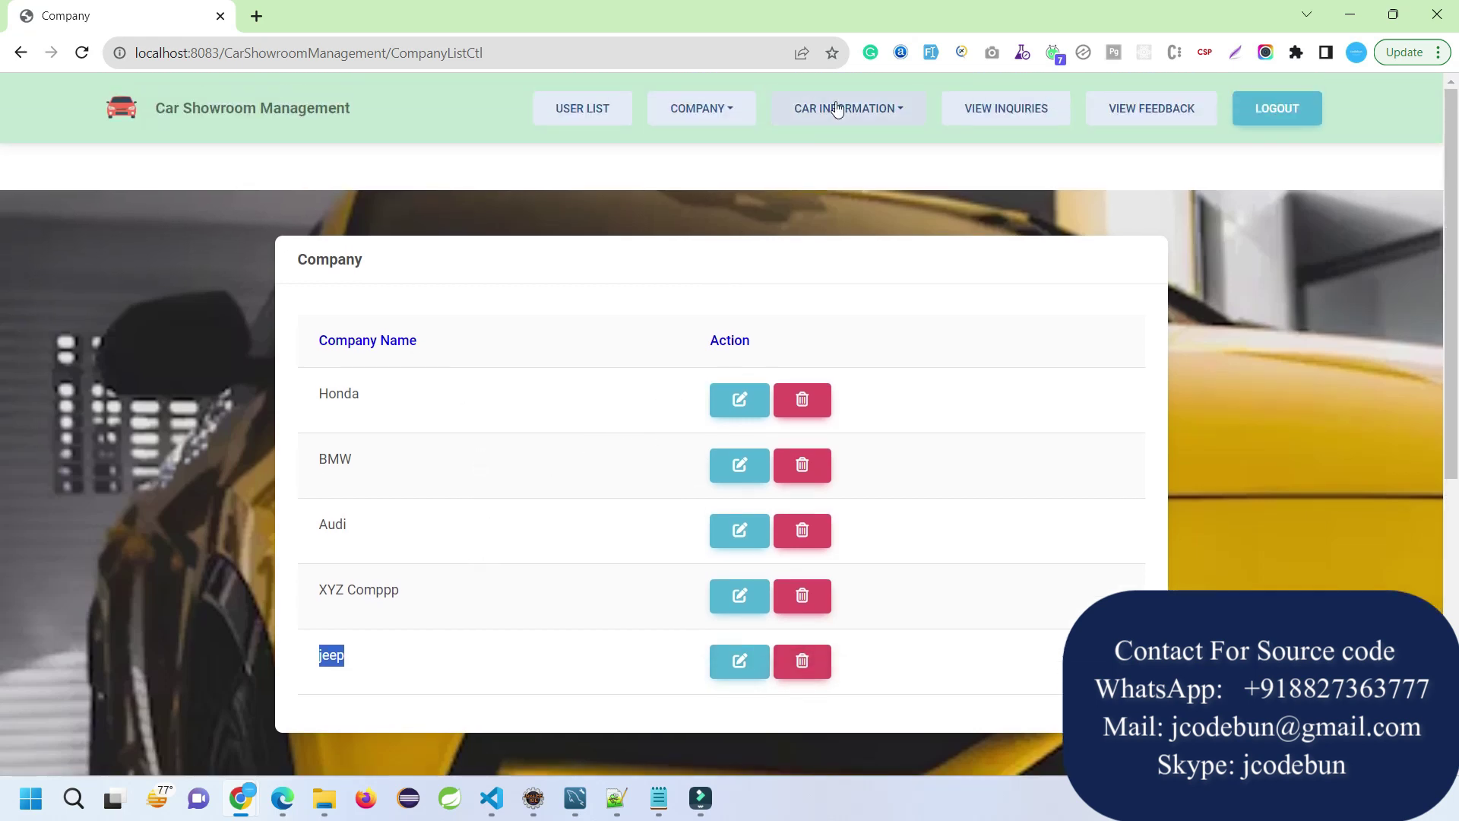
- Open Add Car Information and select jeep as the car's company
click(836, 108)
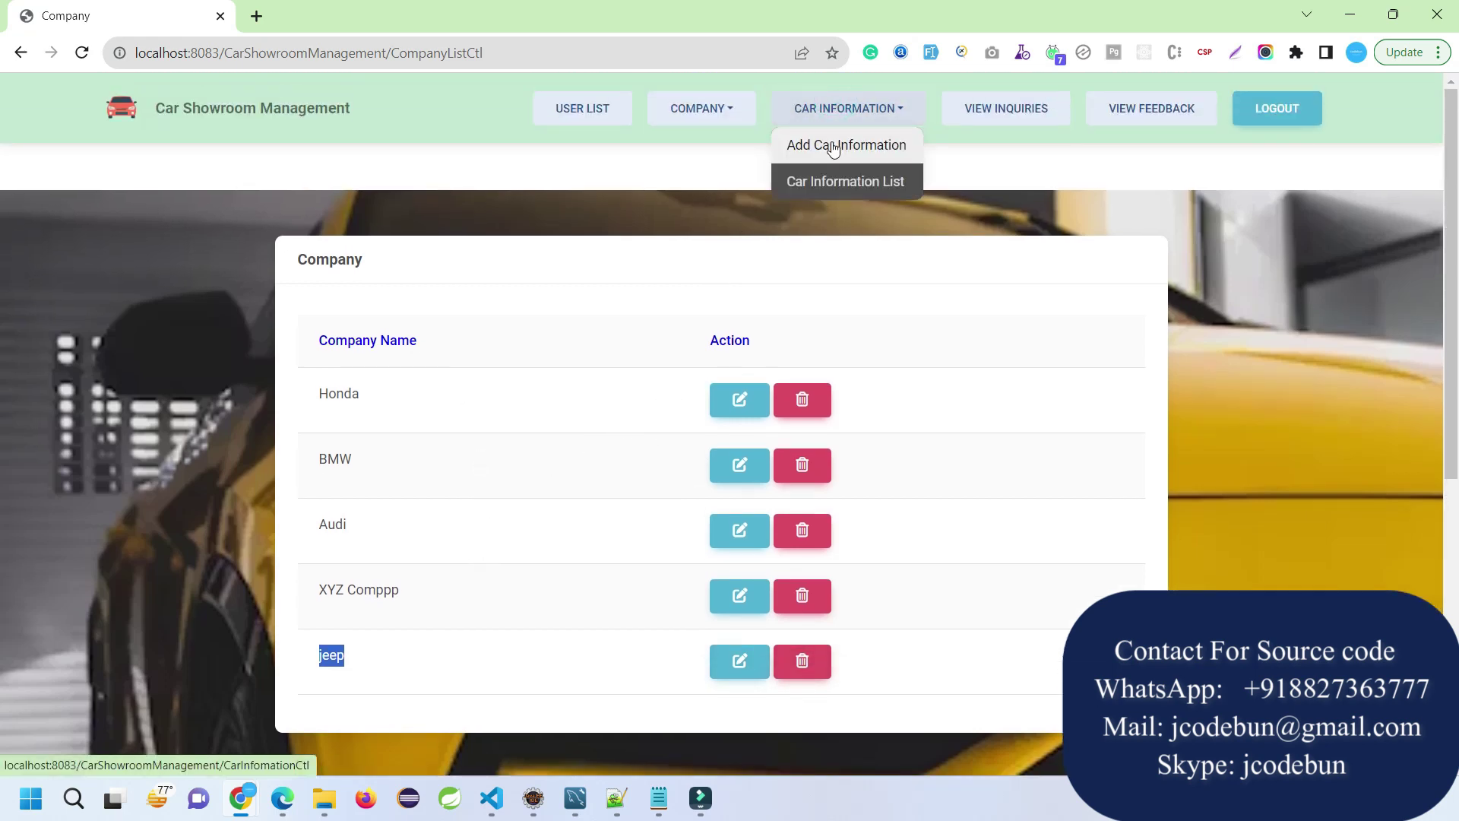
click(833, 146)
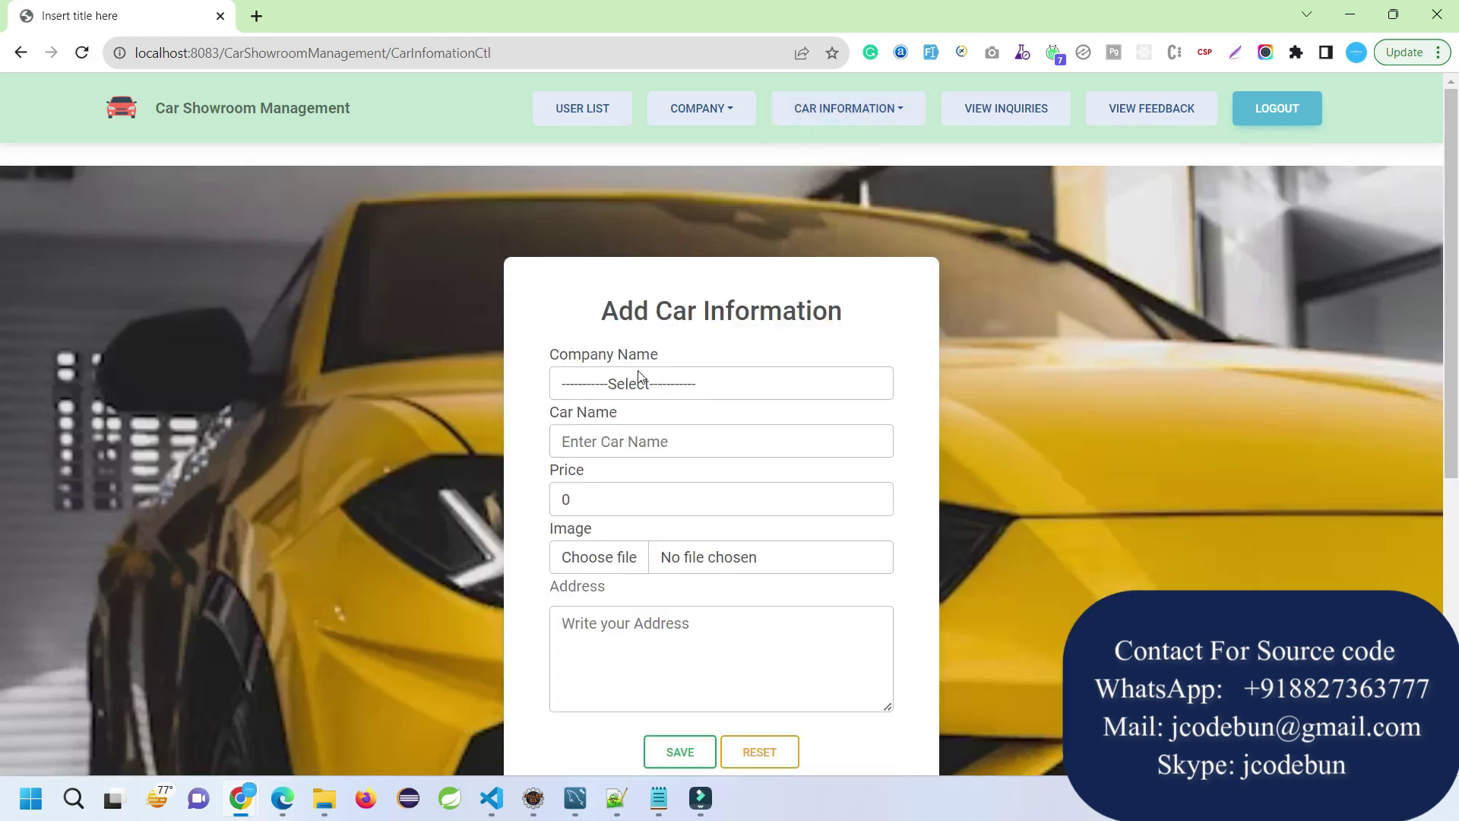
click(626, 390)
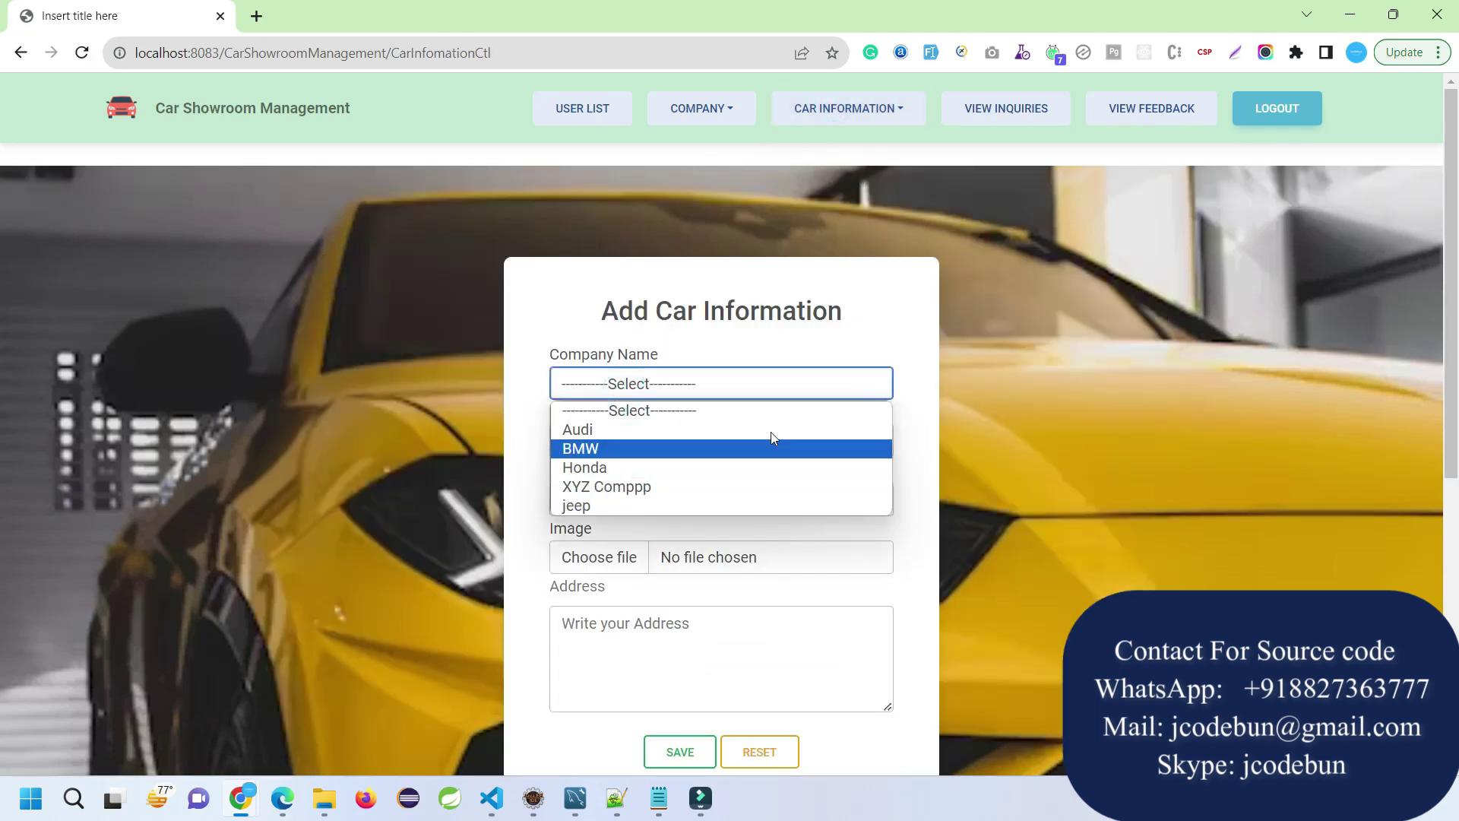
click(955, 313)
scroll(905, 302, down, 1)
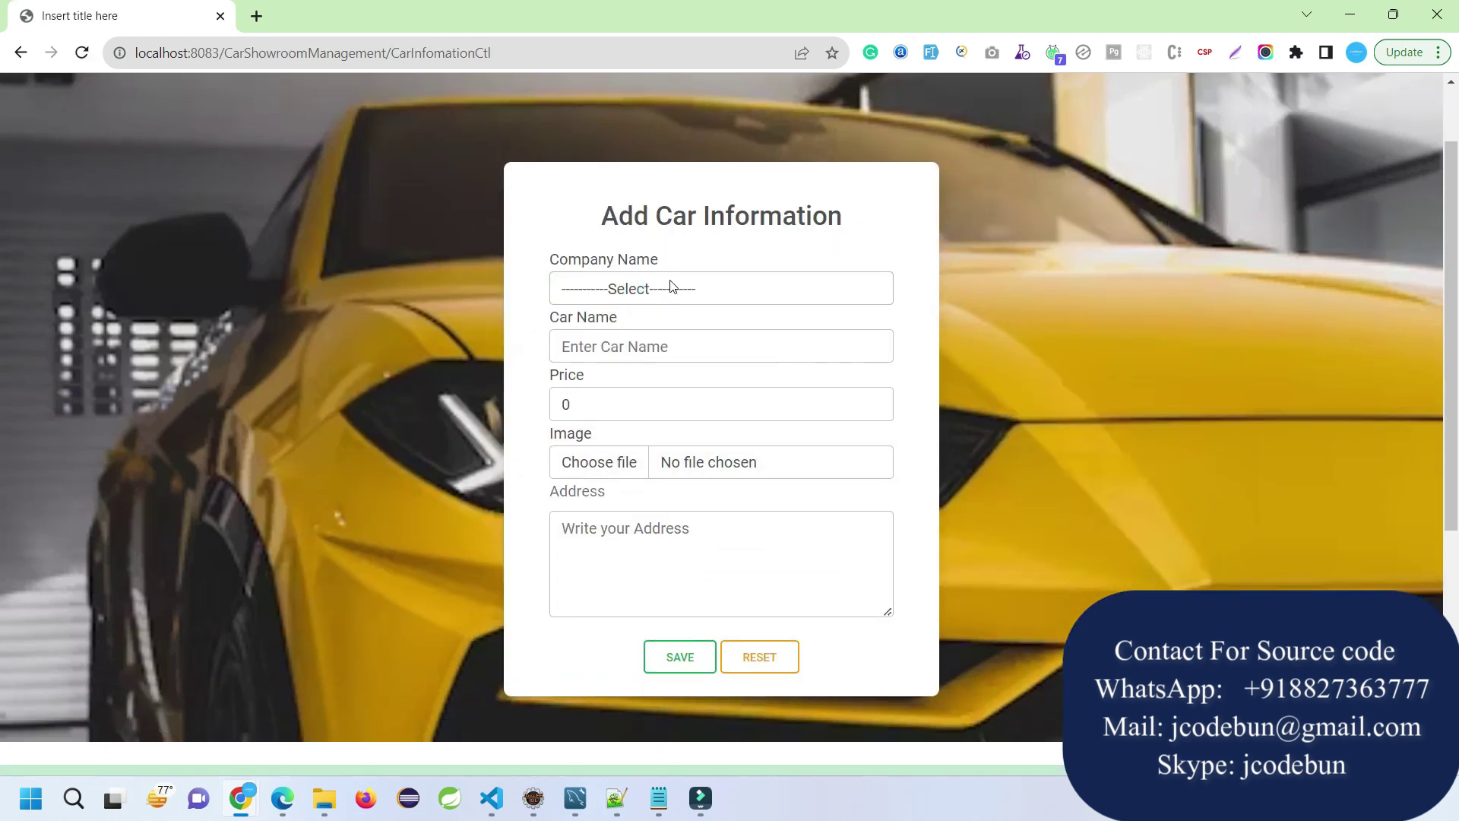
click(616, 296)
click(601, 408)
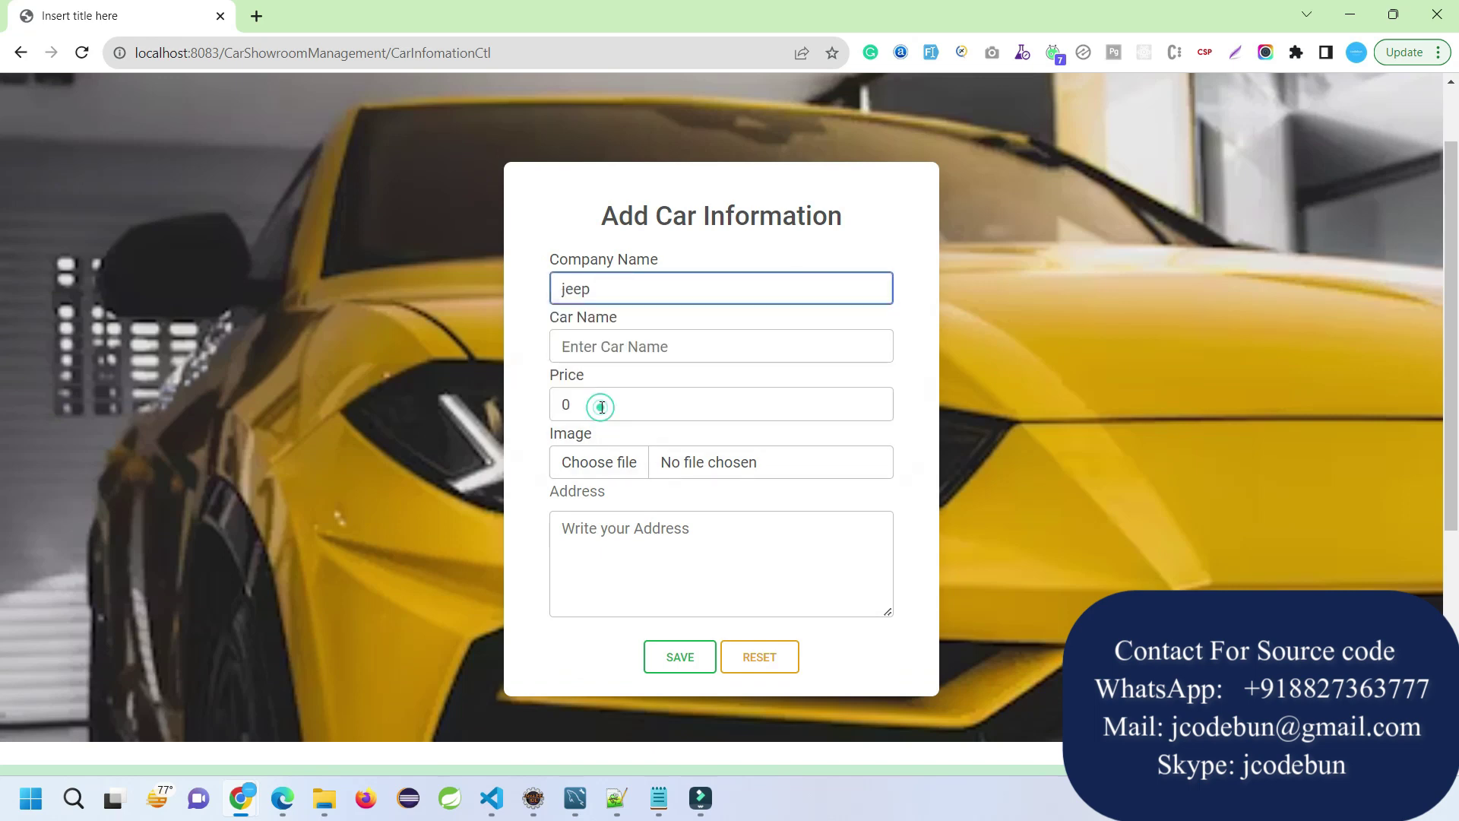
- Enter the car name 'gyi car' and price 800000
click(629, 345)
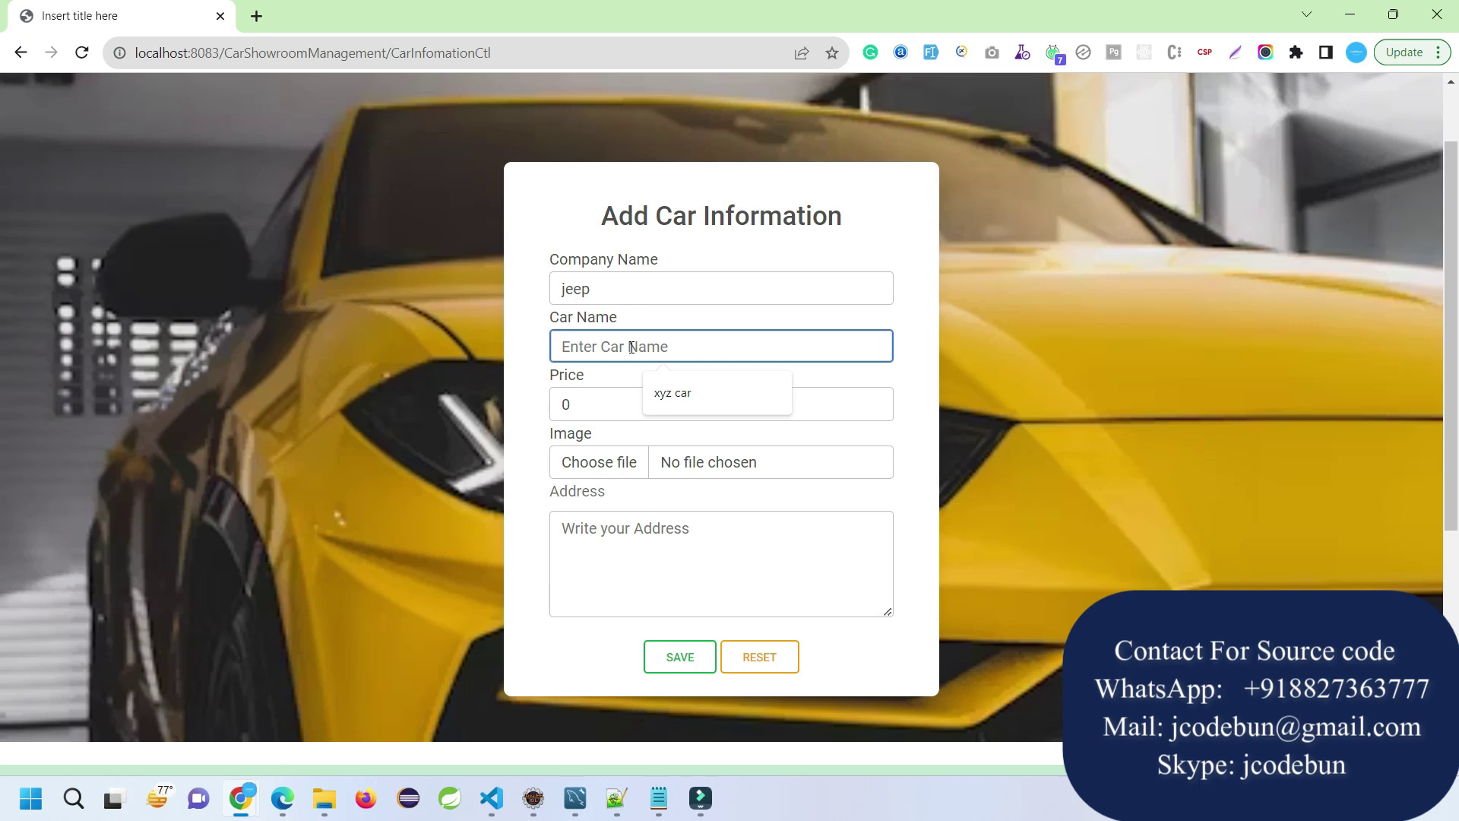
text(gyi car)
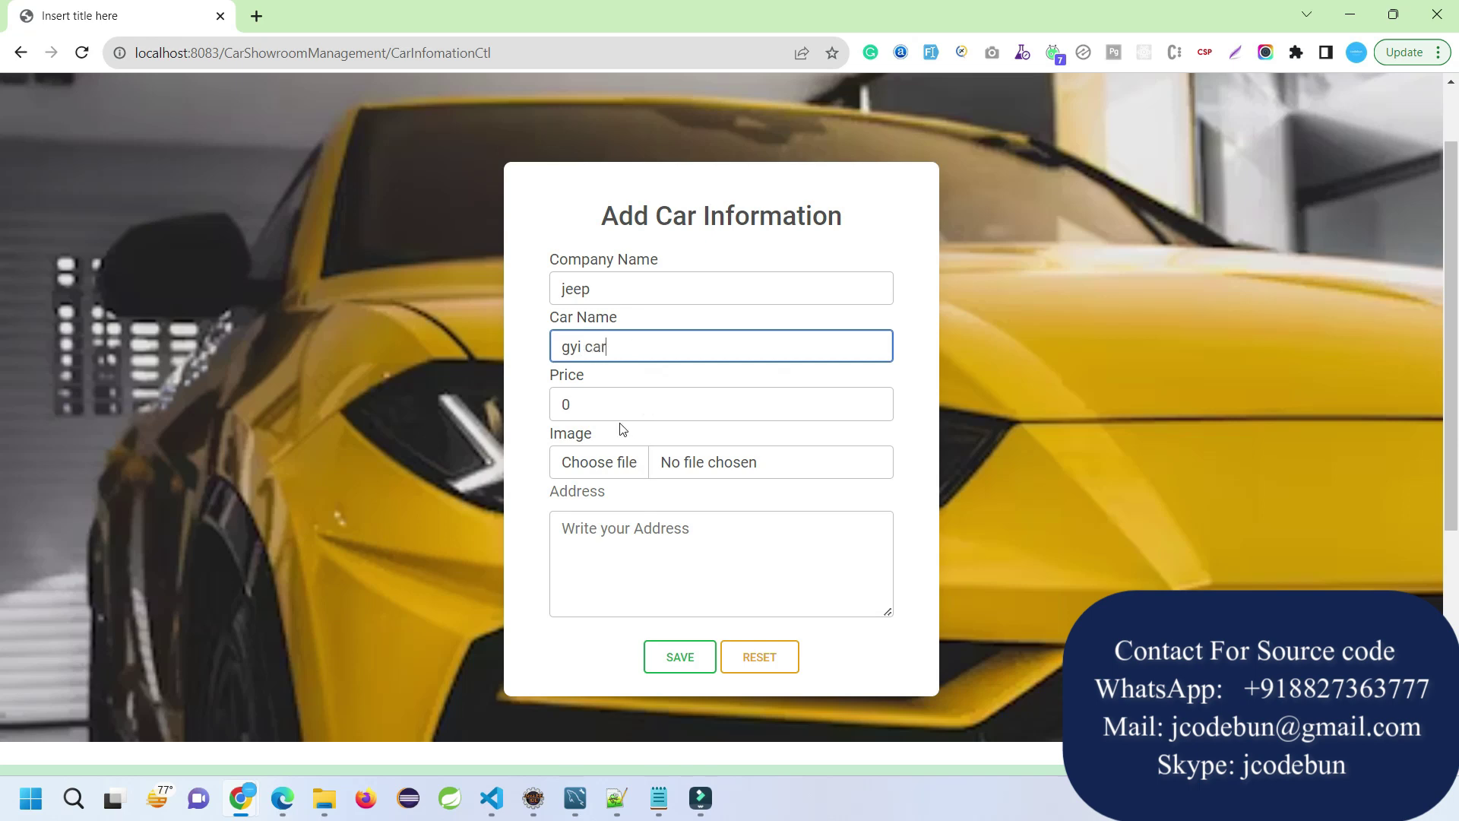
double_click(608, 403)
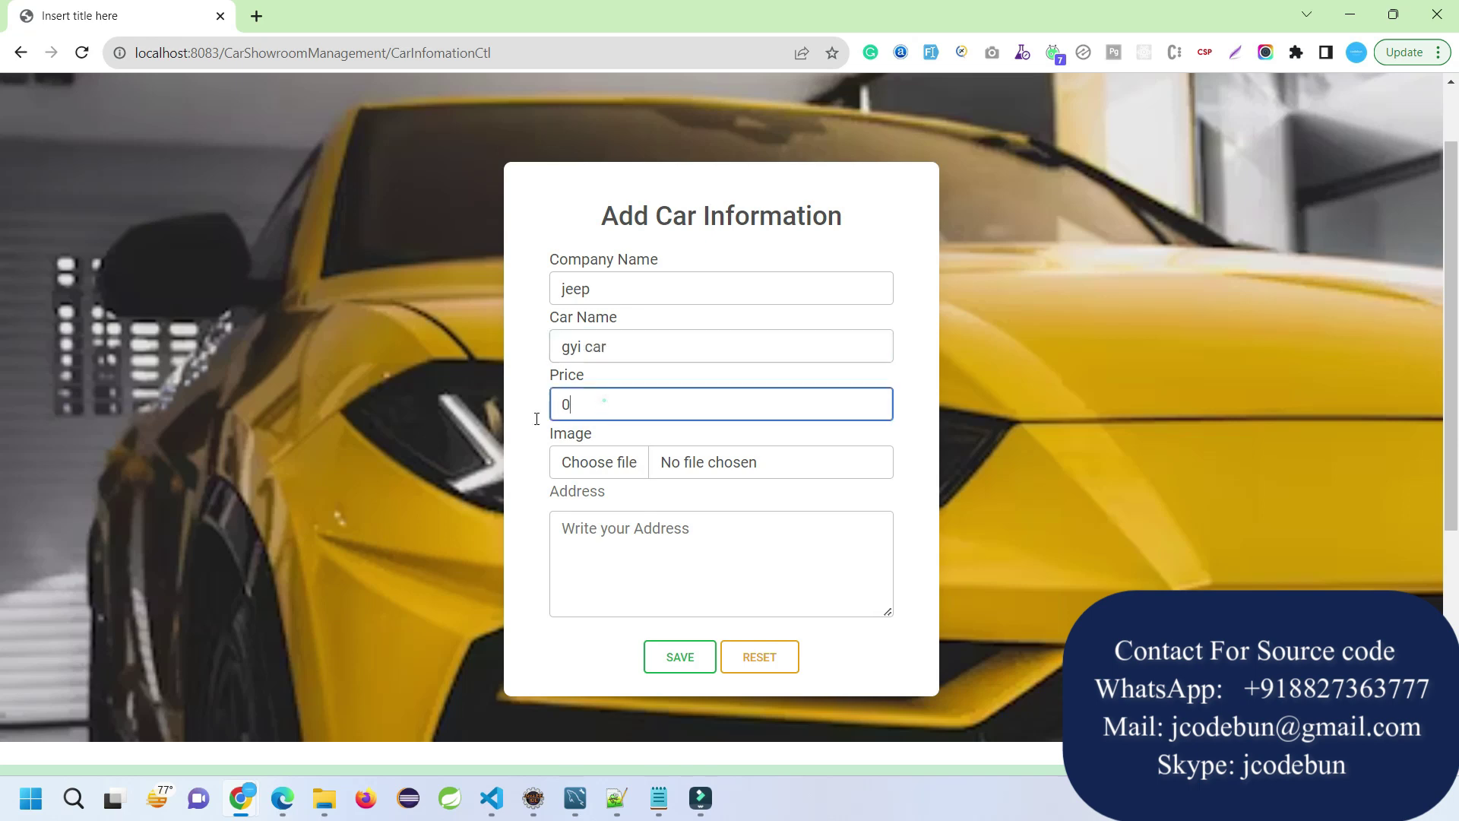
text(800000)
- Attach Screenshot_3.png as the image, enter address 'fddsf dsfsf', and save the car
click(582, 471)
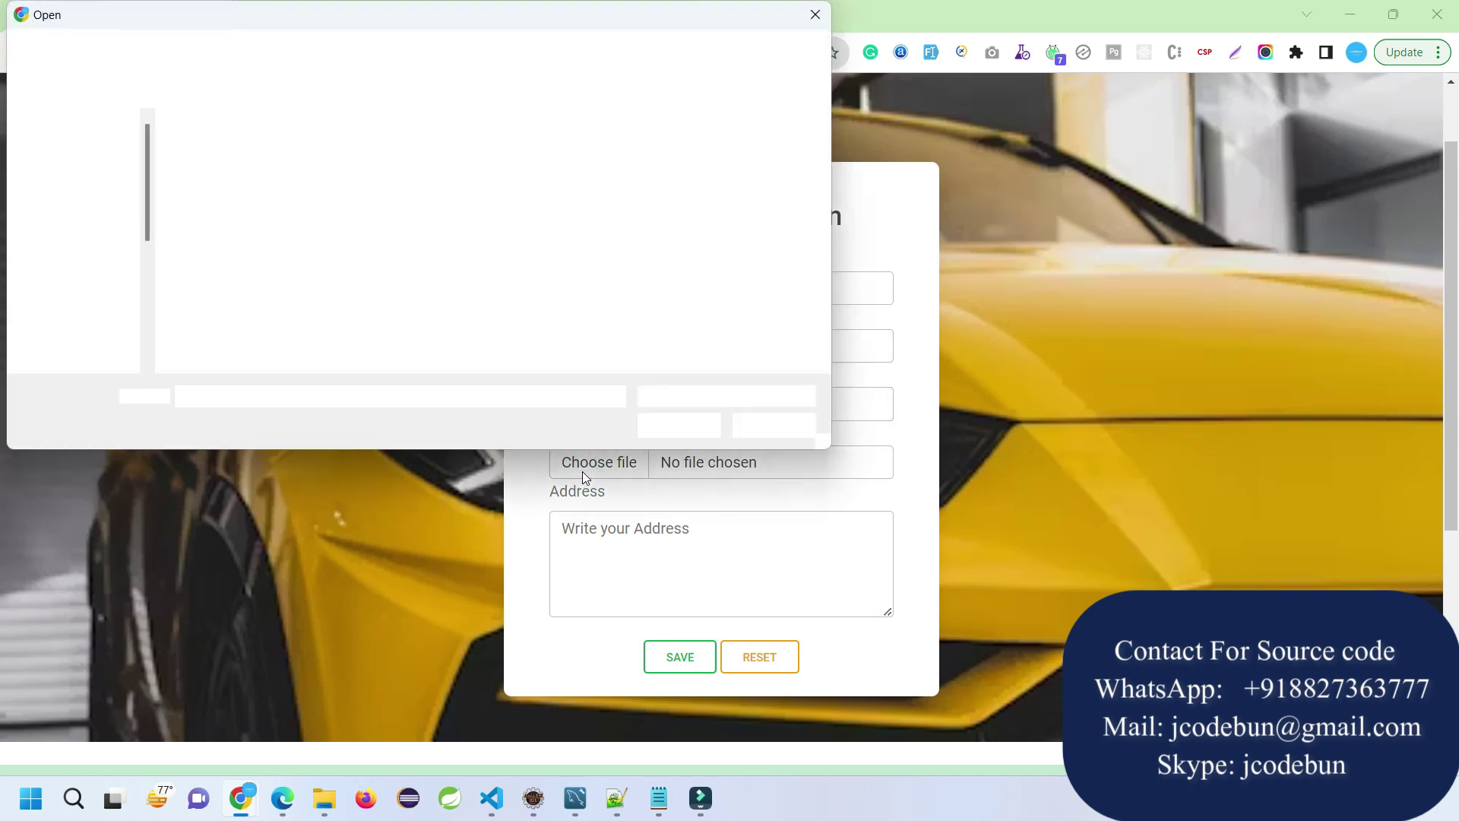
click(188, 166)
click(307, 176)
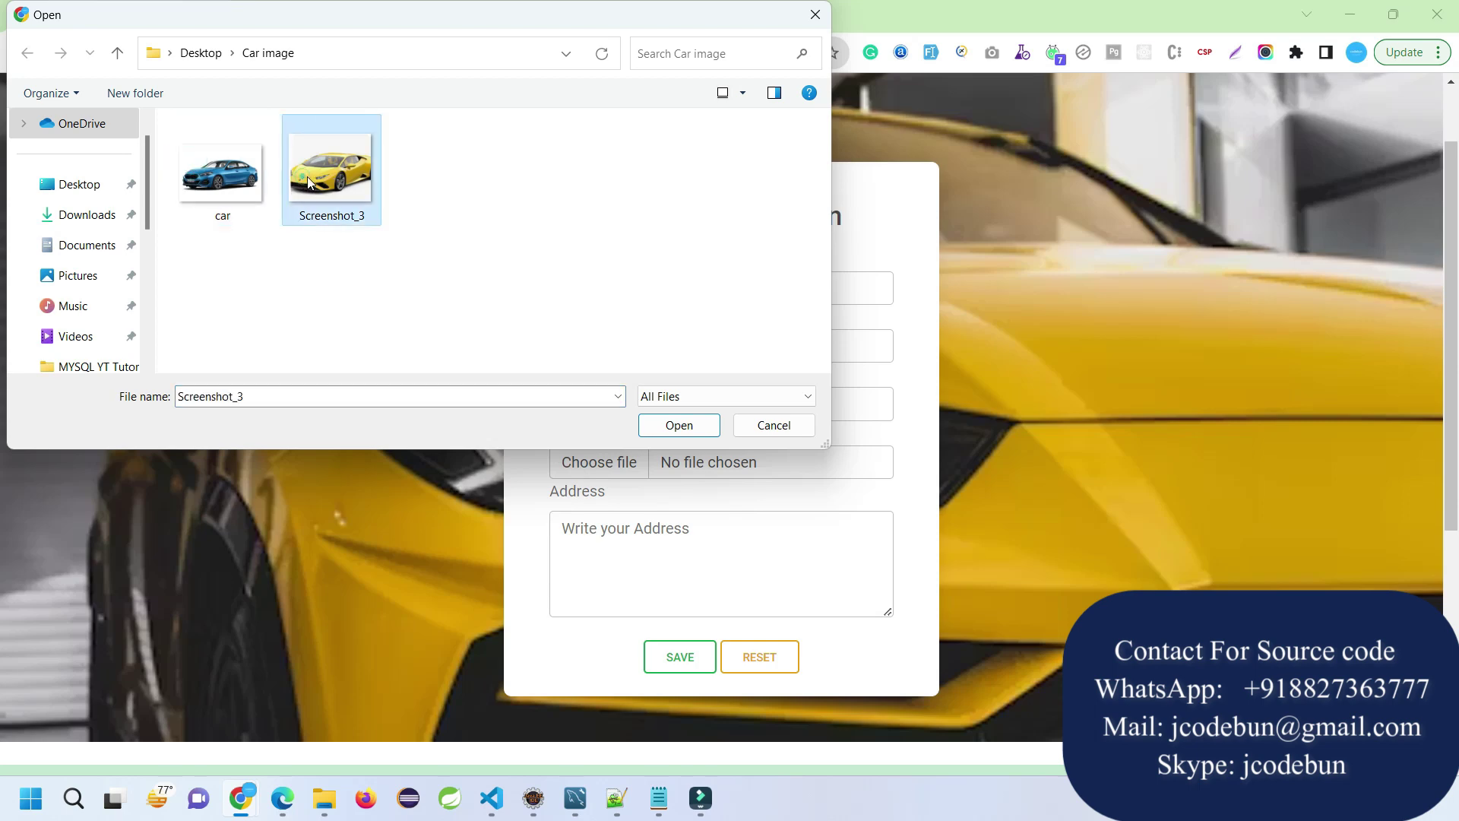
click(654, 424)
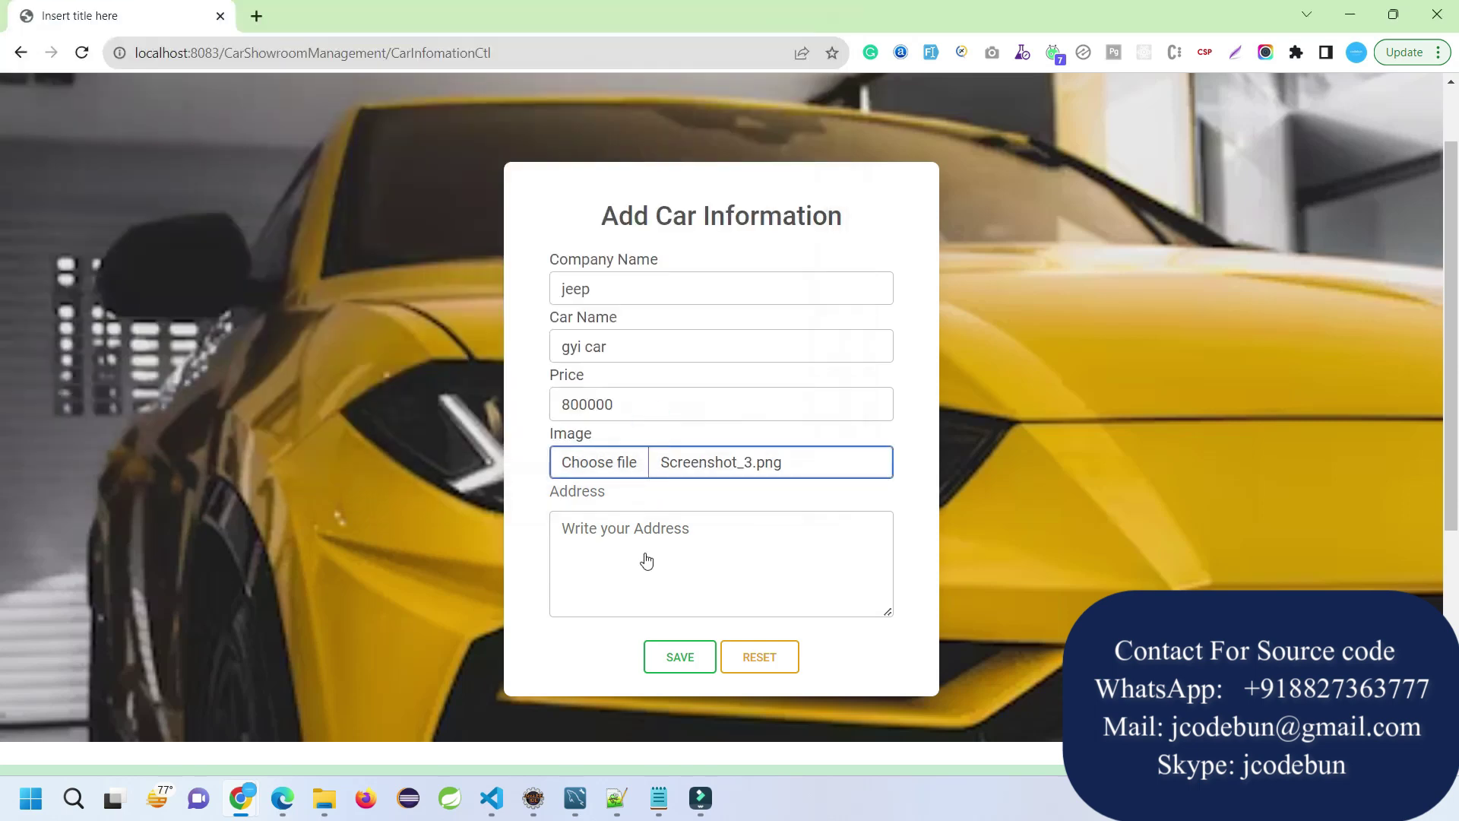
click(645, 550)
text(fddsf dsfsf)
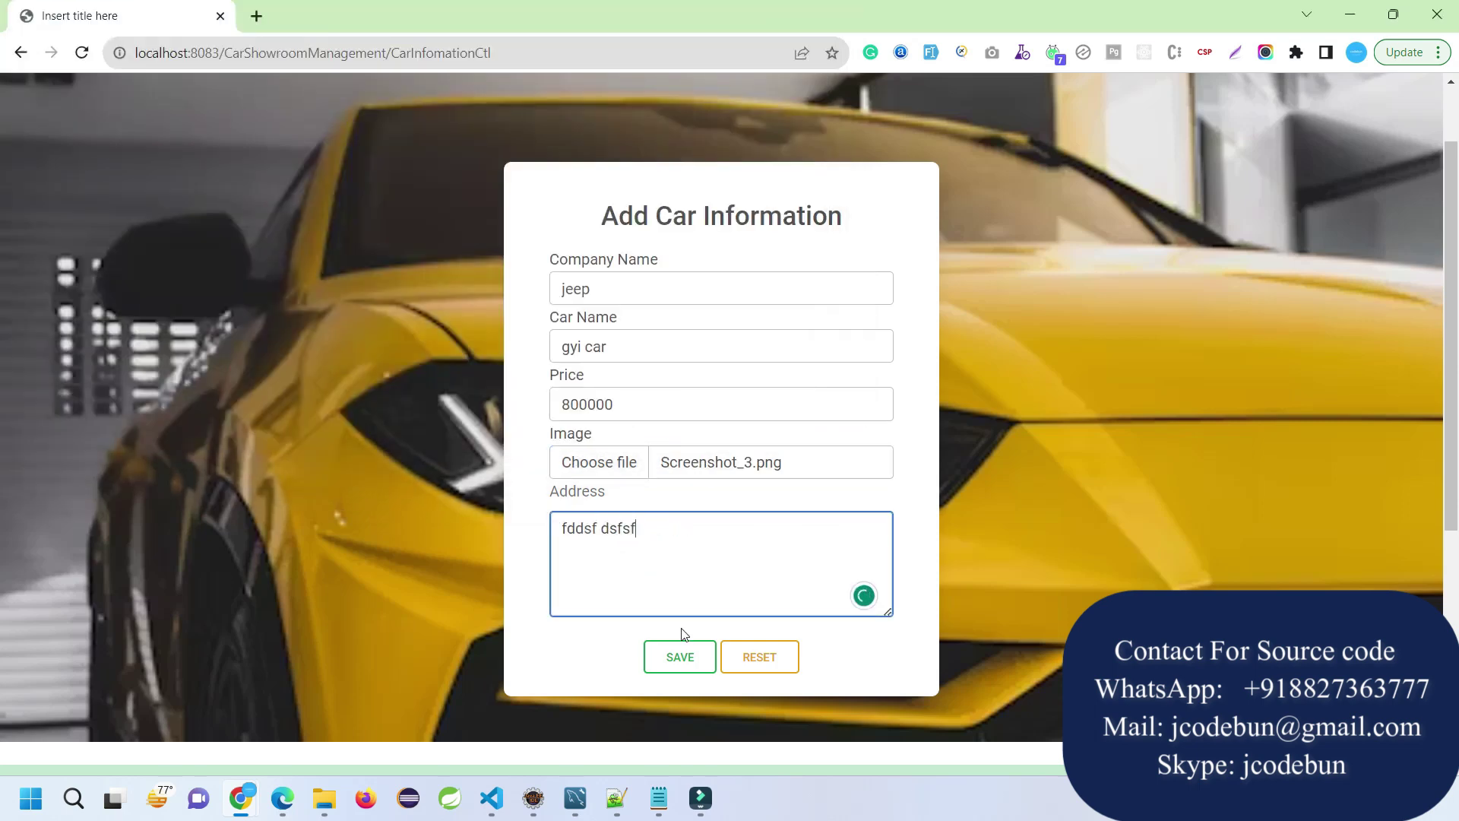
click(677, 653)
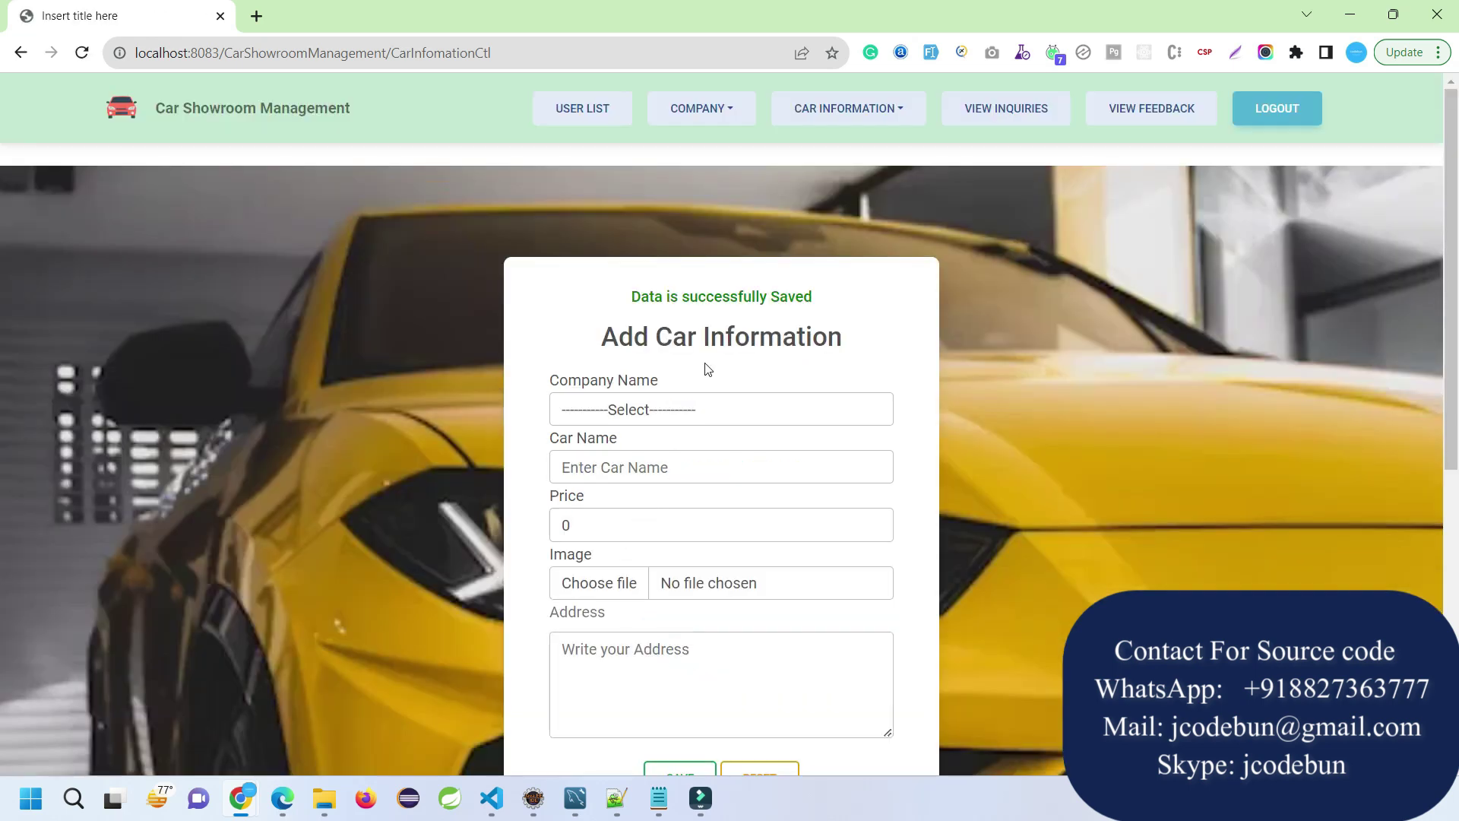
- Highlight the success message and open the Car Information List
drag(598, 299, 813, 298)
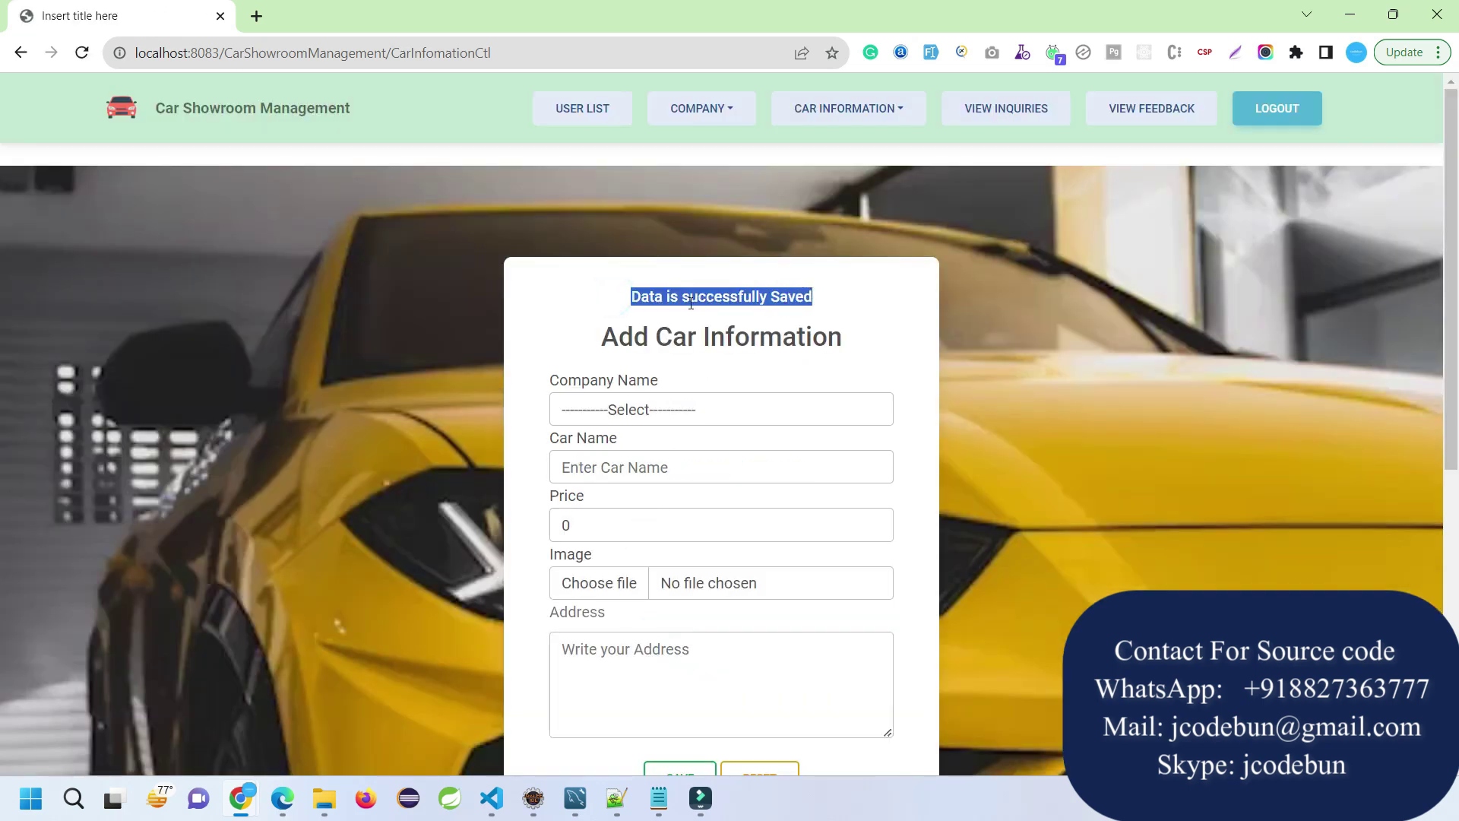
click(832, 116)
click(834, 181)
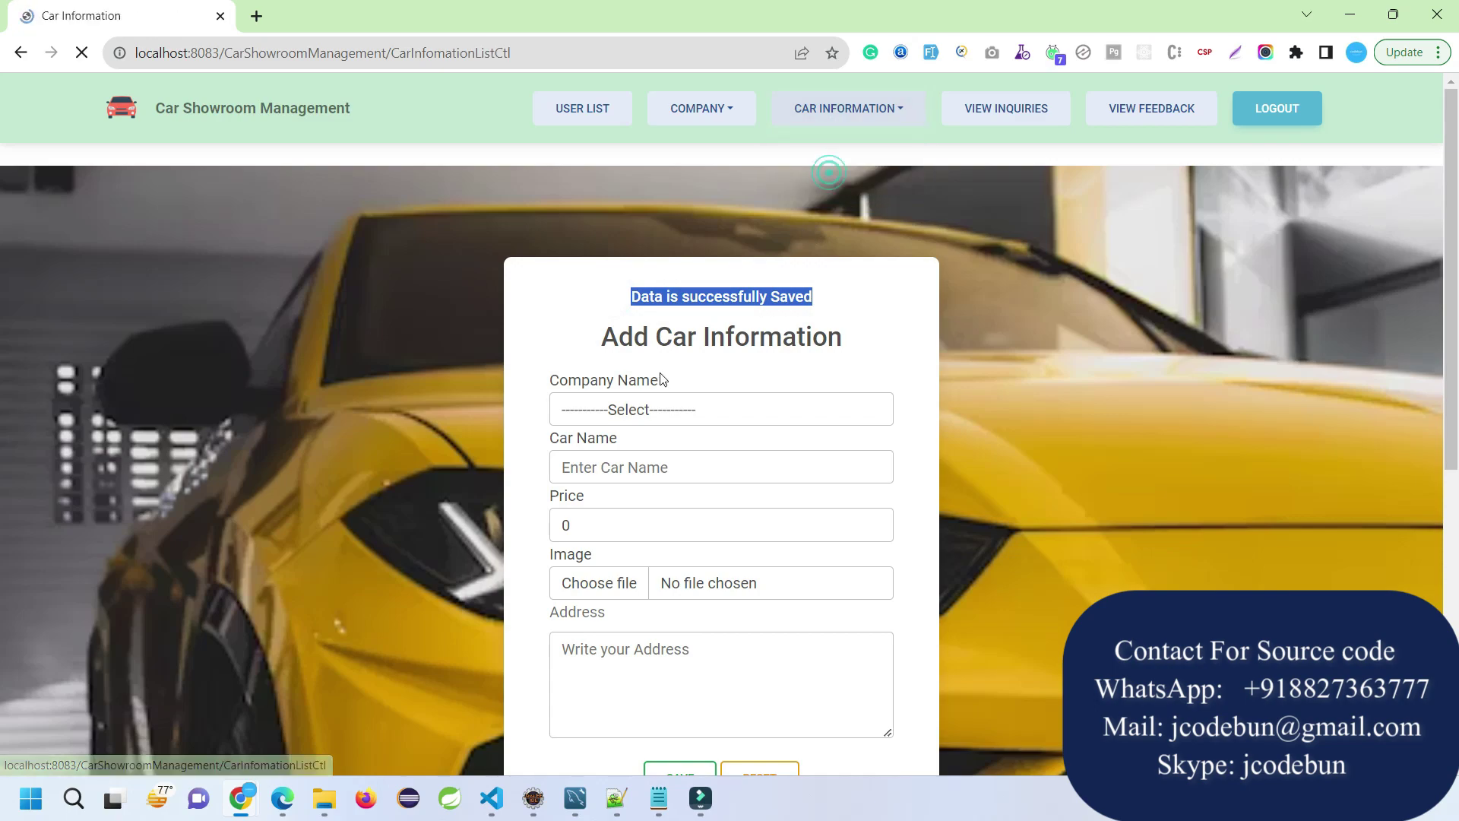
scroll(660, 377, down, 6)
scroll(658, 377, up, 5)
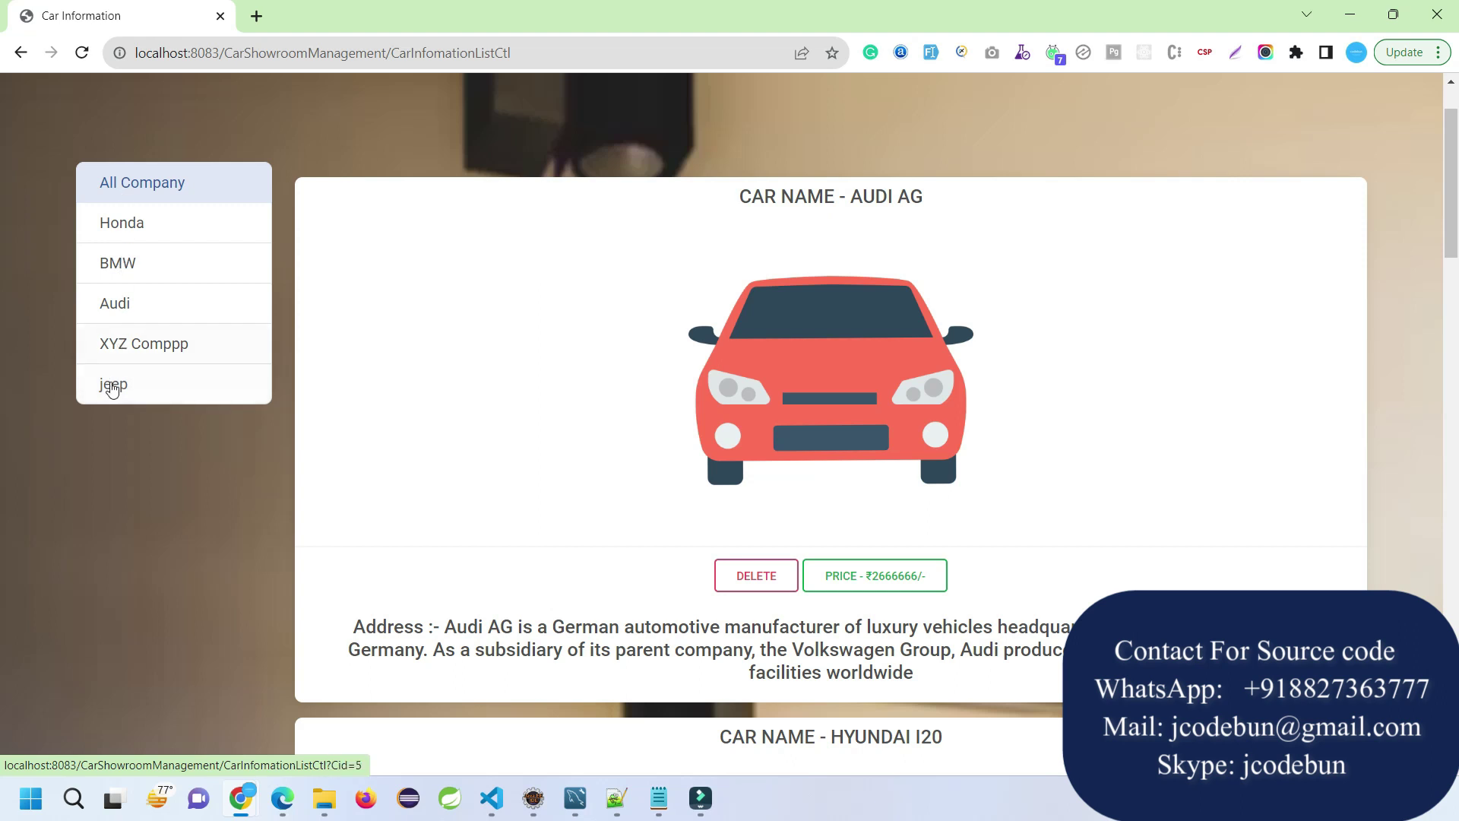
click(112, 387)
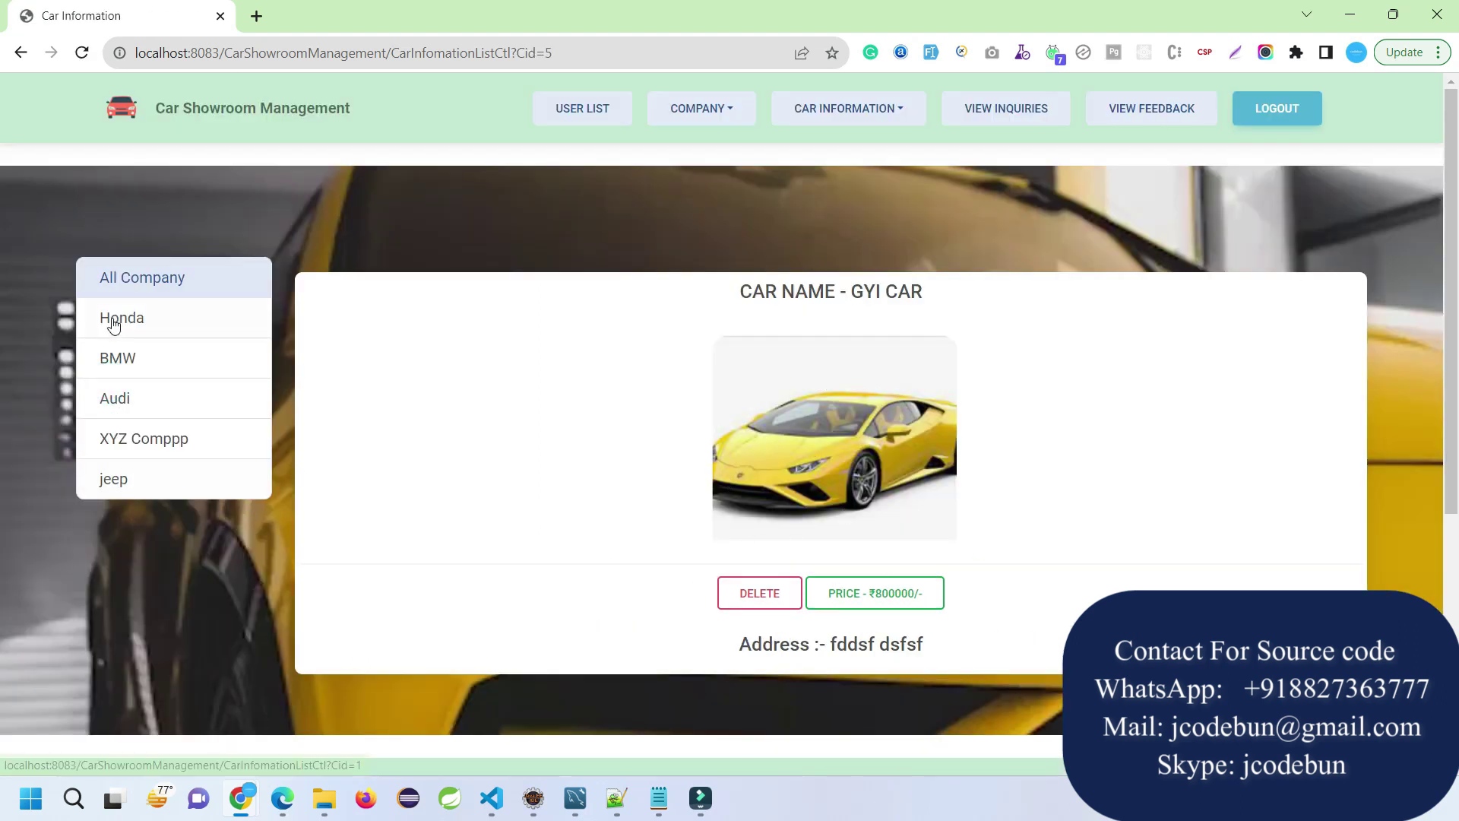
click(116, 278)
scroll(796, 480, down, 8)
scroll(796, 487, down, 20)
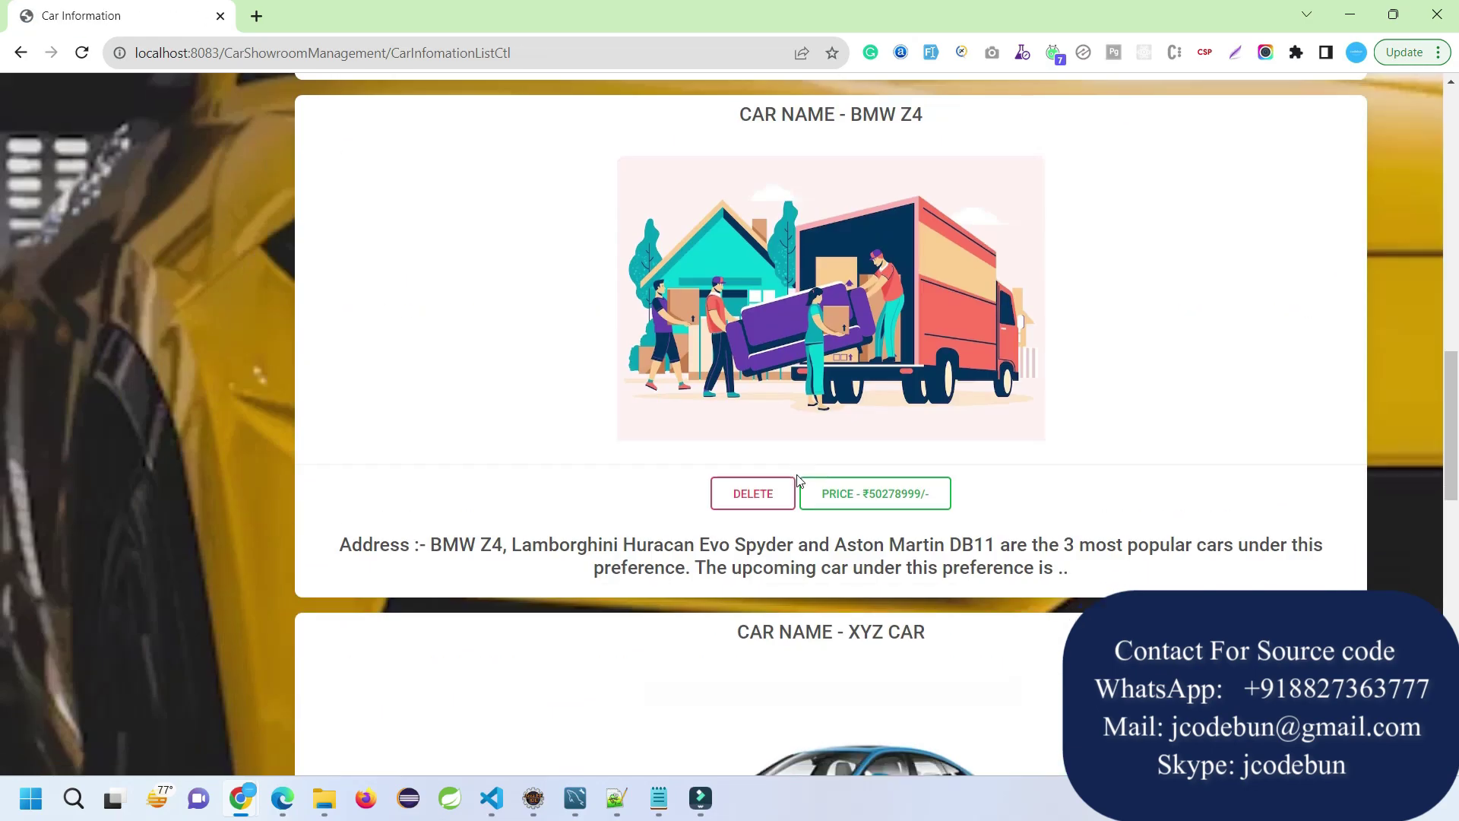
scroll(794, 471, up, 20)
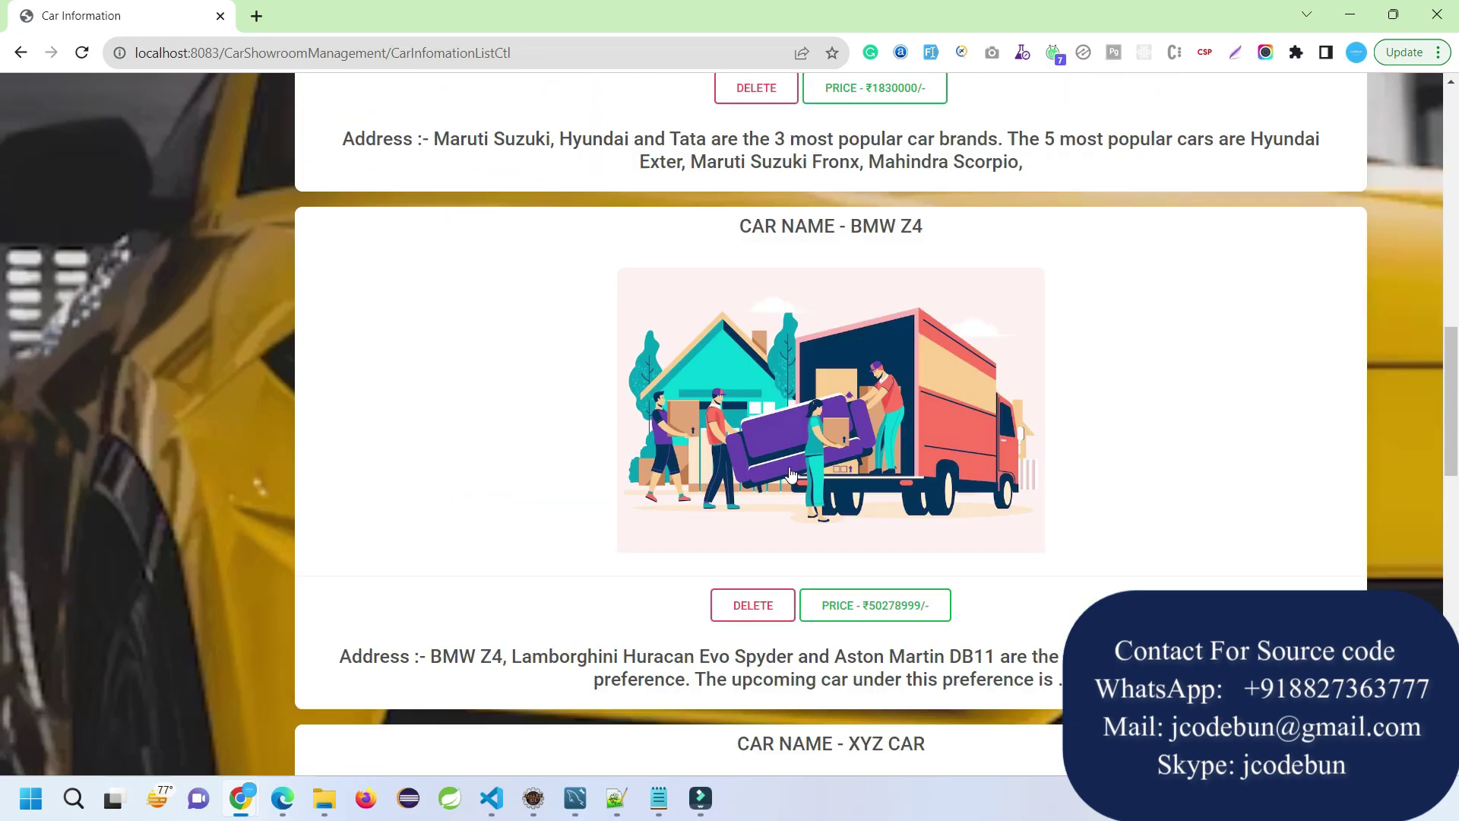
scroll(781, 464, down, 4)
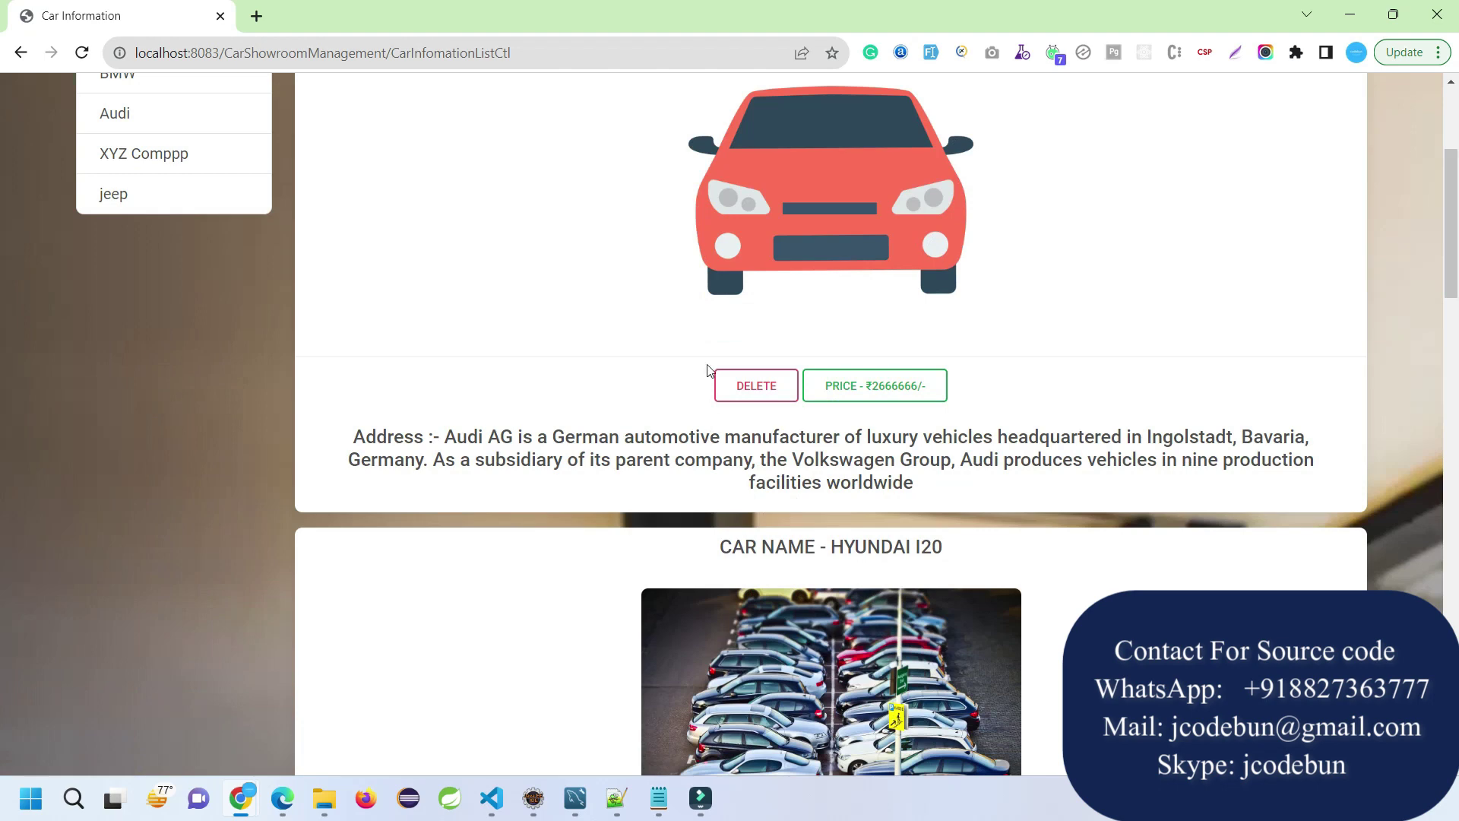
scroll(767, 432, up, 4)
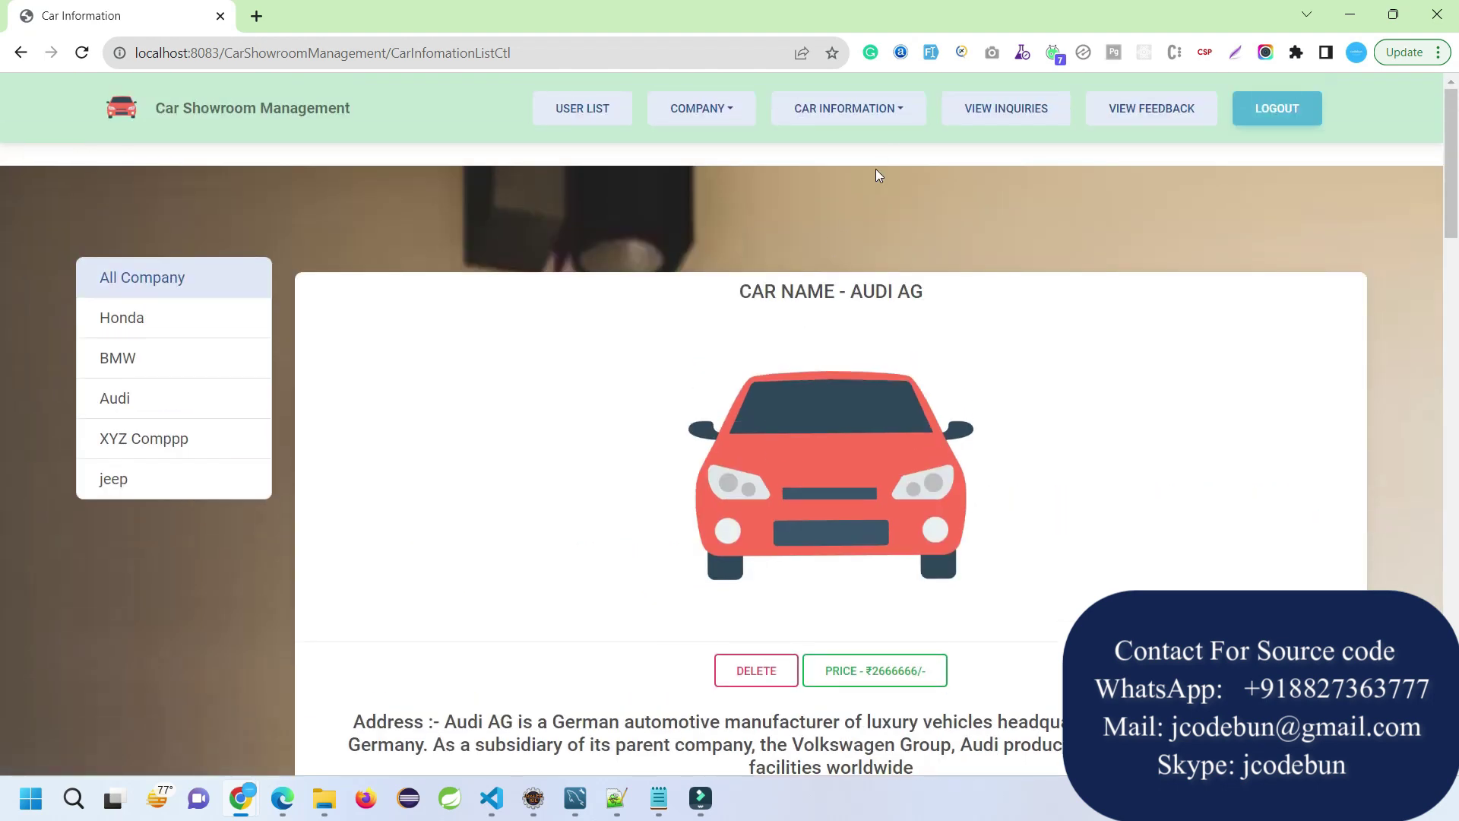
click(996, 107)
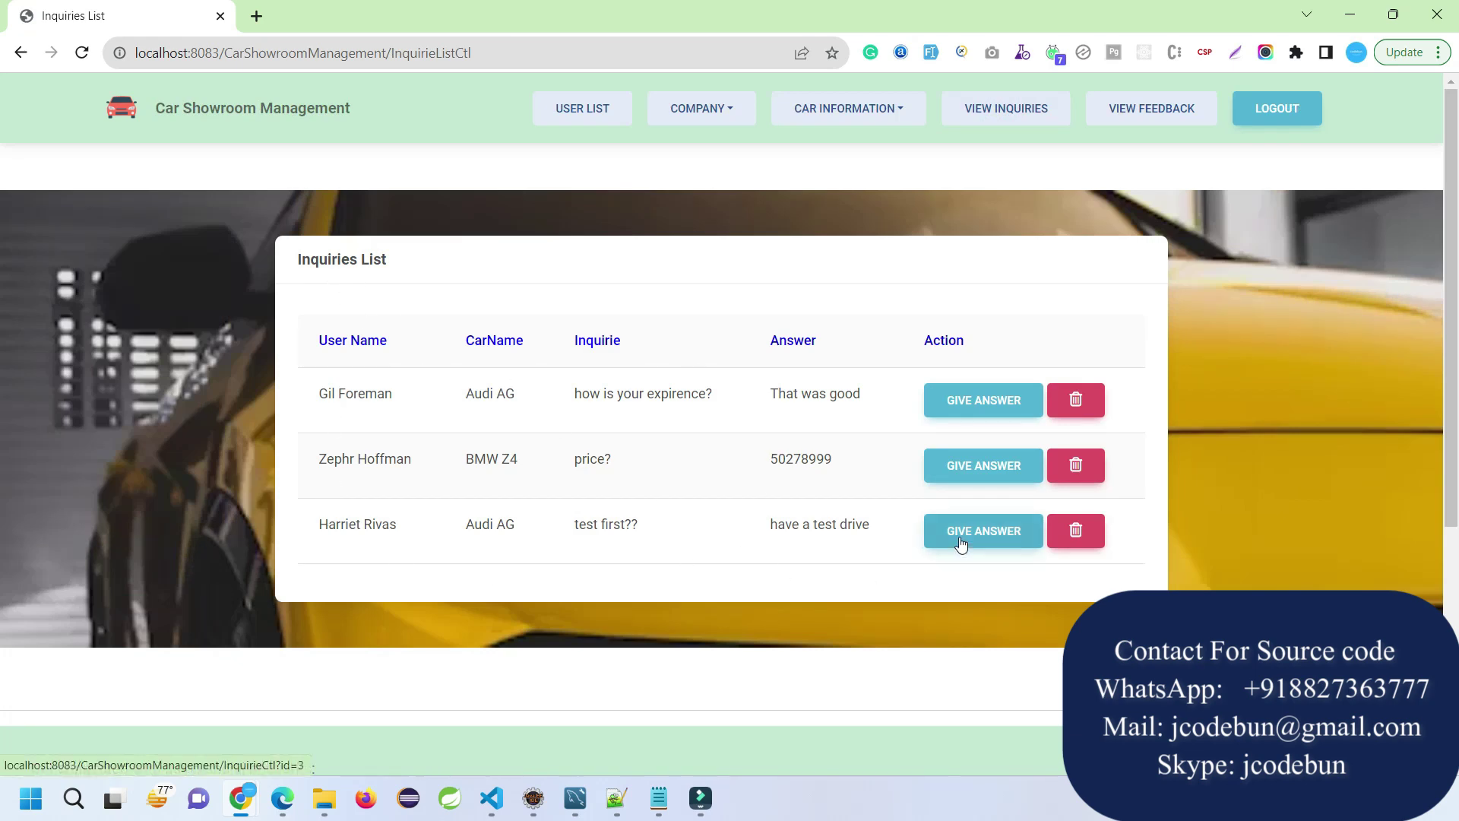
- Answer the third inquiry, 'test first??' about the Audi AG, with 'Yes you can' and confirm it in the list
triple_click(335, 523)
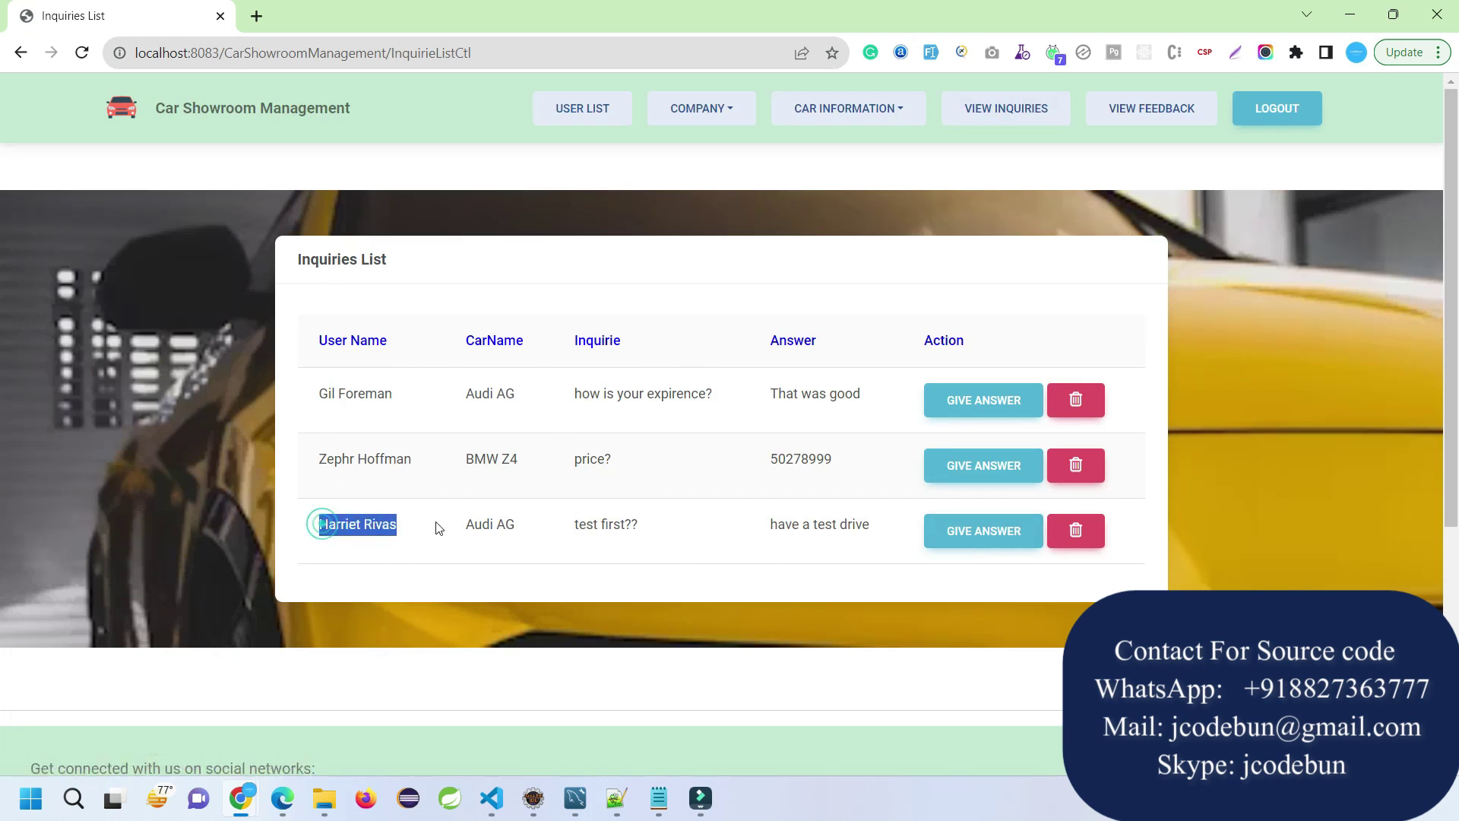
click(934, 532)
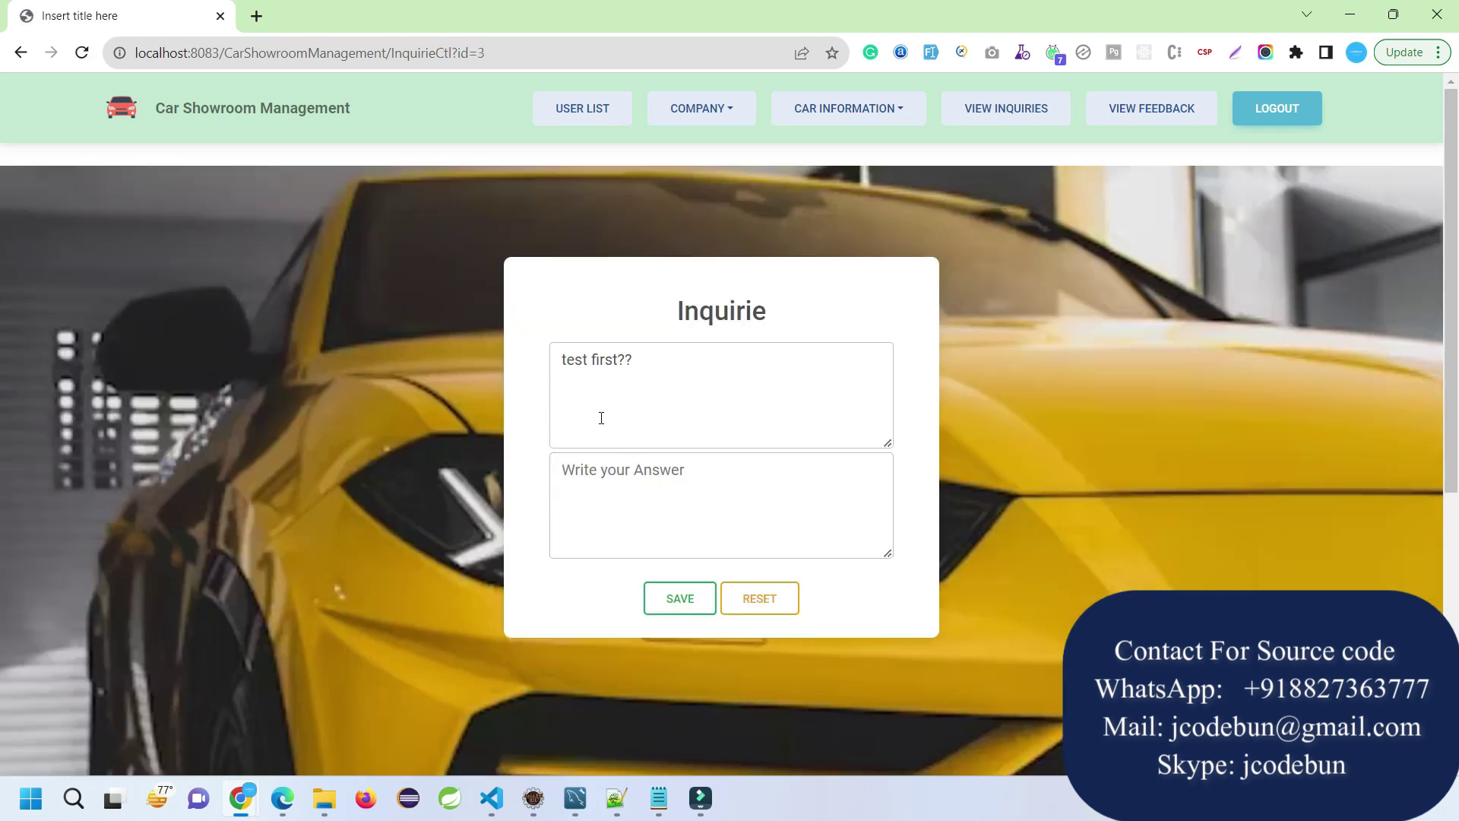
click(630, 490)
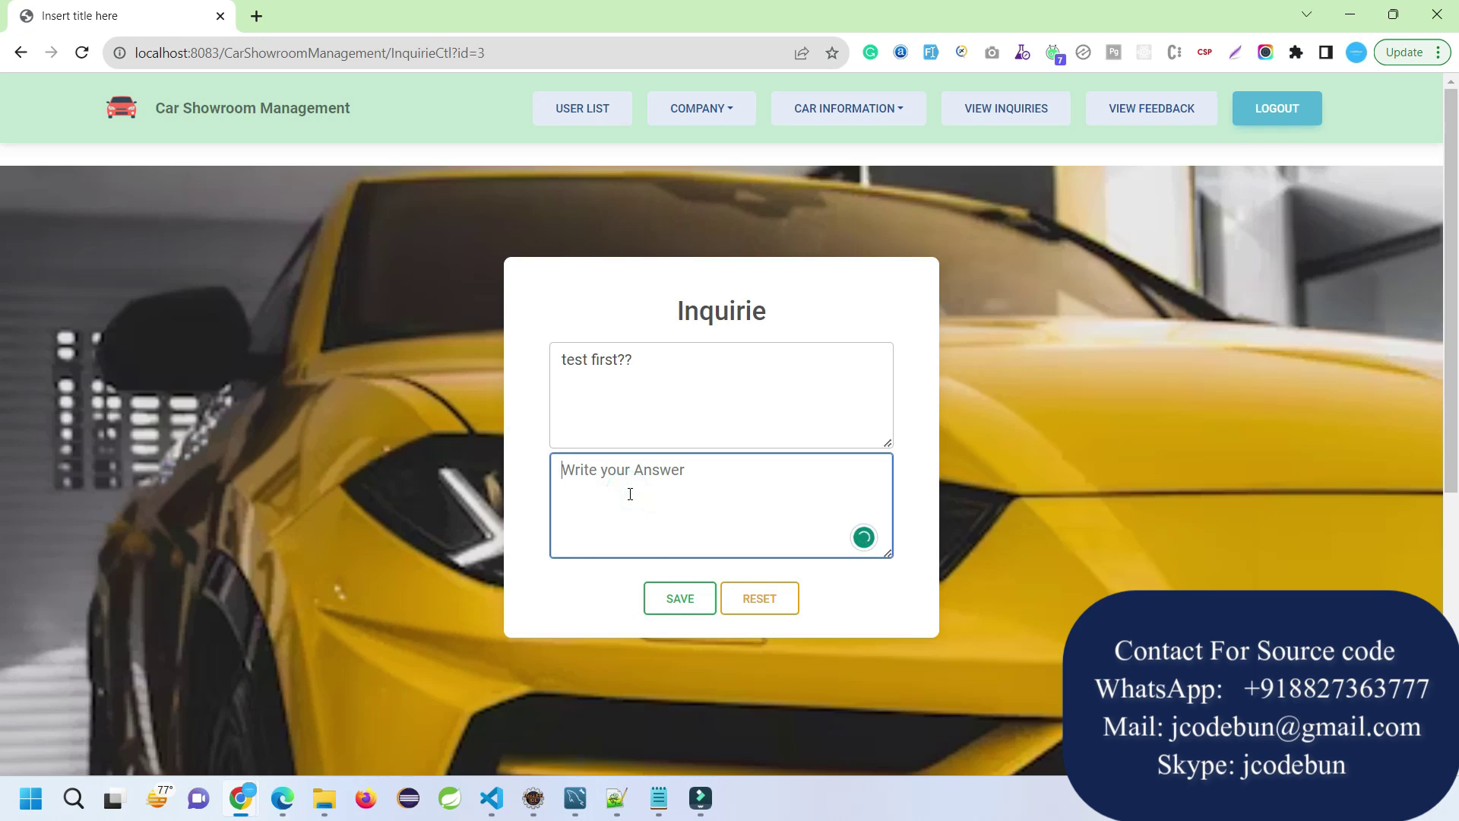
text(Y)
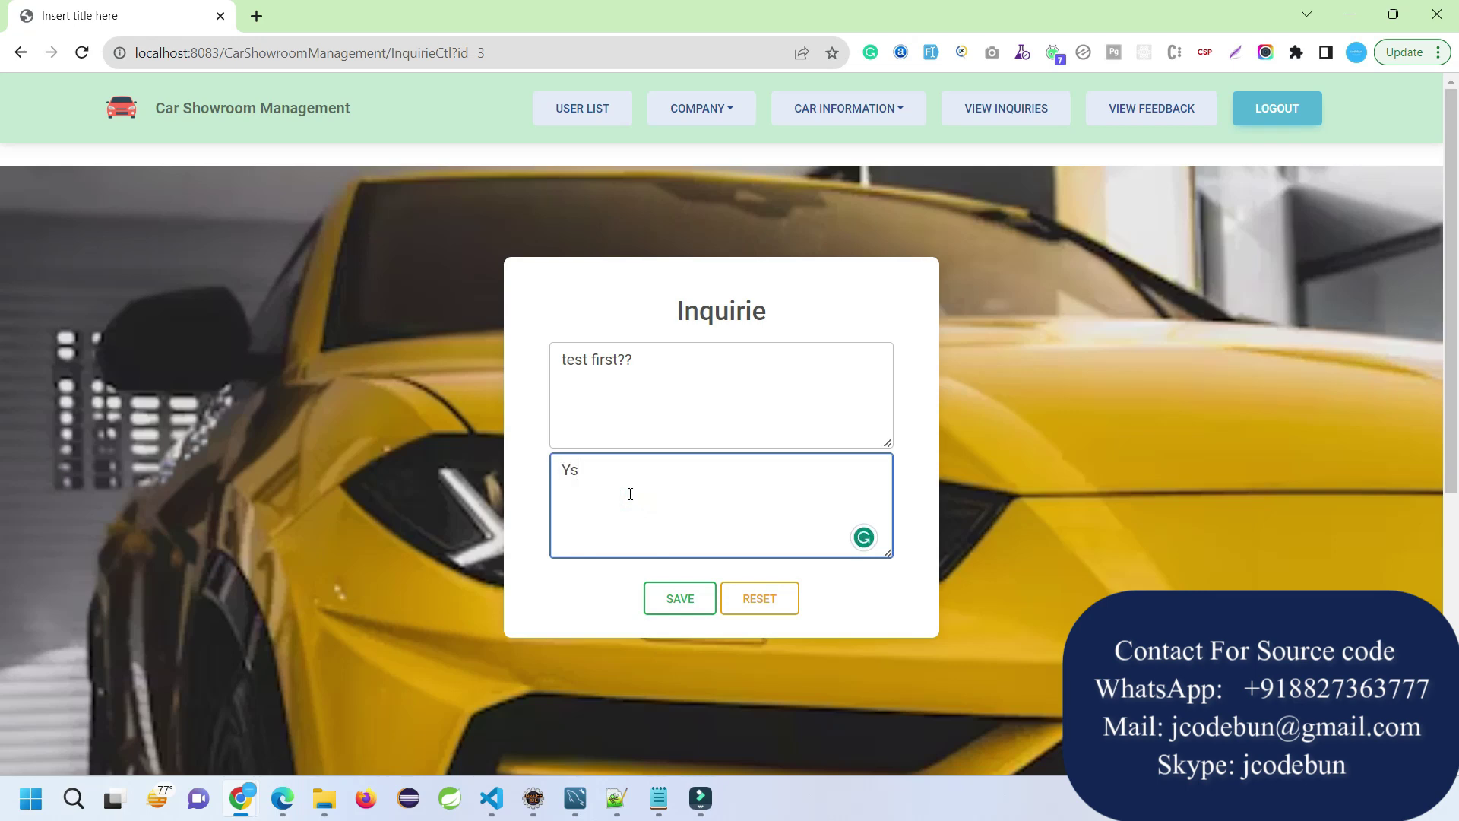
text(es you can)
click(667, 600)
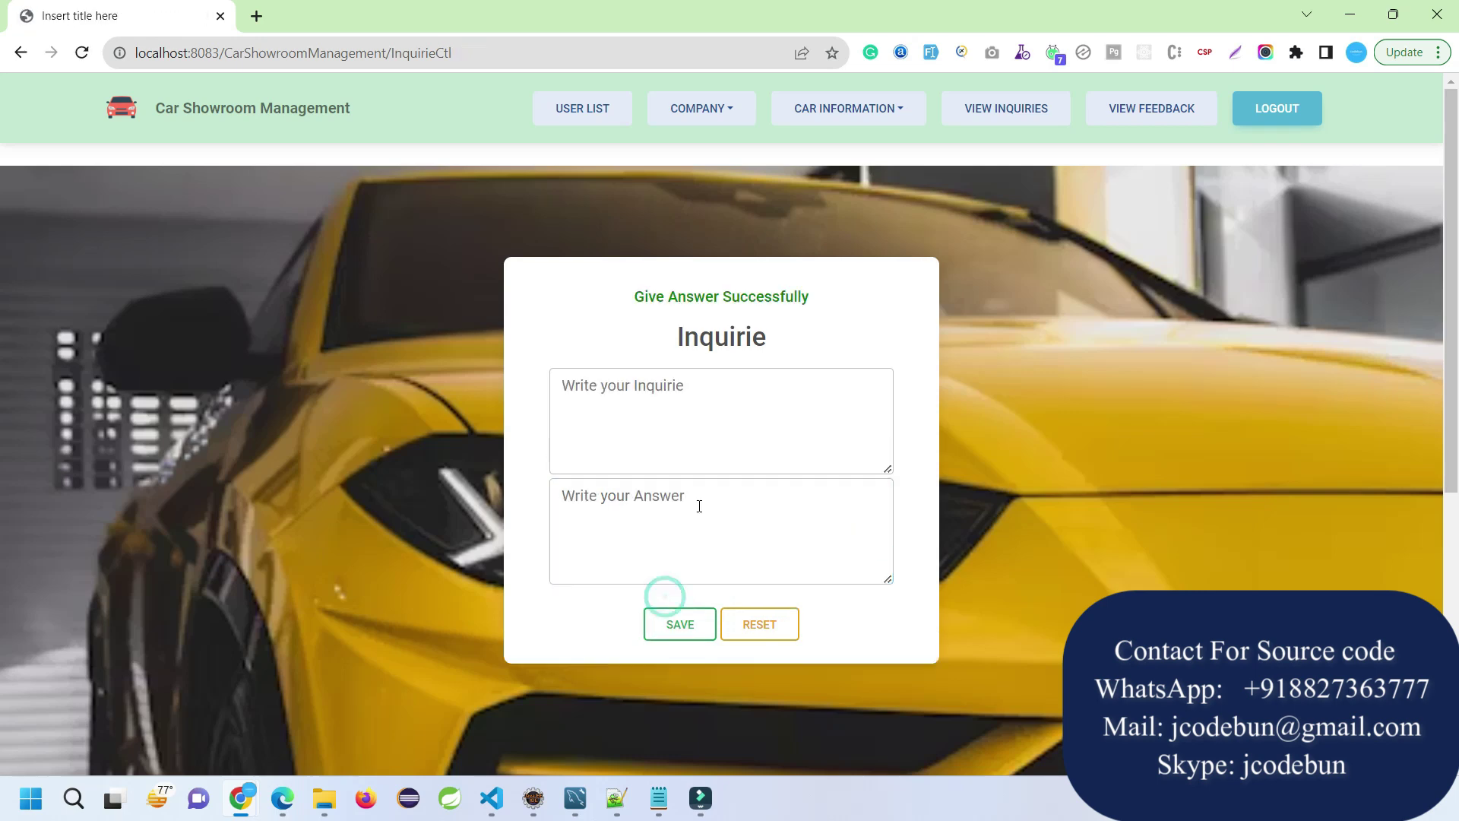
click(1039, 108)
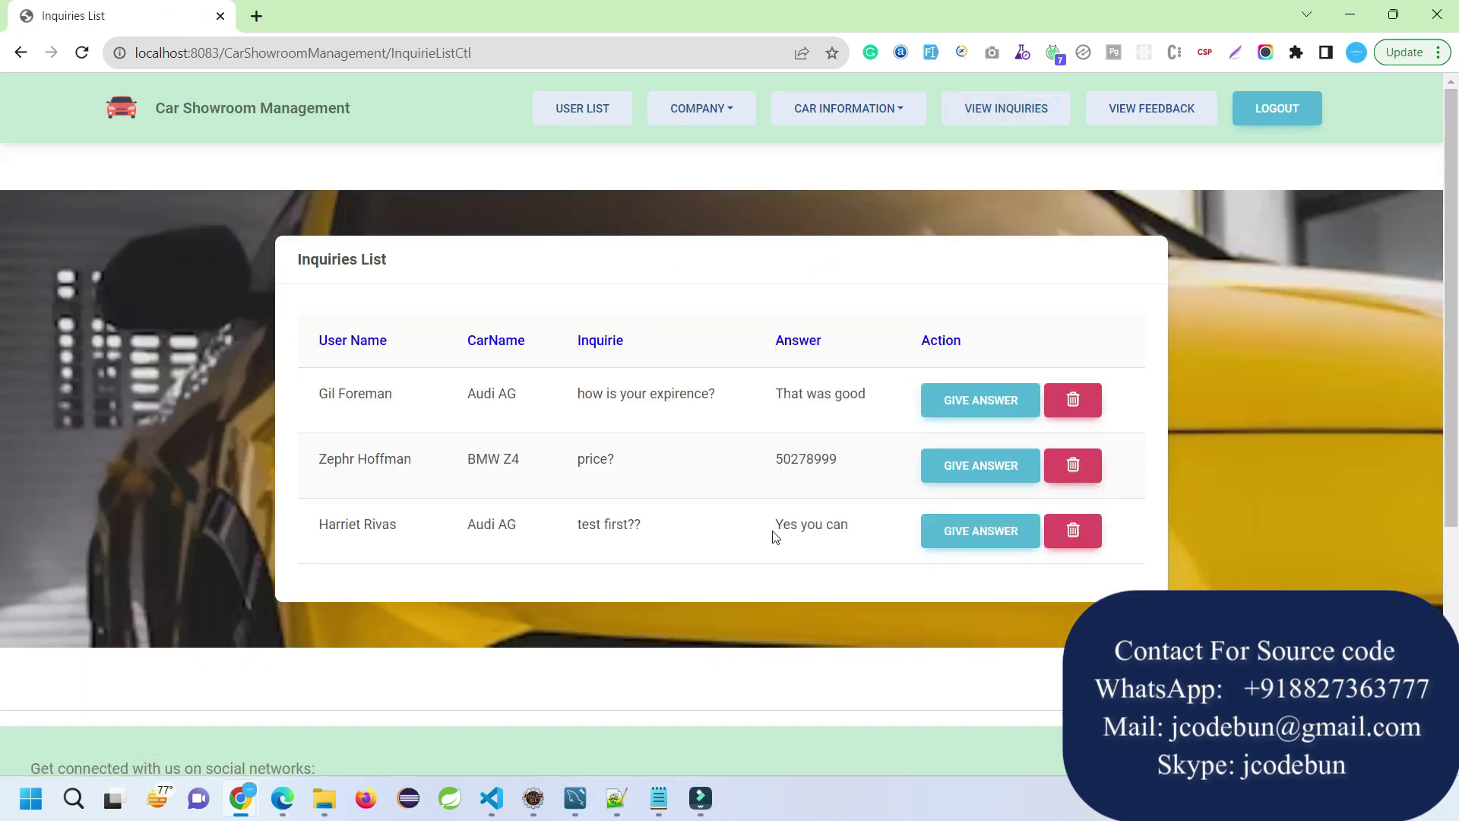
drag(771, 523, 858, 541)
- Review the customer feedback list, then log out of the admin account and return to Sign In
click(1124, 113)
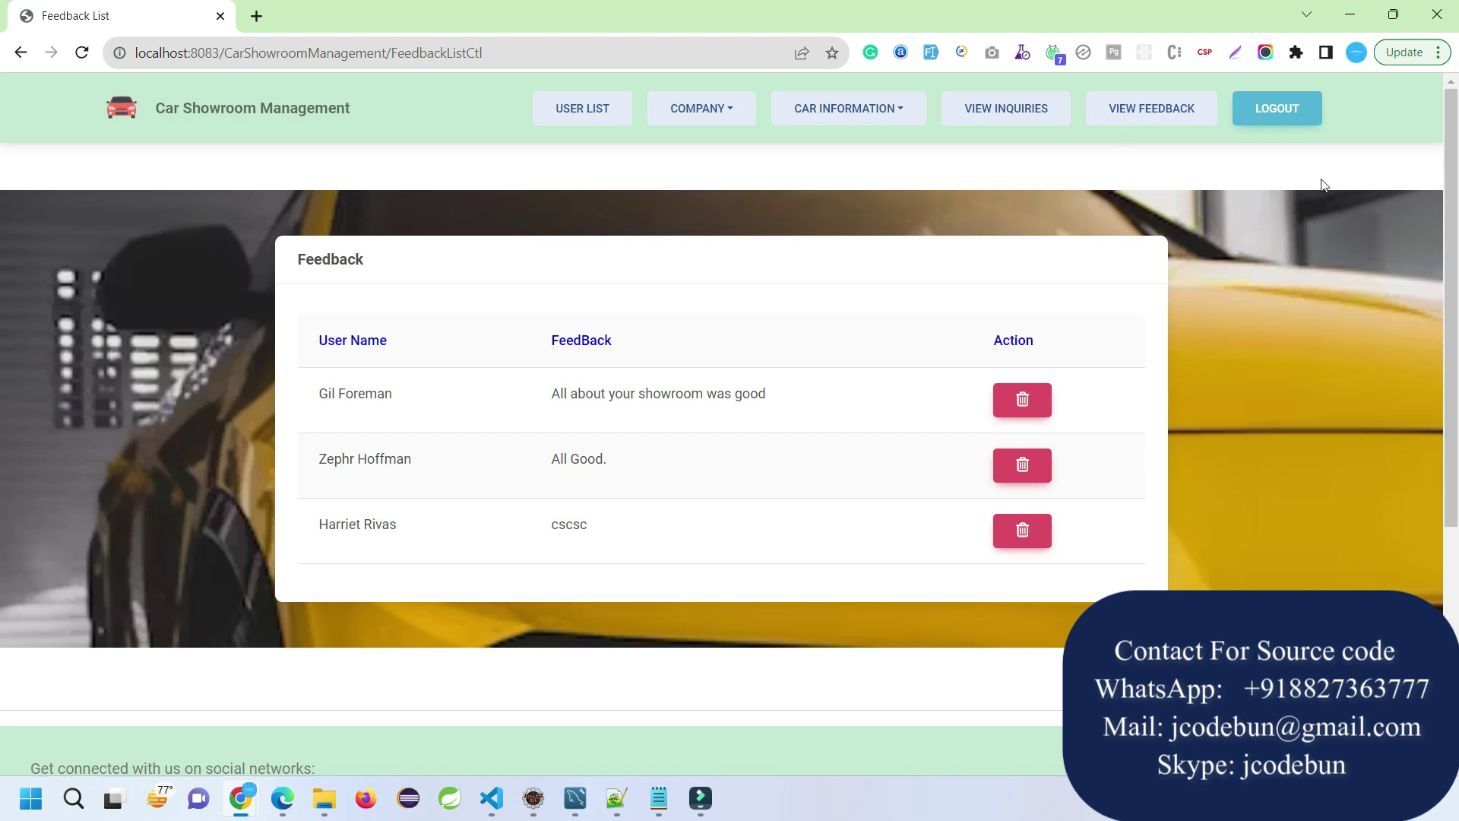
click(1298, 121)
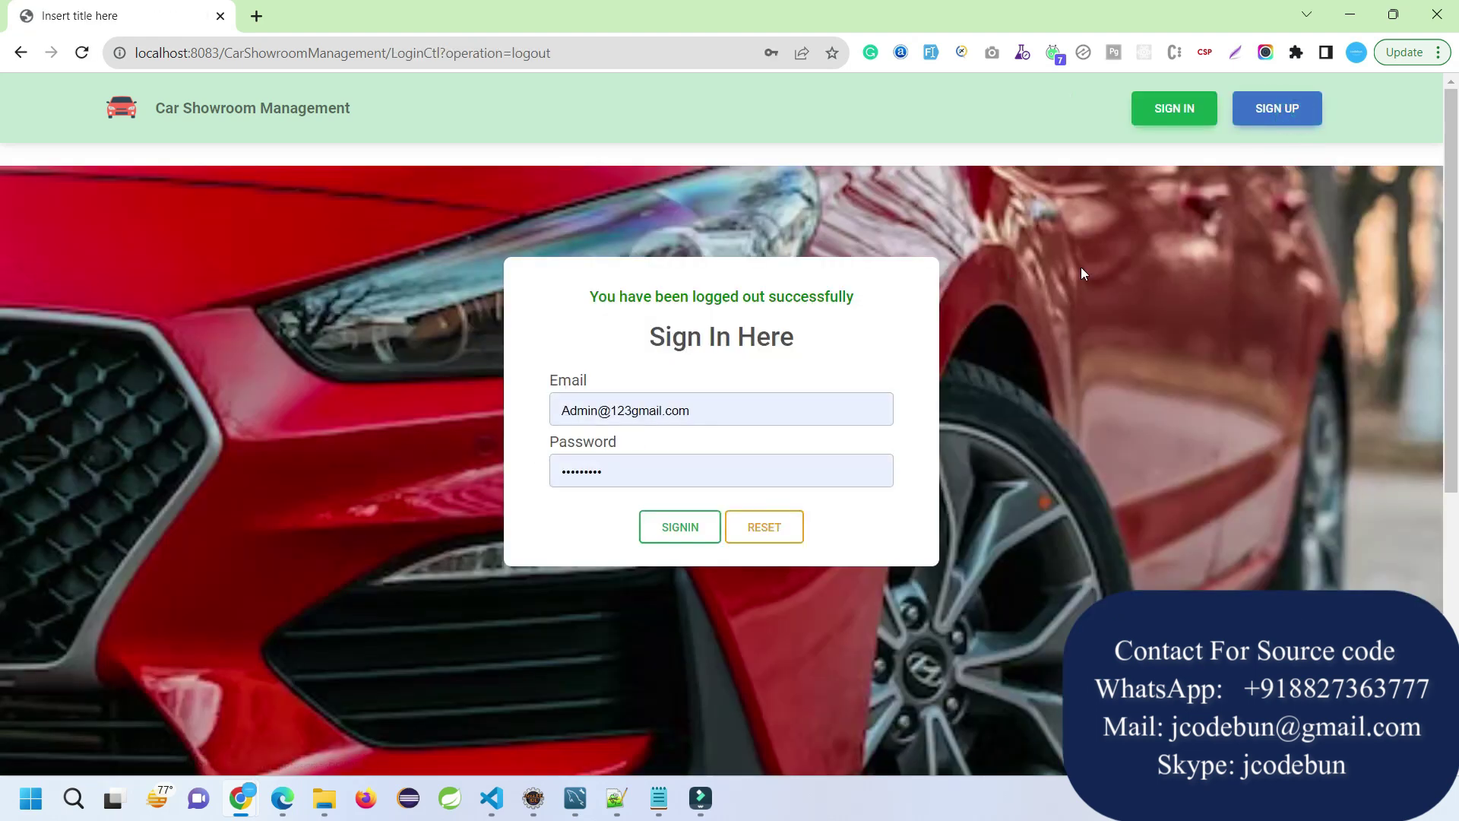
click(1149, 121)
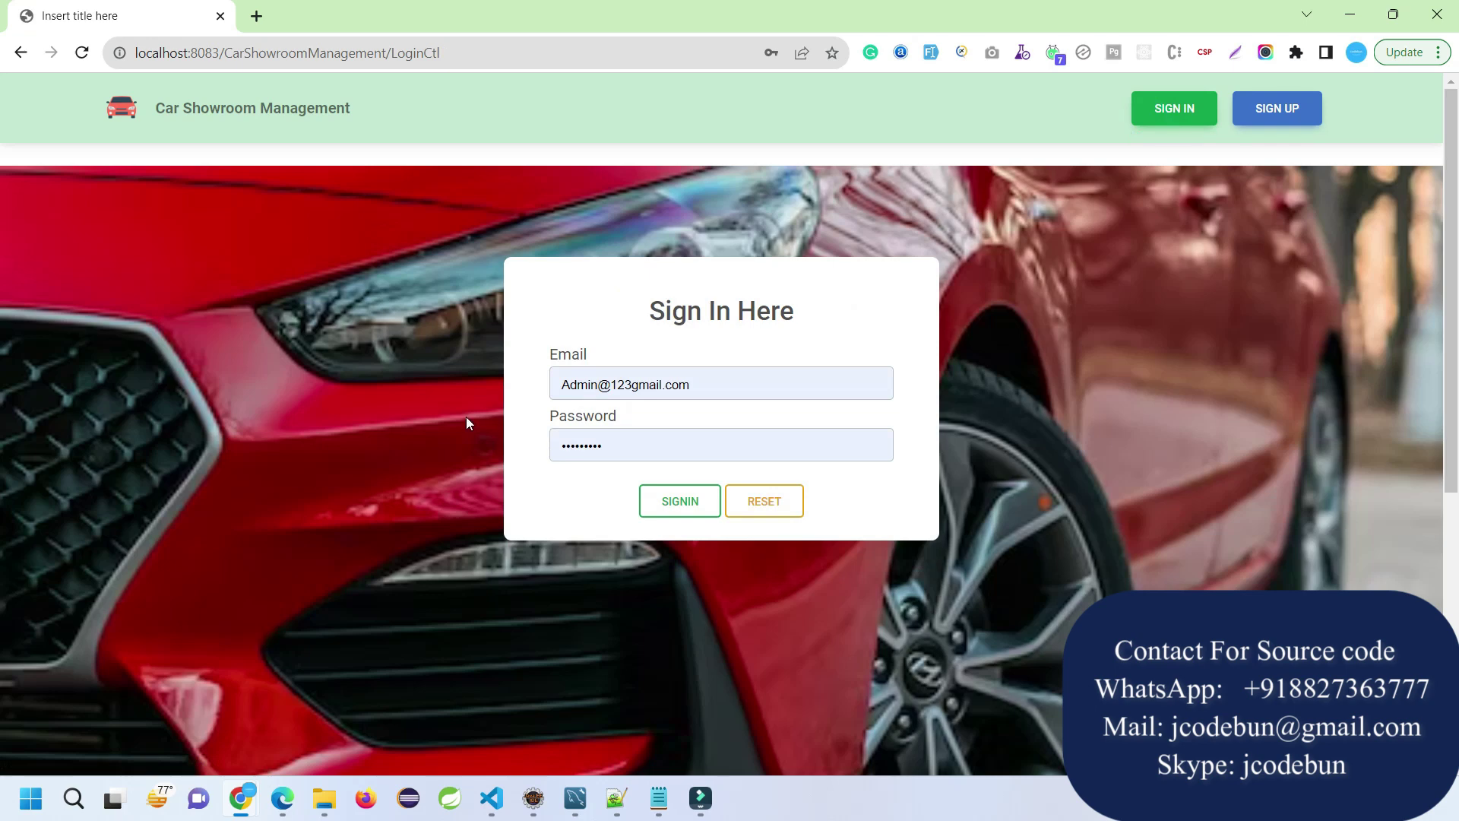
- Copy the last customer's email from the MySQL Workbench user table into the login form
click(574, 798)
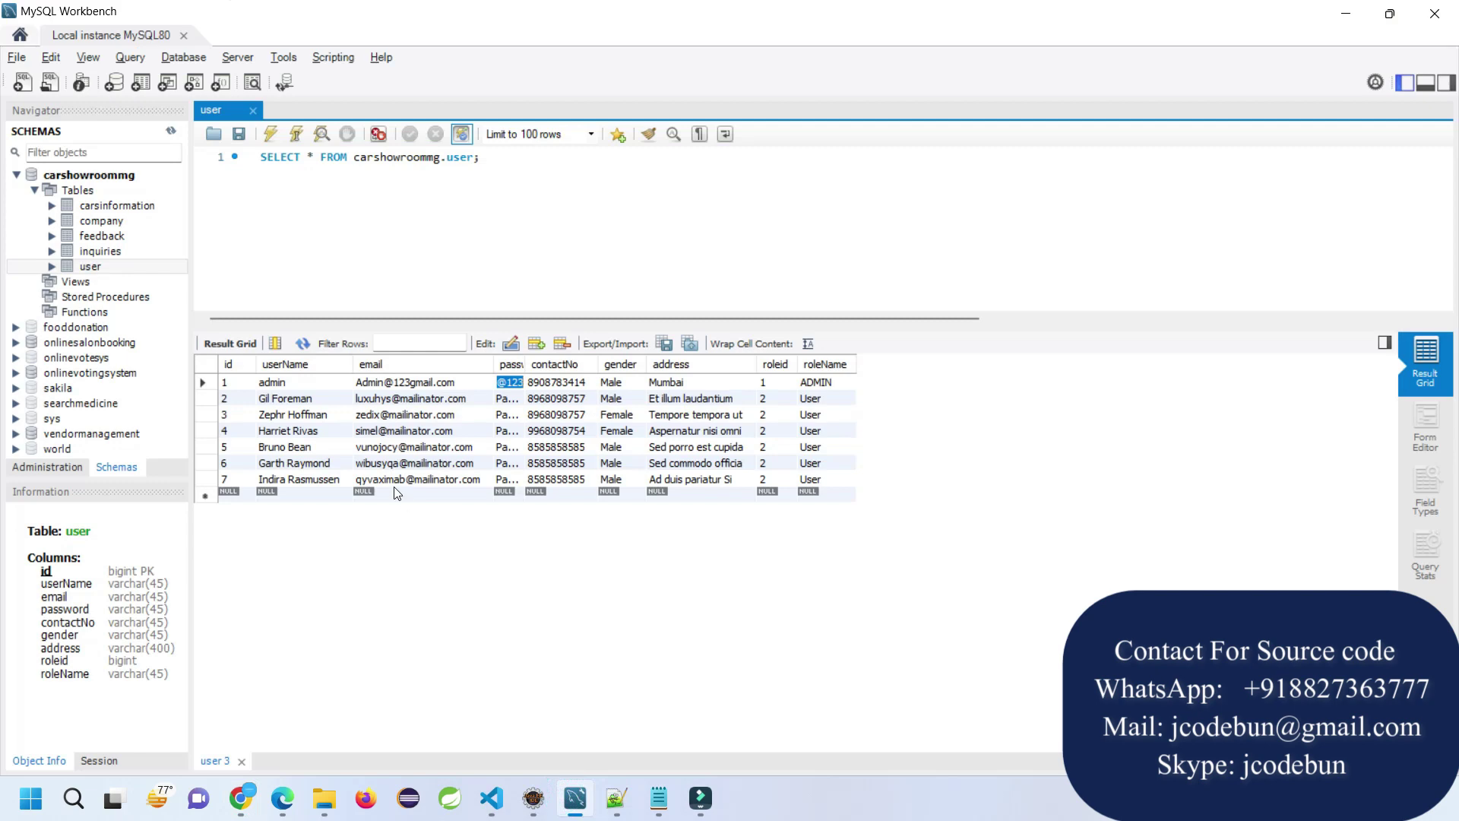
double_click(394, 484)
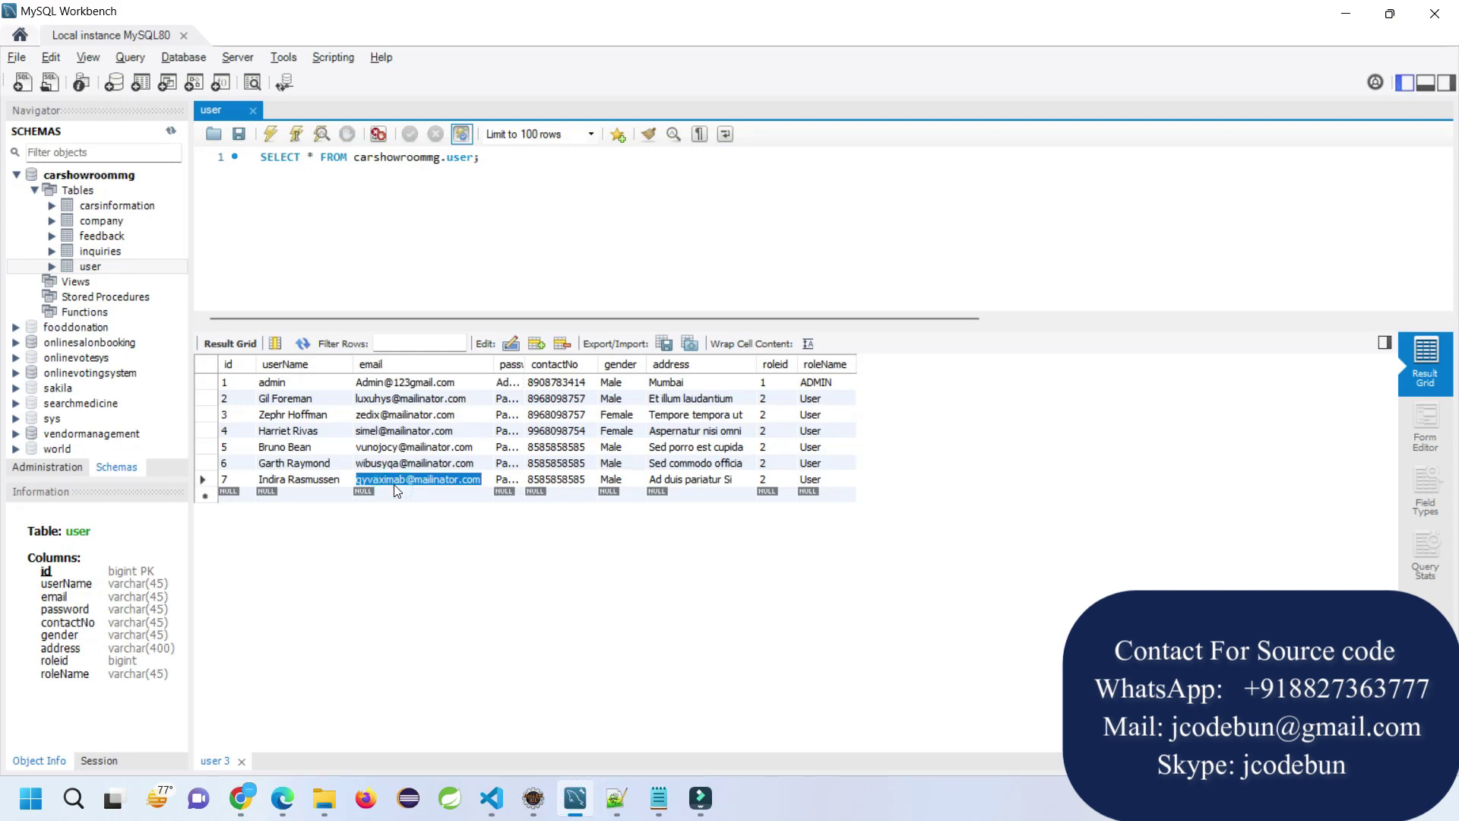
key(ctrl+c)
key(alt+Tab)
triple_click(748, 385)
key(ctrl+v)
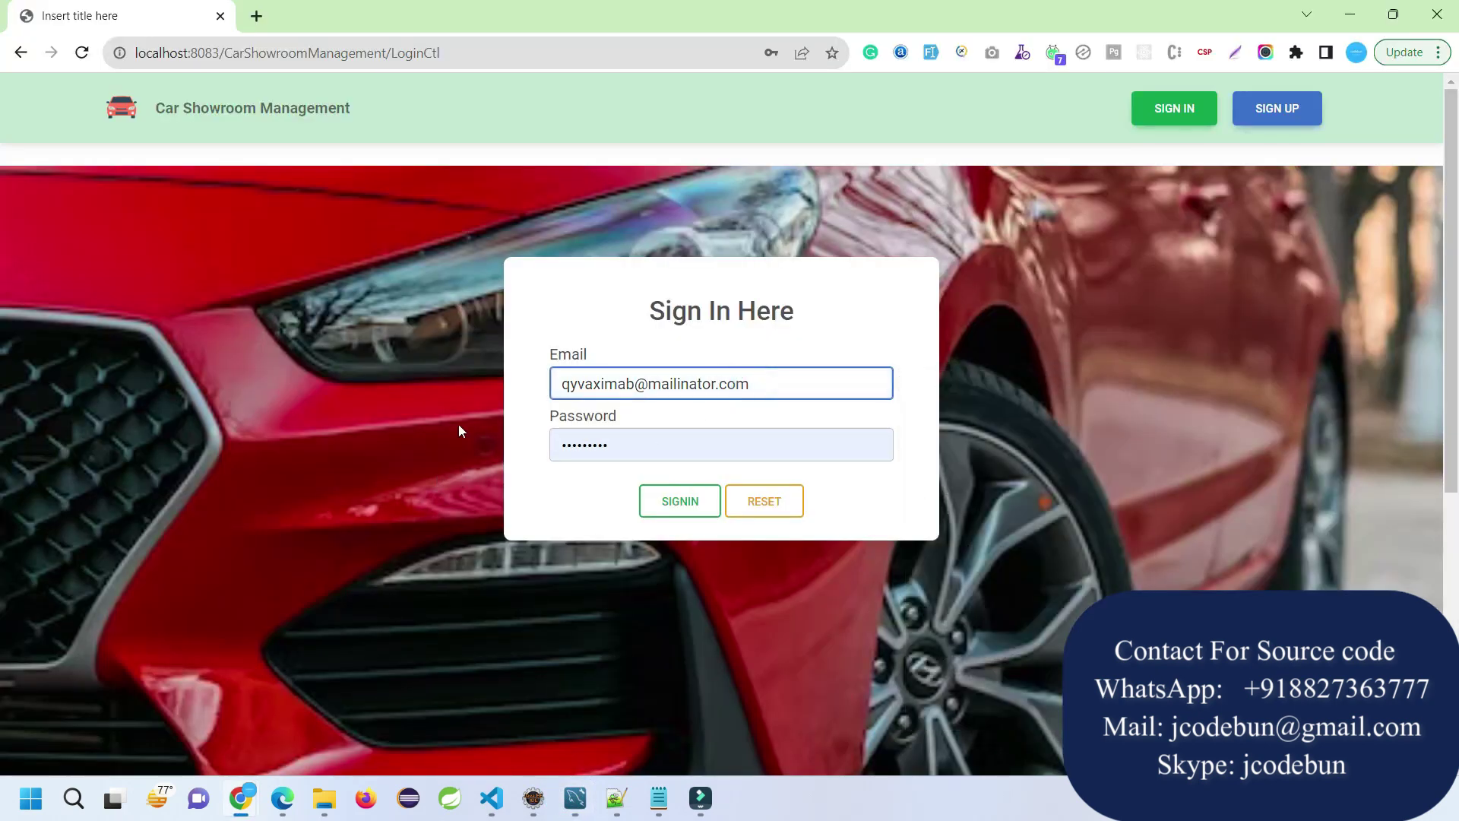
- Paste that customer's password from Workbench into the login form and sign in, saving the password
key(alt+Tab)
double_click(504, 480)
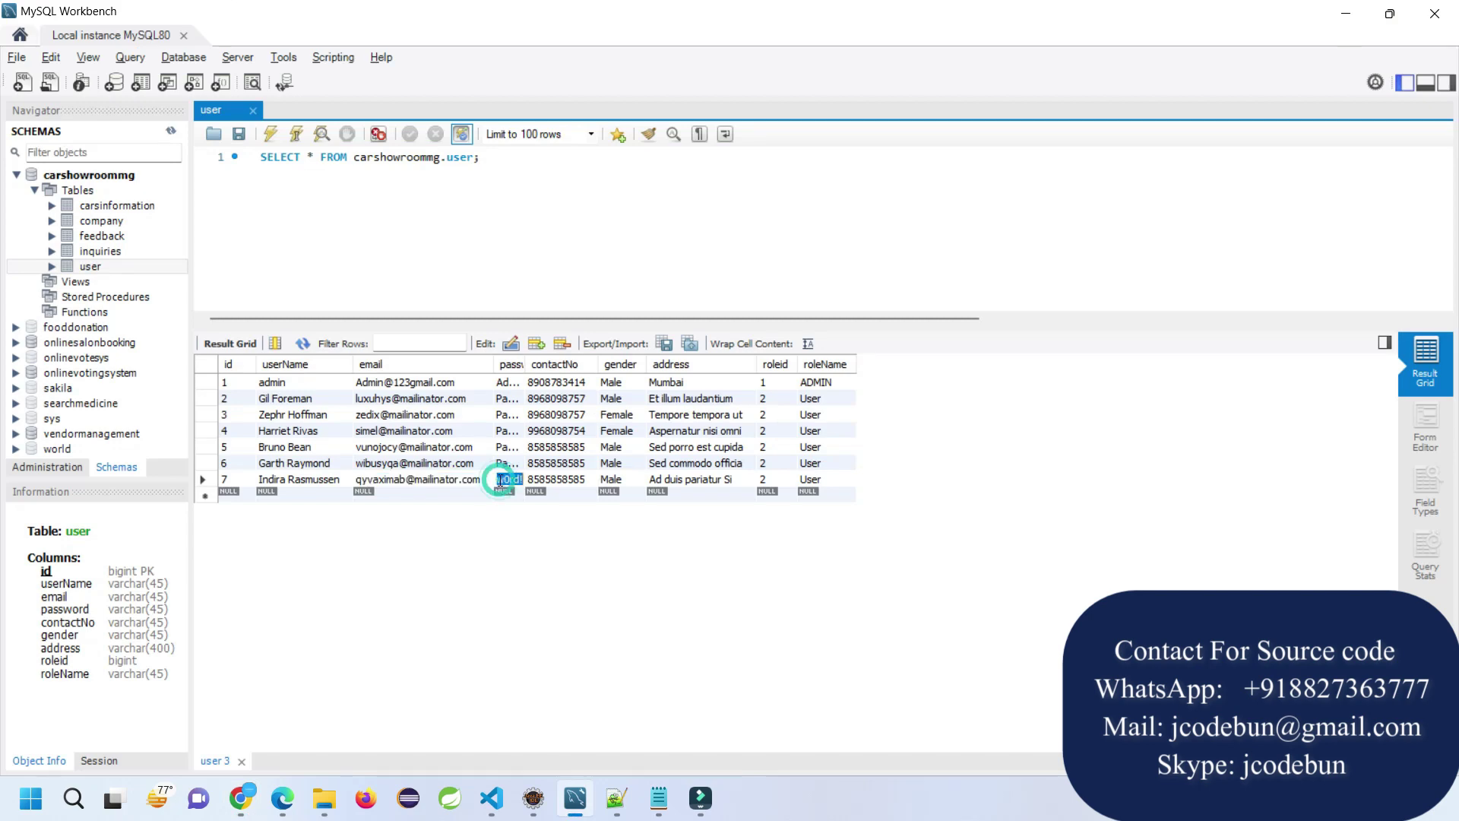
key(ctrl+c)
key(alt+Tab)
triple_click(629, 451)
key(ctrl+v)
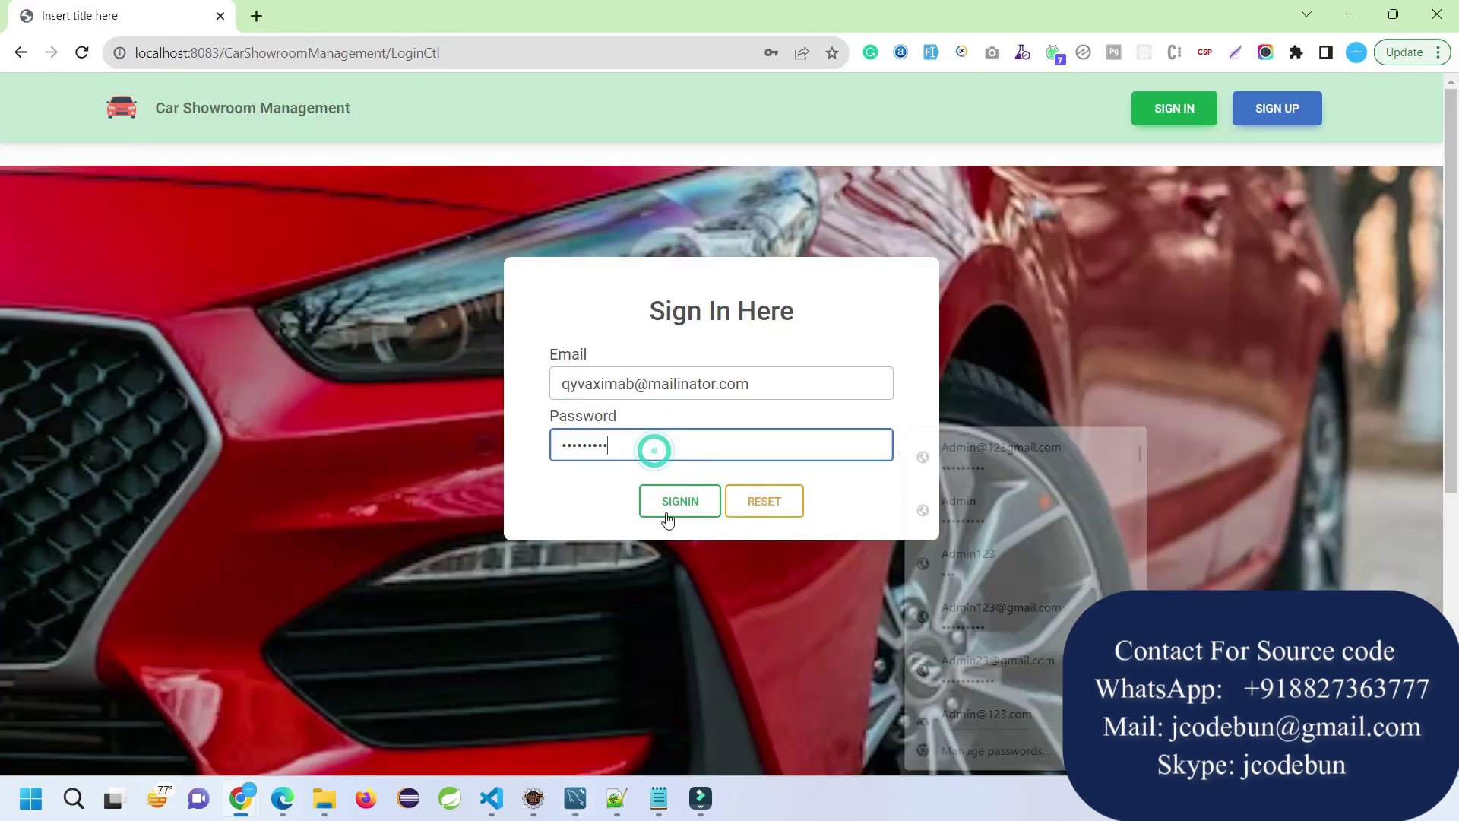
click(668, 503)
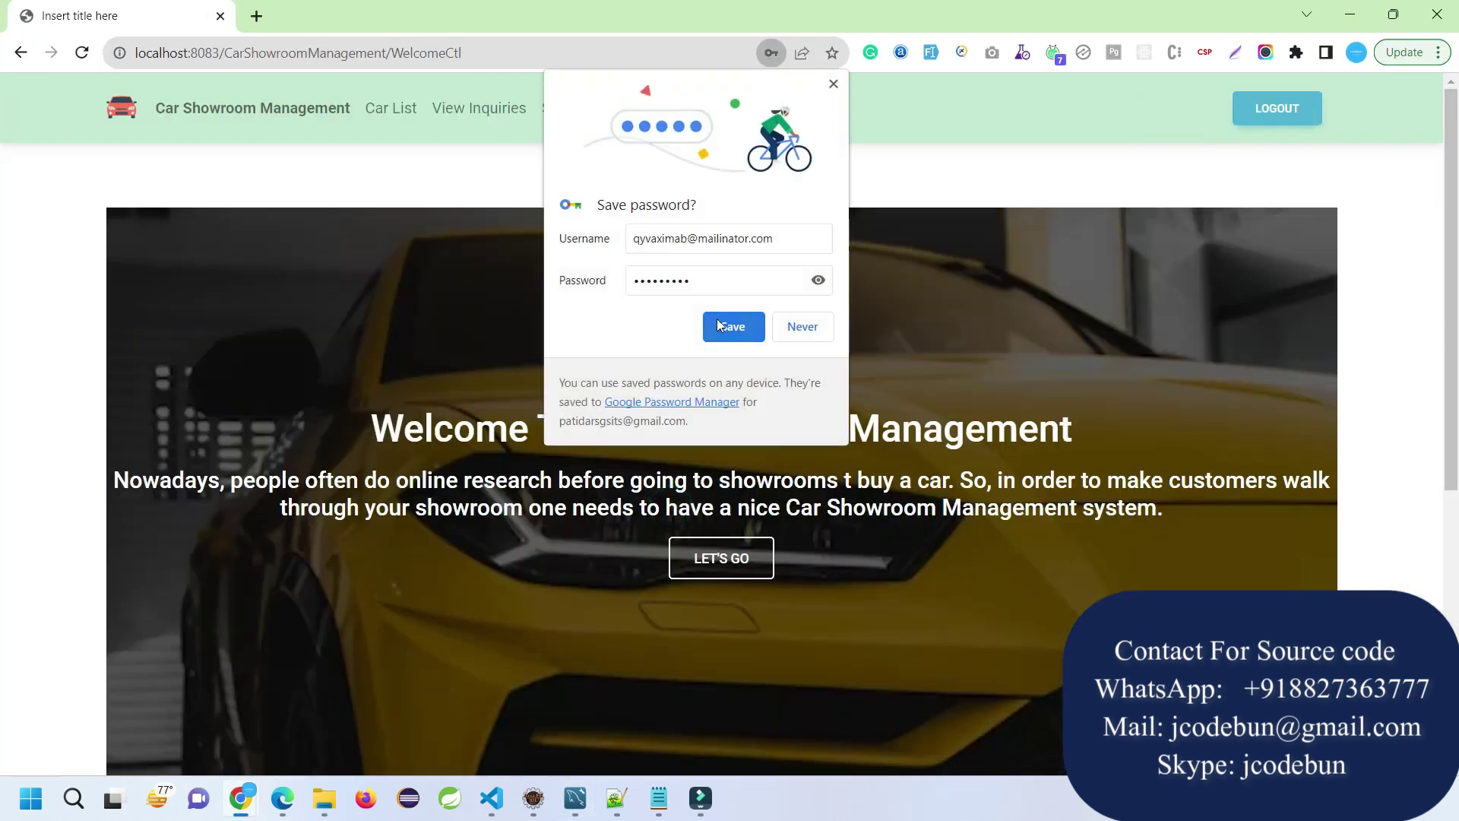
click(720, 325)
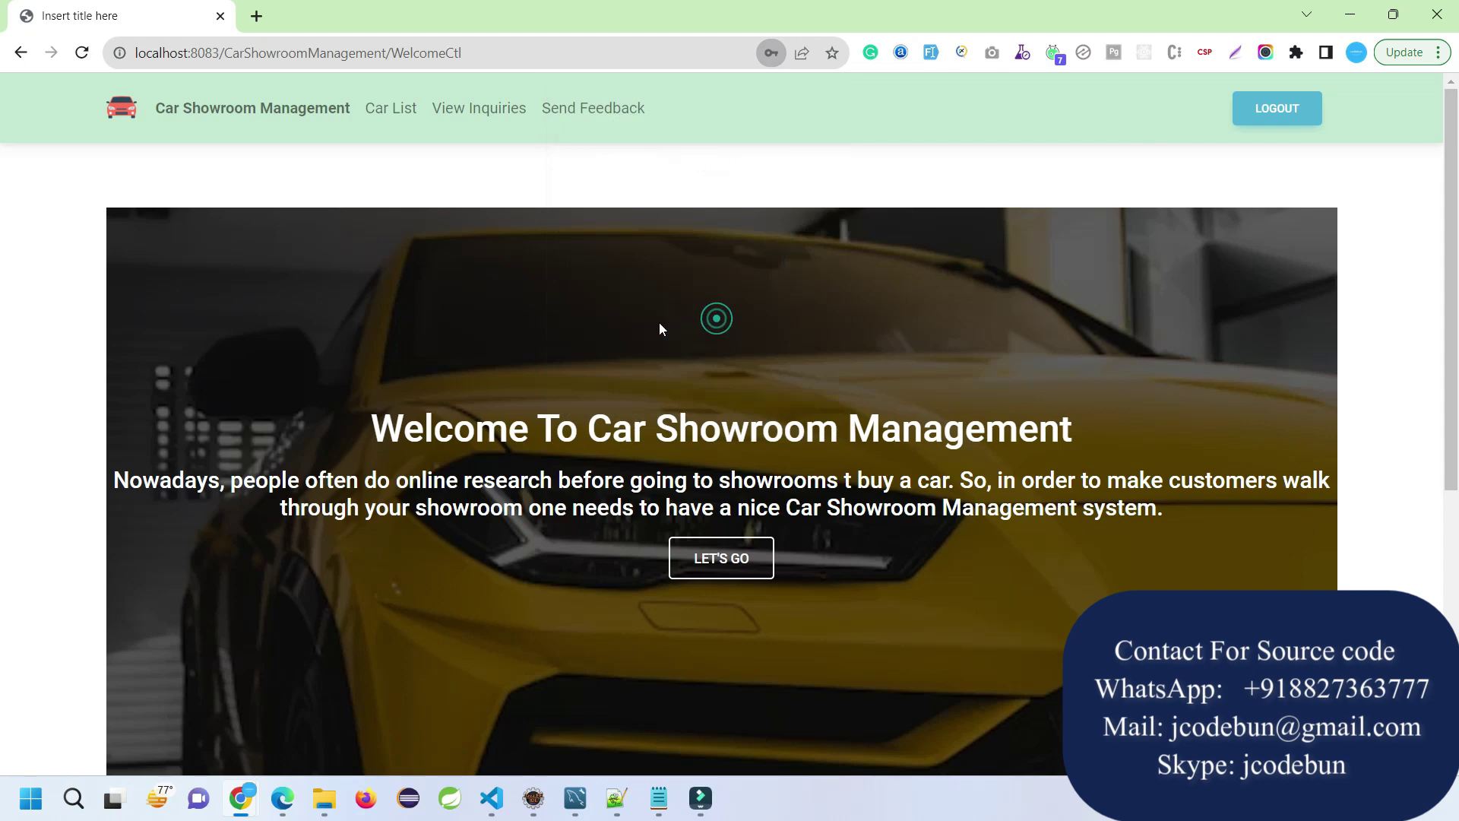
- Browse the car list, inquiries and feedback pages, then filter the cars to the jeep company
click(395, 112)
scroll(508, 417, down, 1)
scroll(478, 194, up, 1)
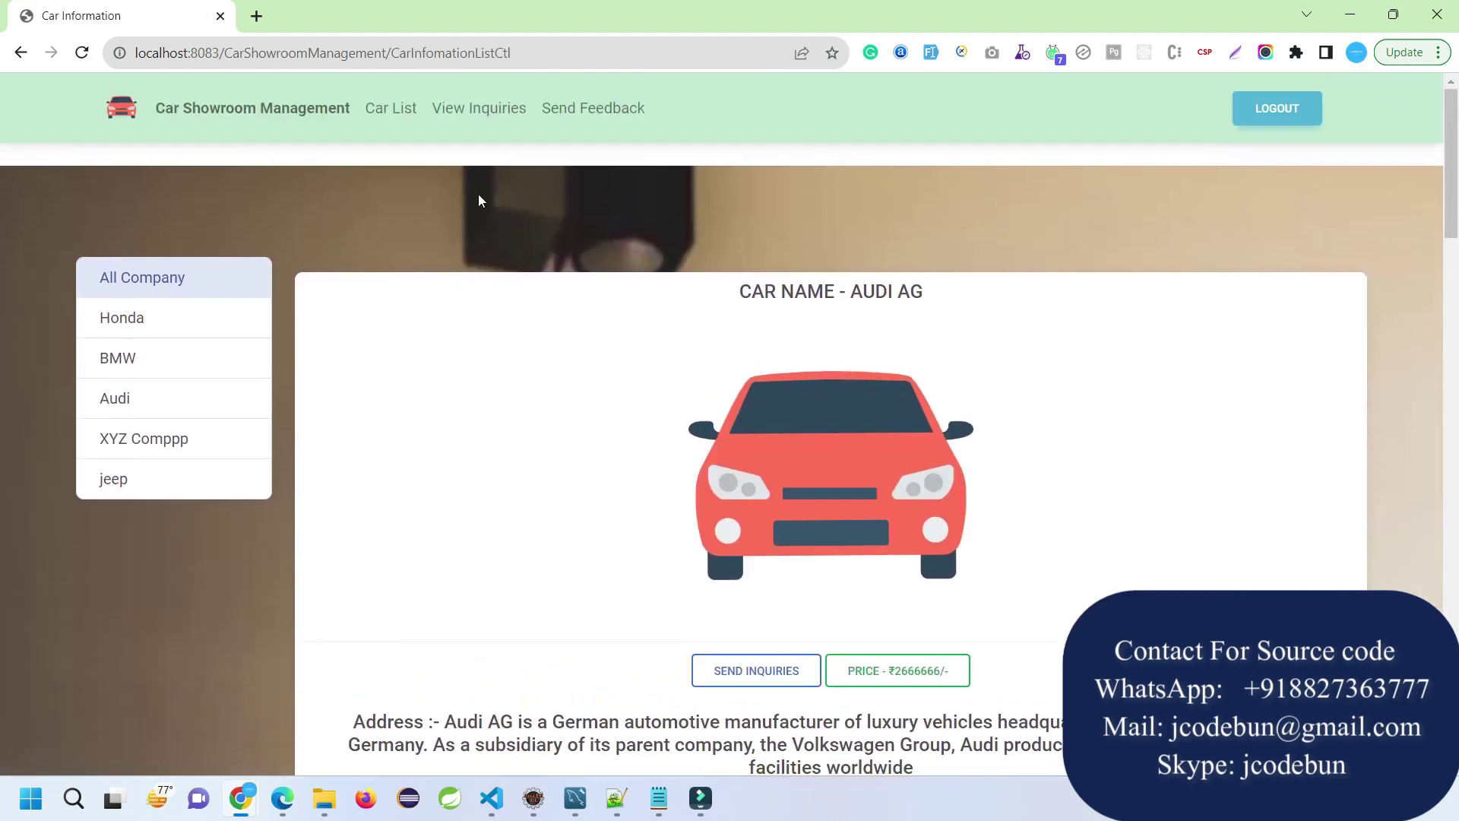
click(482, 128)
click(596, 108)
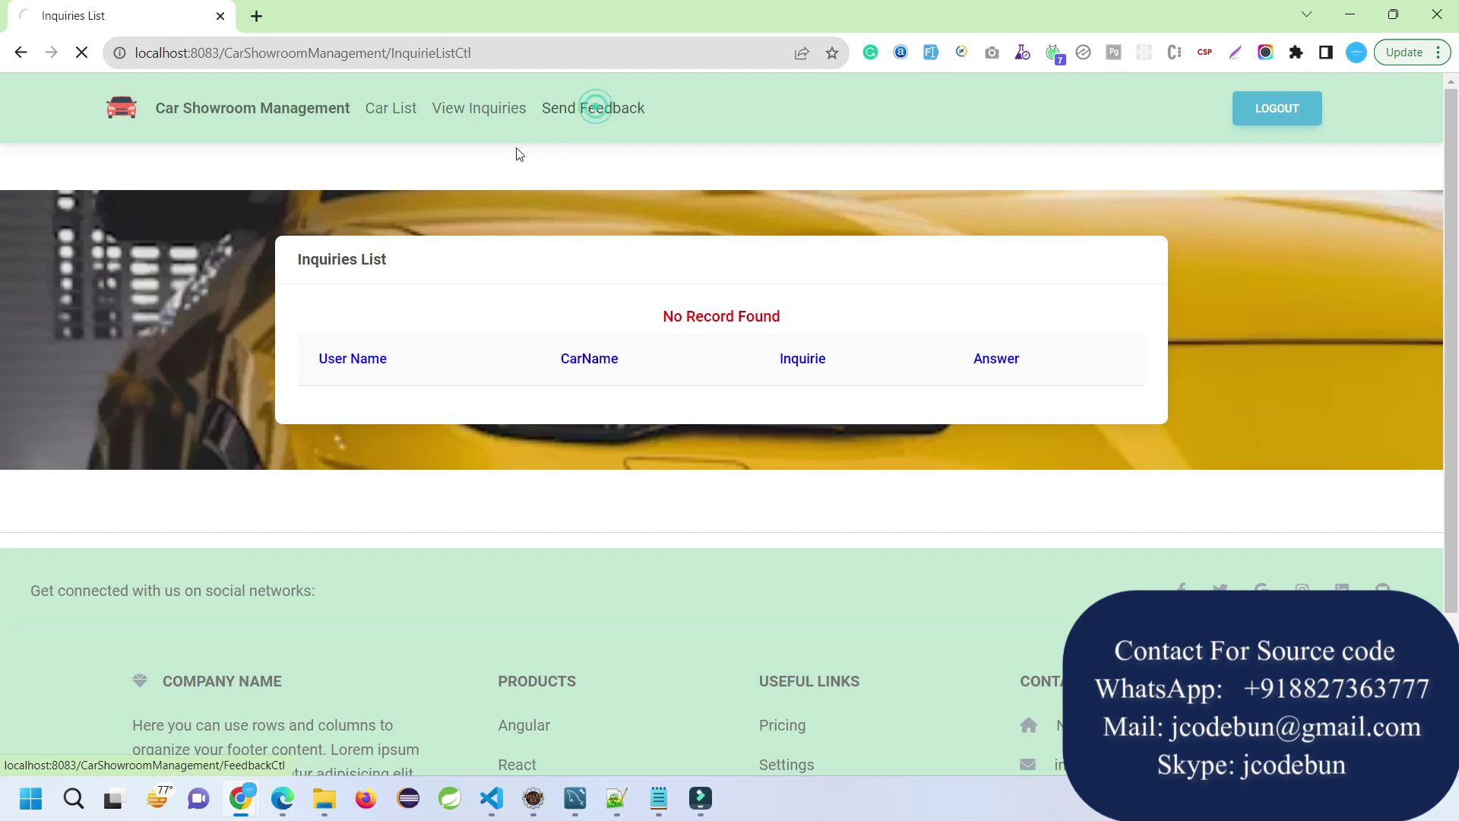
click(395, 112)
scroll(490, 532, down, 4)
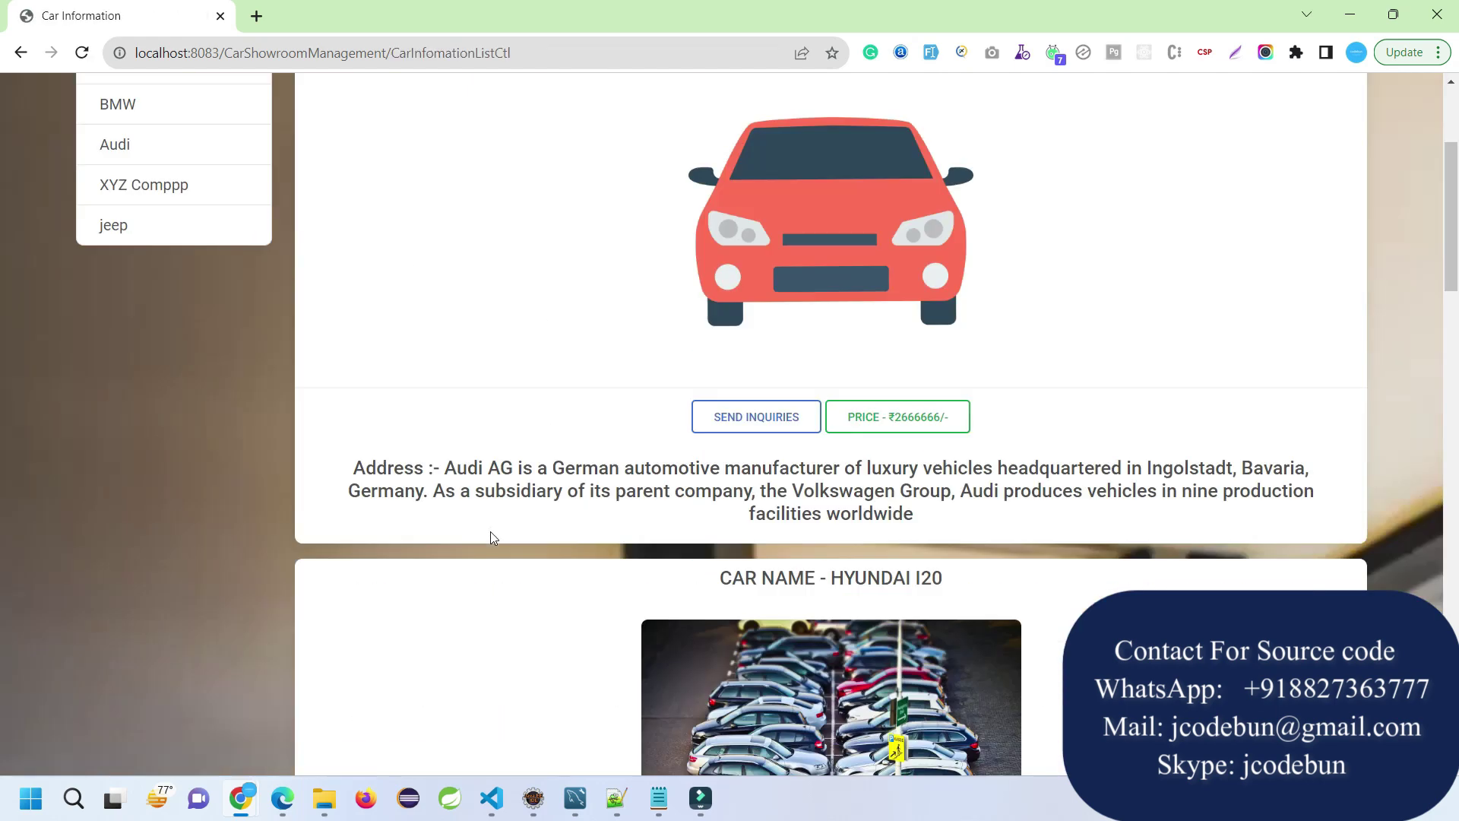
scroll(495, 528, up, 4)
scroll(498, 521, down, 3)
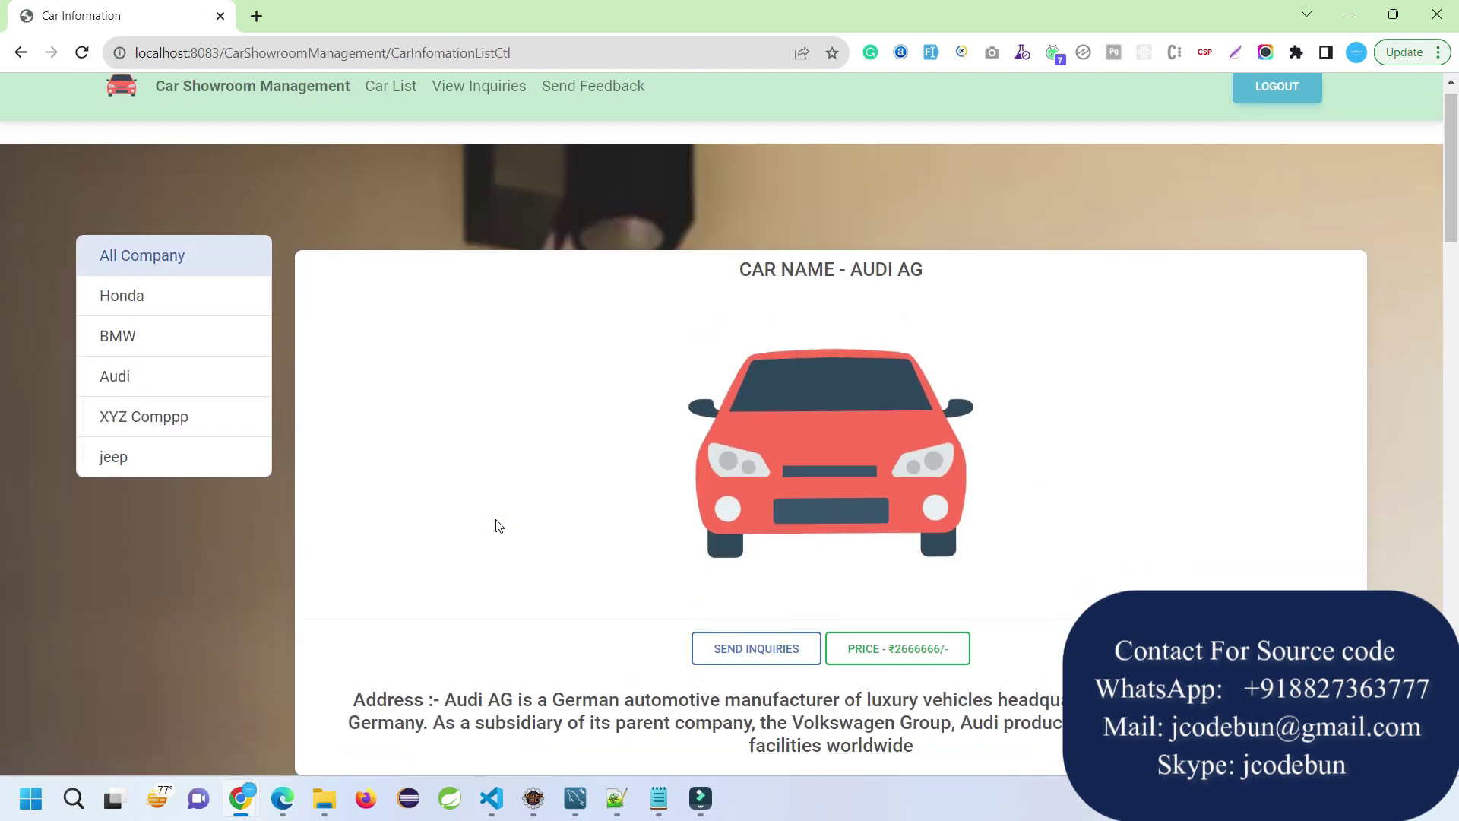
click(136, 300)
scroll(661, 490, down, 1)
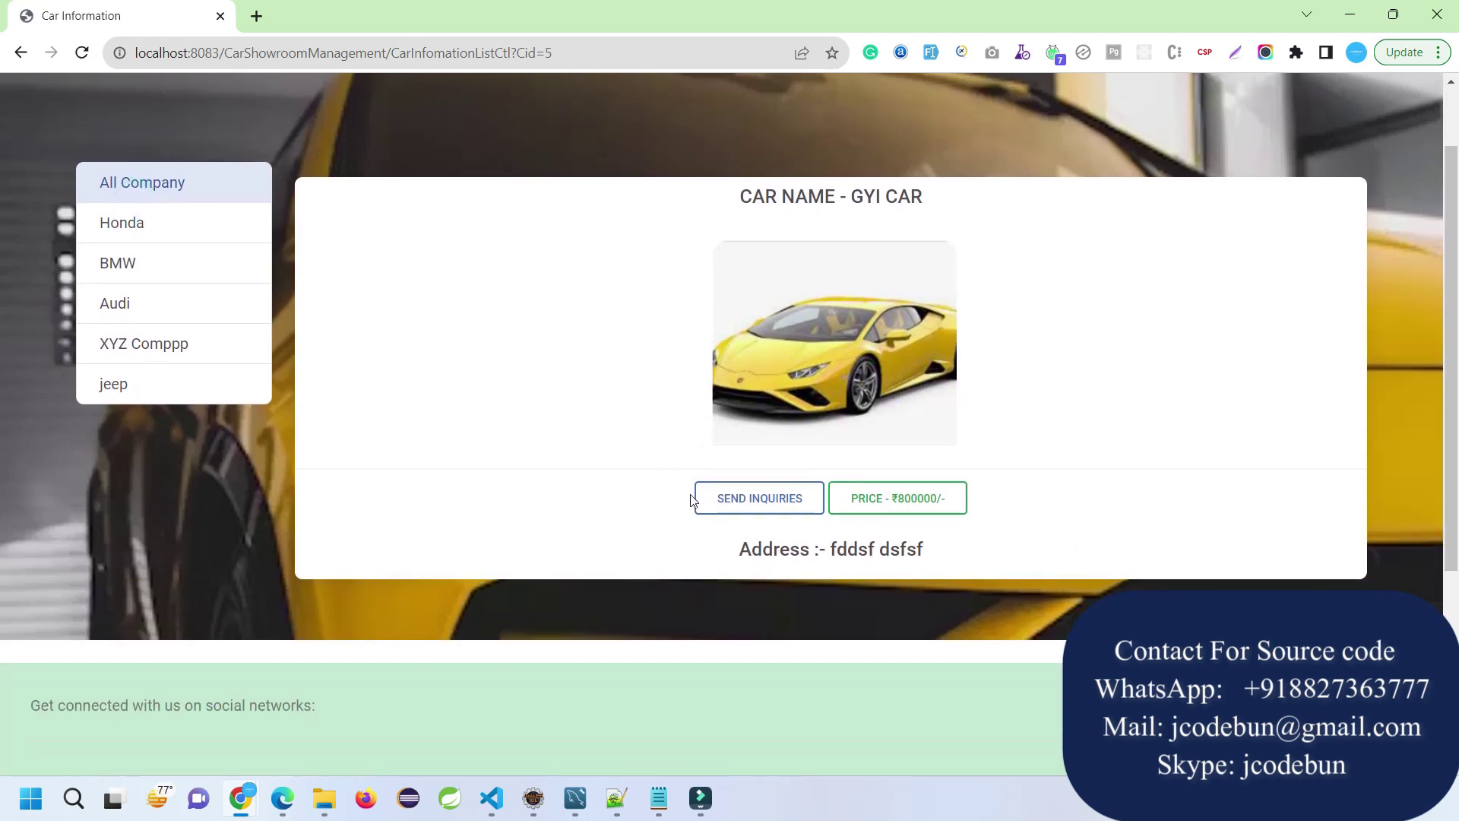
- Send the inquiry 'Can I have a test' about GYI CAR and check it is listed unanswered
click(752, 498)
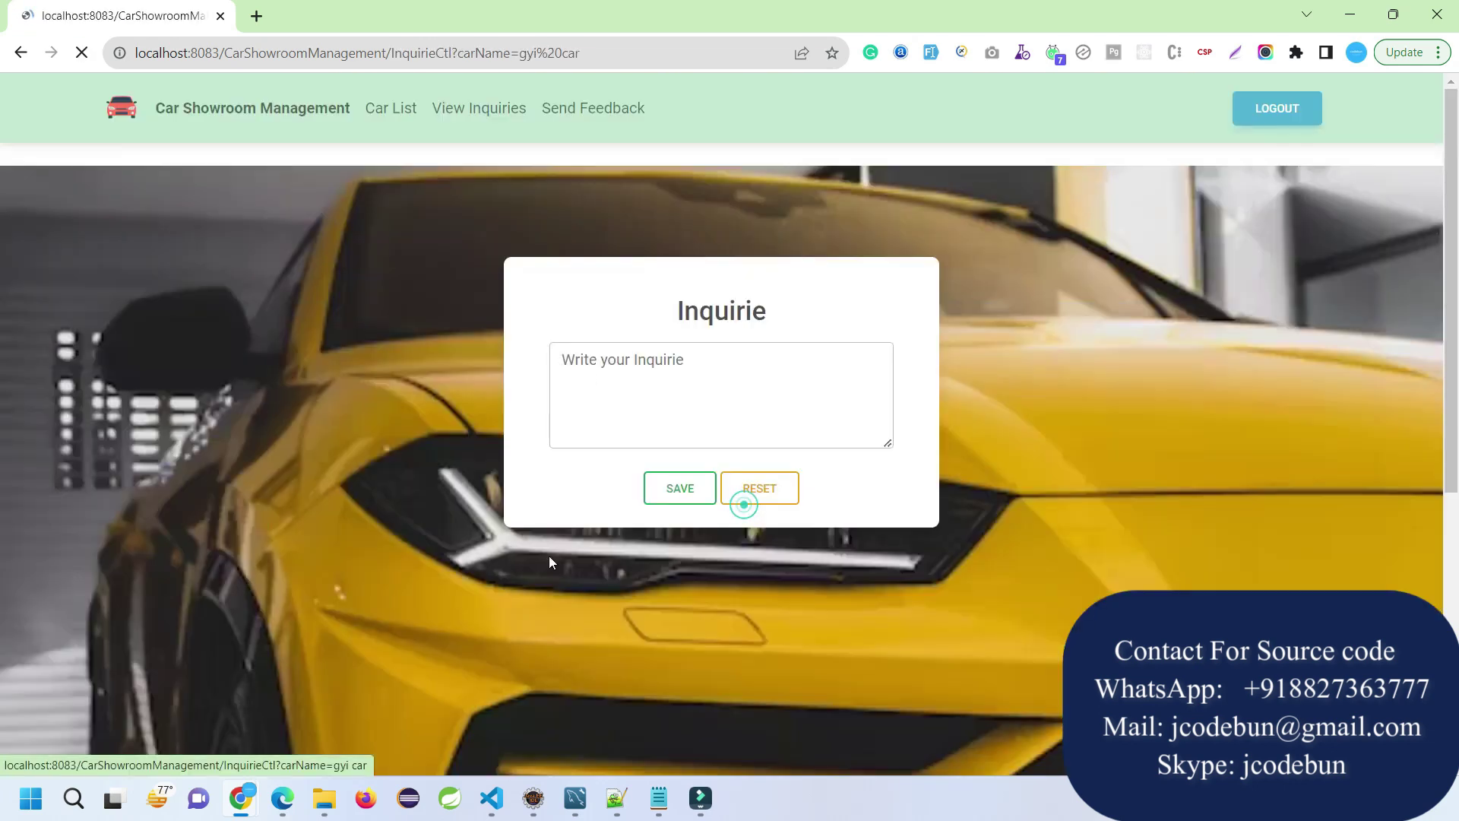
click(578, 411)
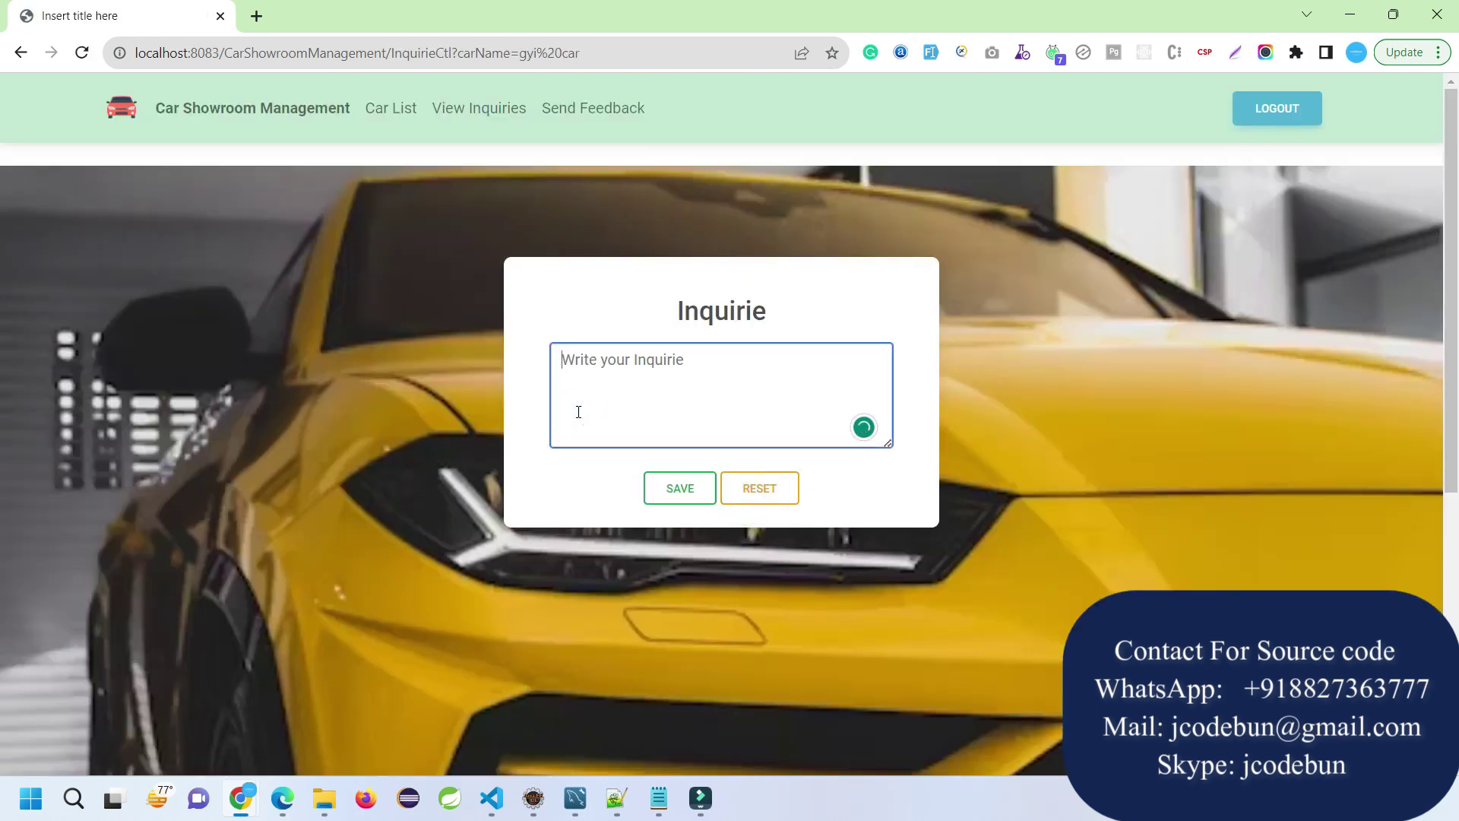
text(W)
key(BackSpace)
text(Can I have a test drive?)
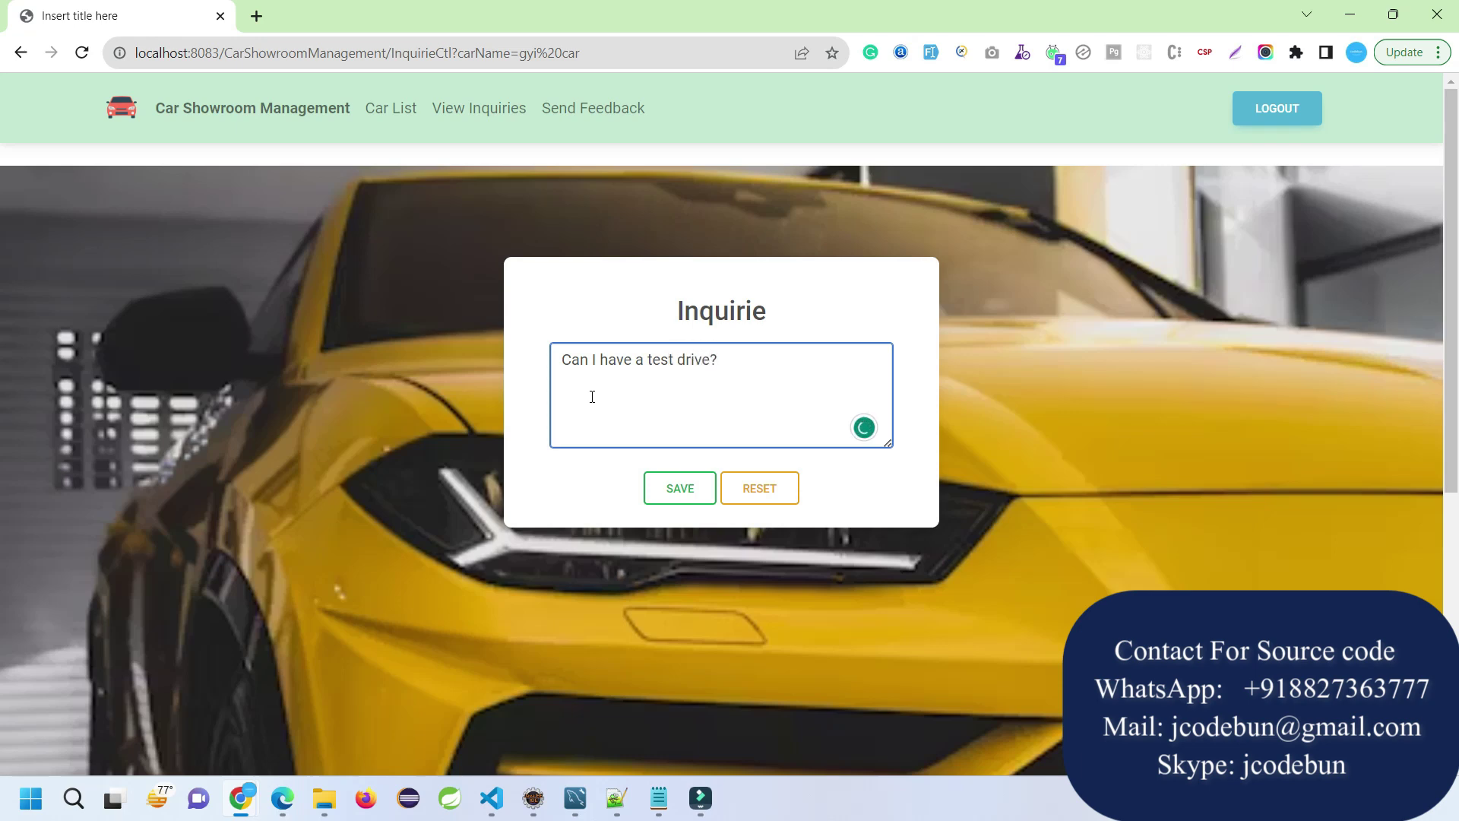
click(670, 503)
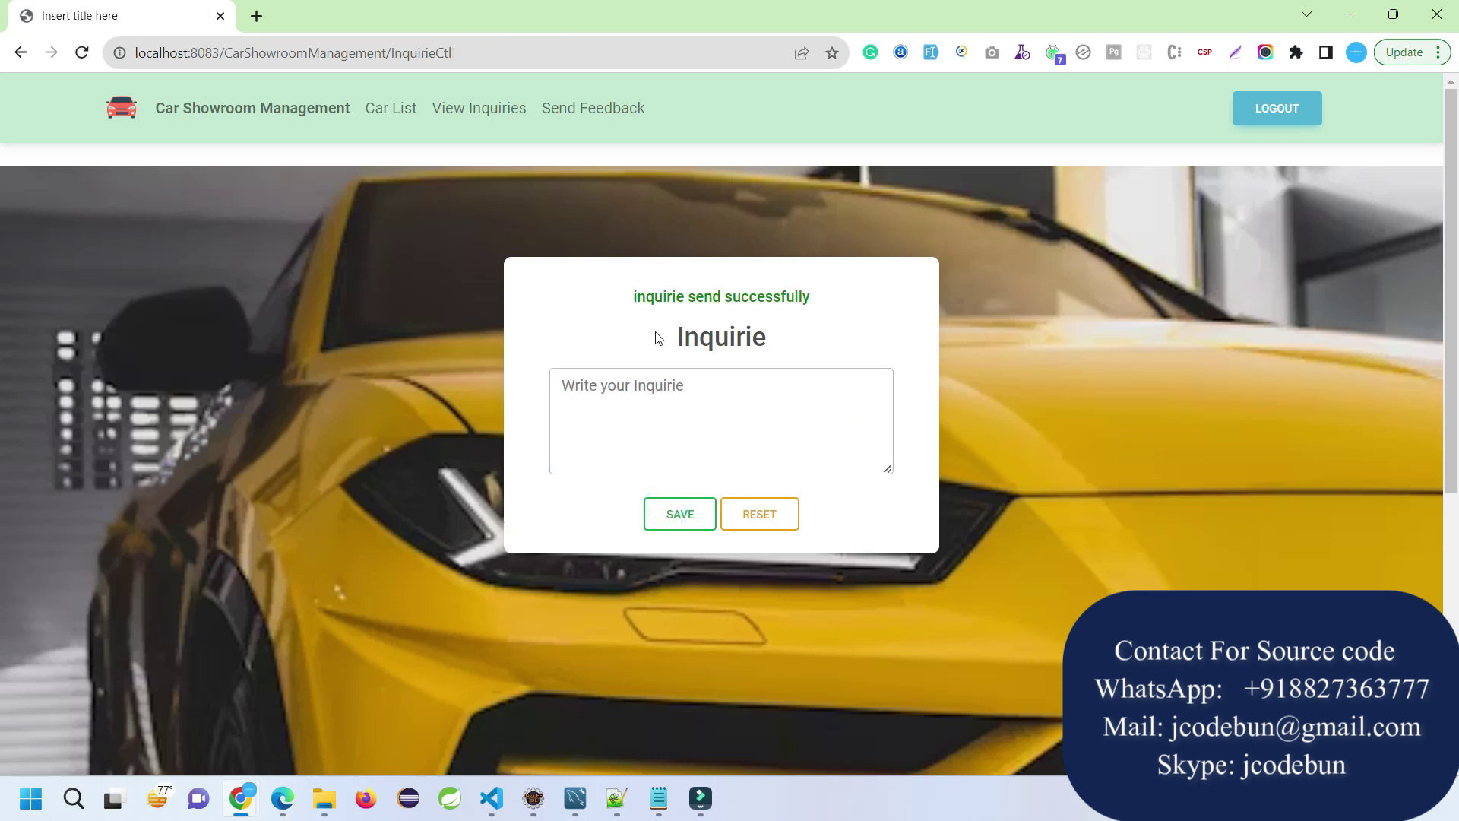
click(480, 110)
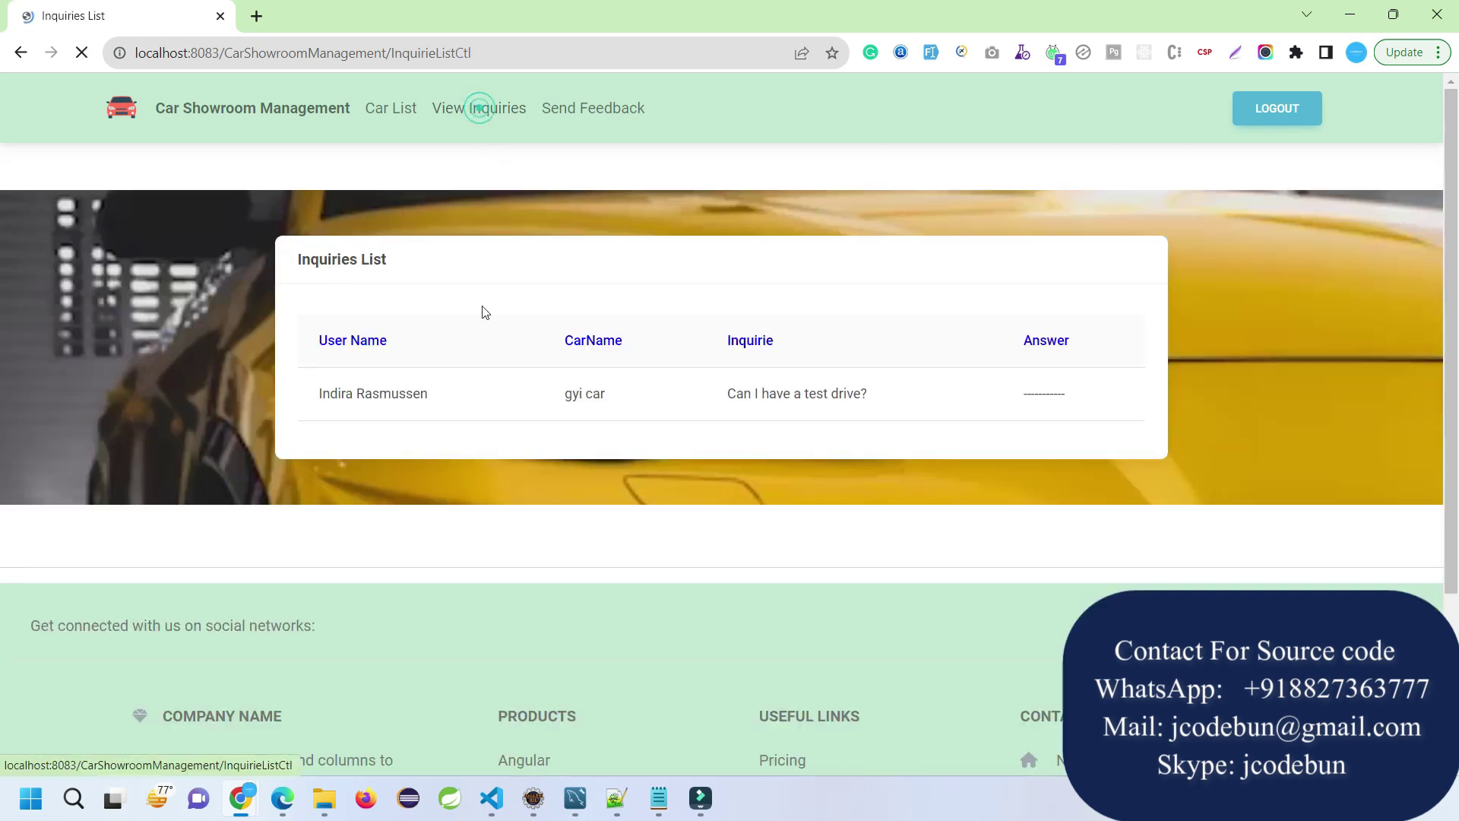
drag(317, 397, 872, 415)
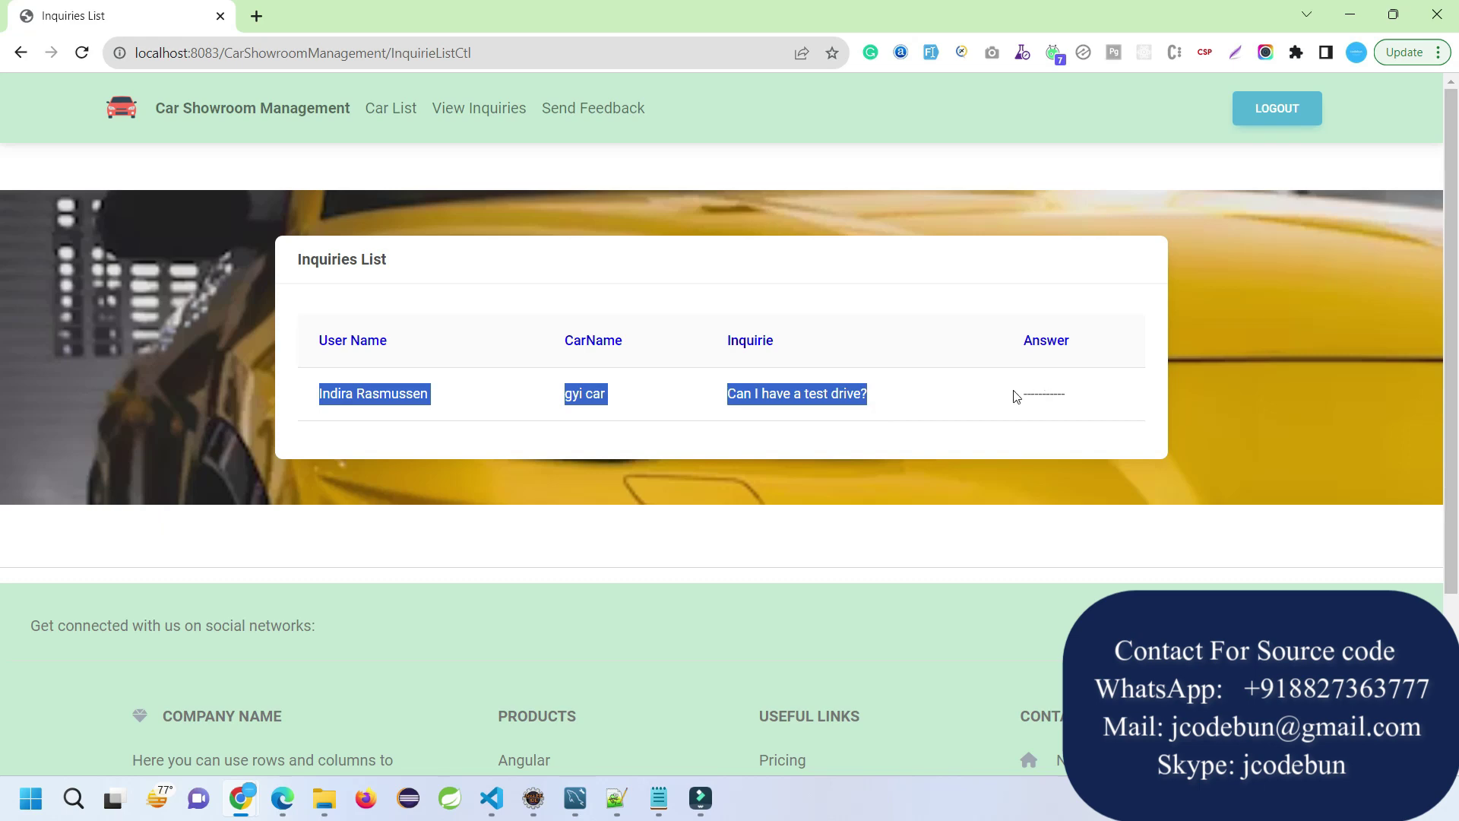
double_click(1042, 393)
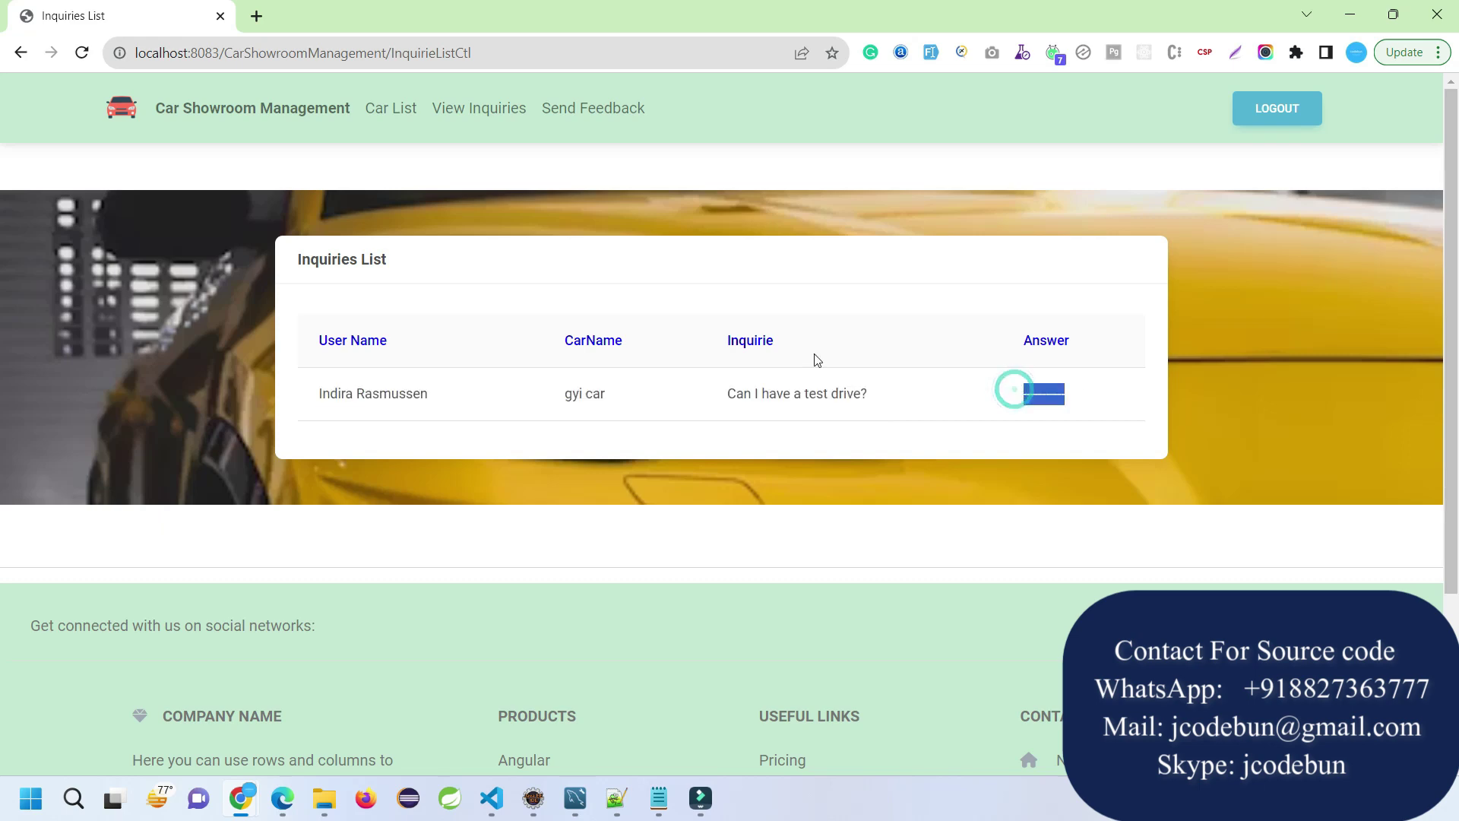
- Submit the feedback 'That was nice' and check the success message
click(617, 107)
click(670, 391)
text(That was nice)
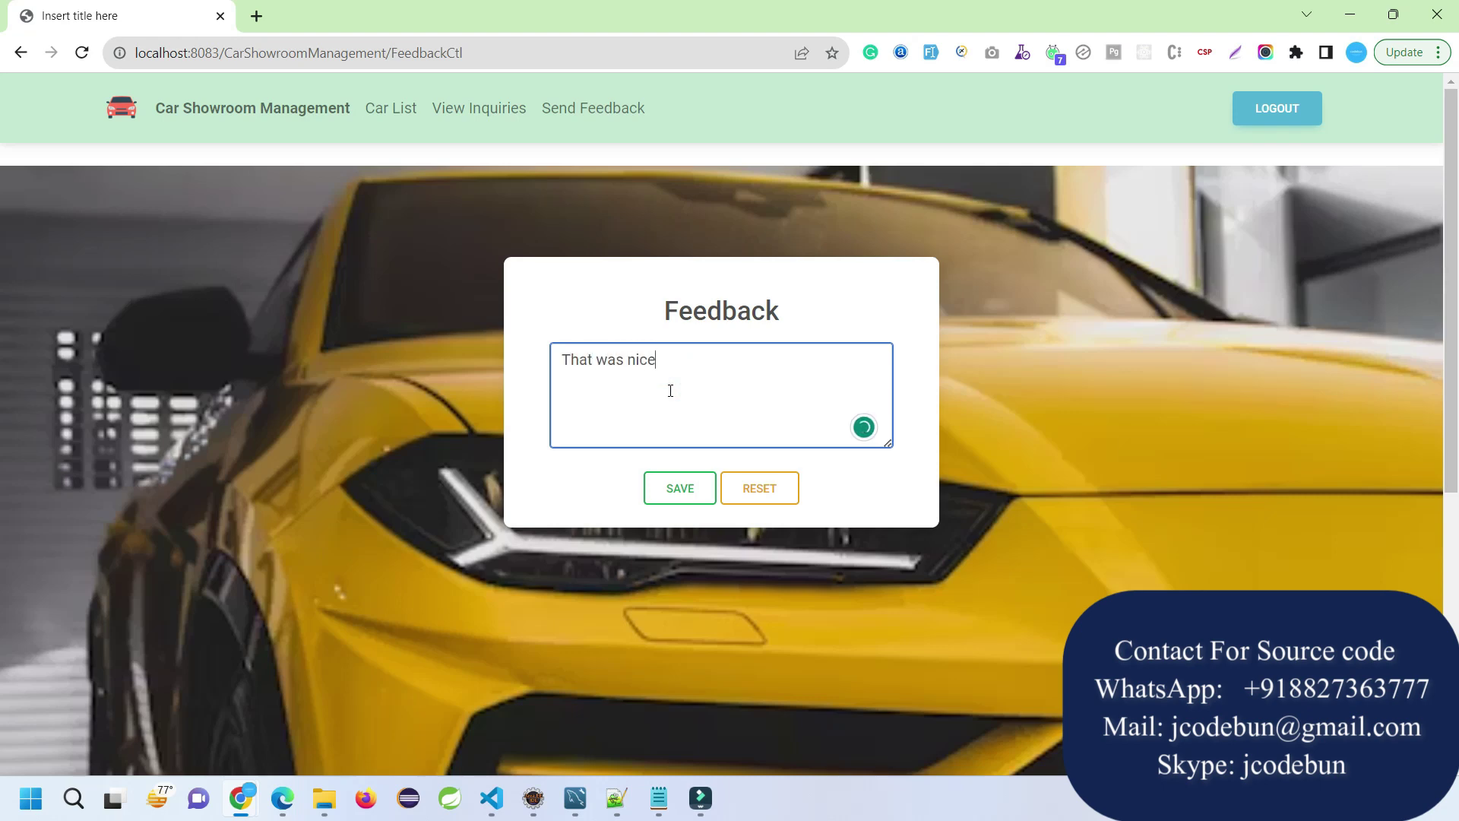
click(667, 486)
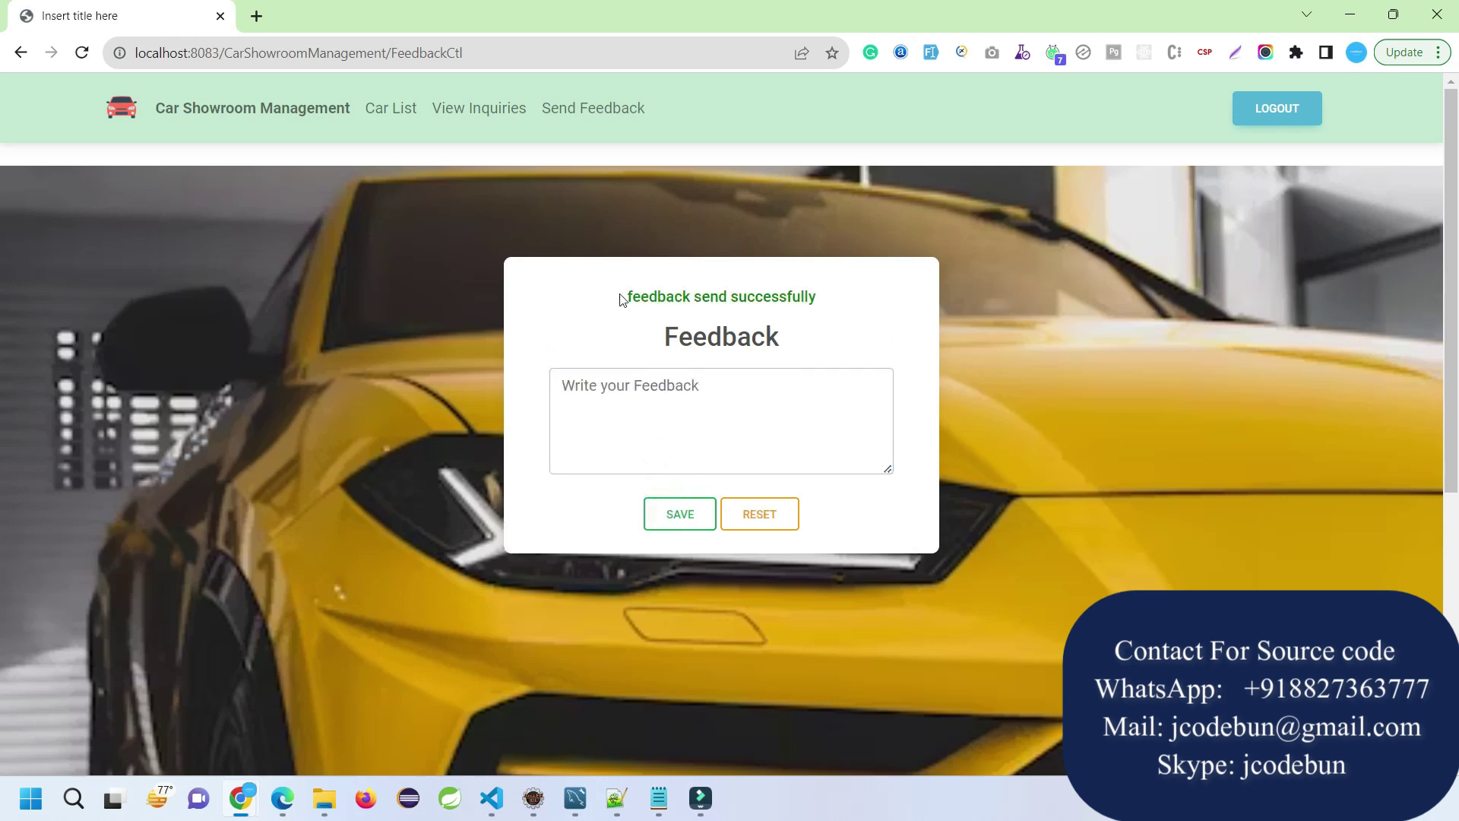
drag(623, 296, 898, 295)
- Log out of the customer account and try signing in with the browser's saved admin login
click(406, 113)
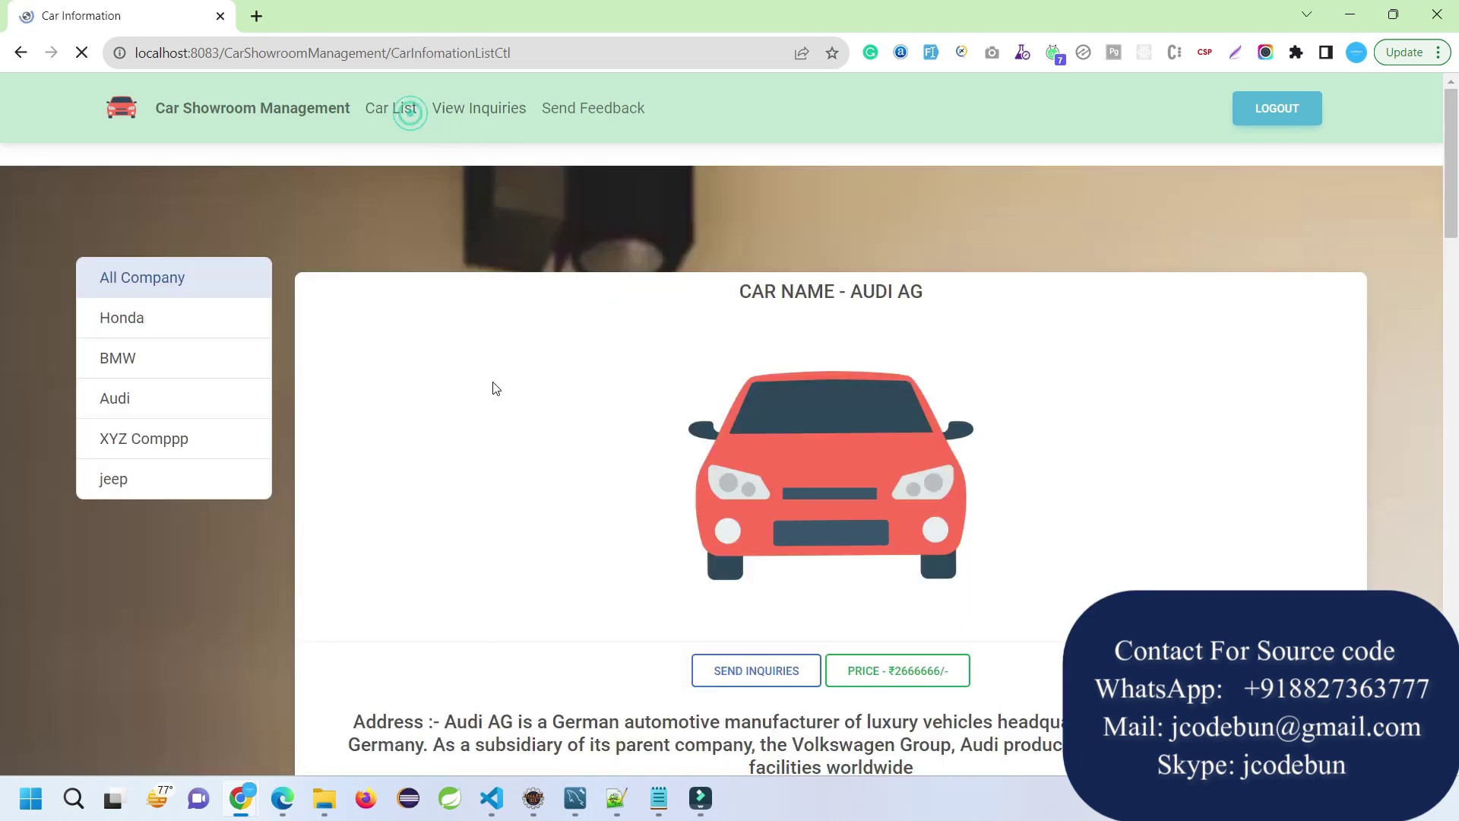
scroll(828, 554, down, 1)
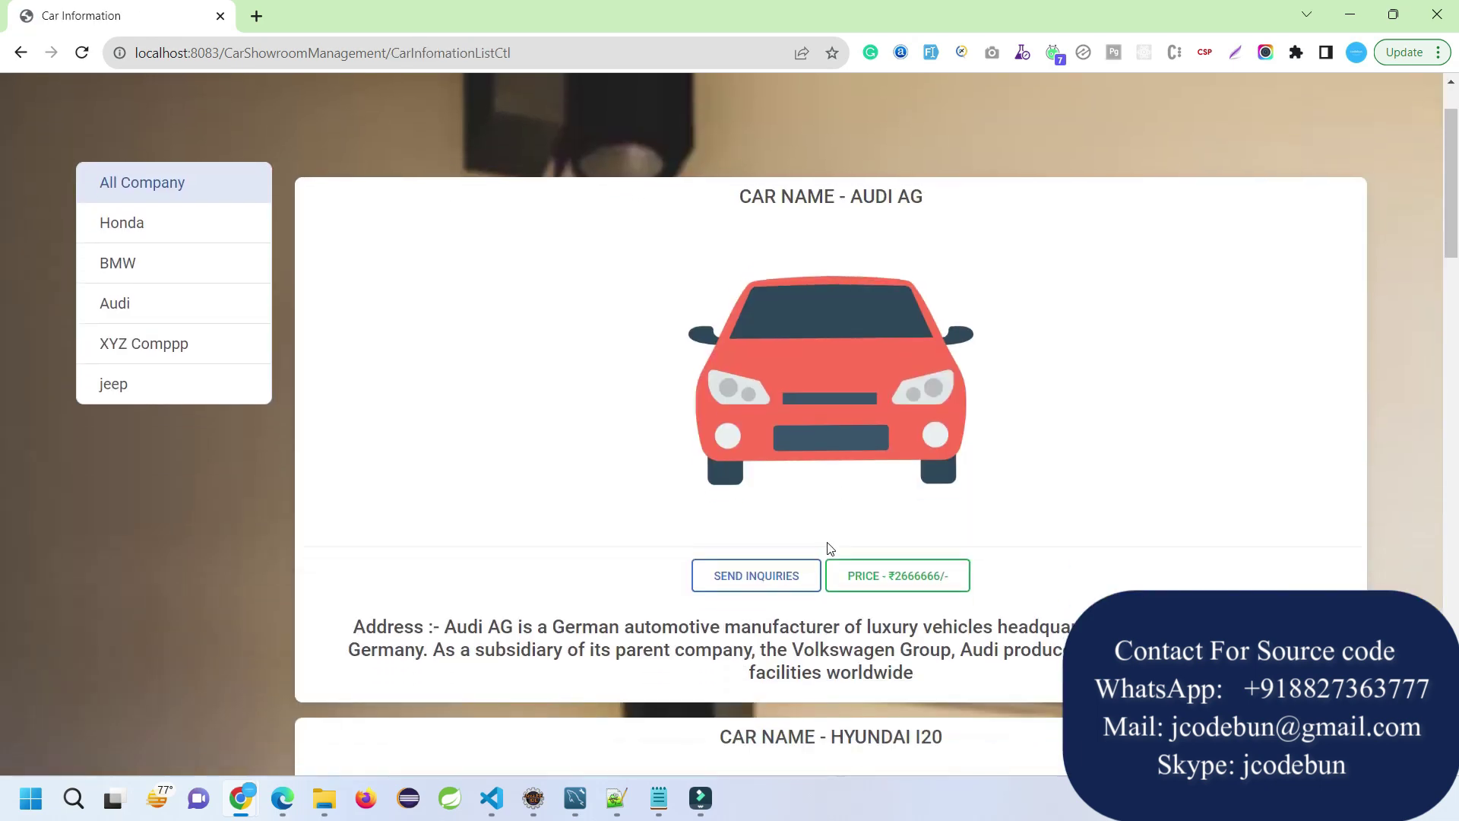
scroll(489, 260, up, 1)
click(1235, 111)
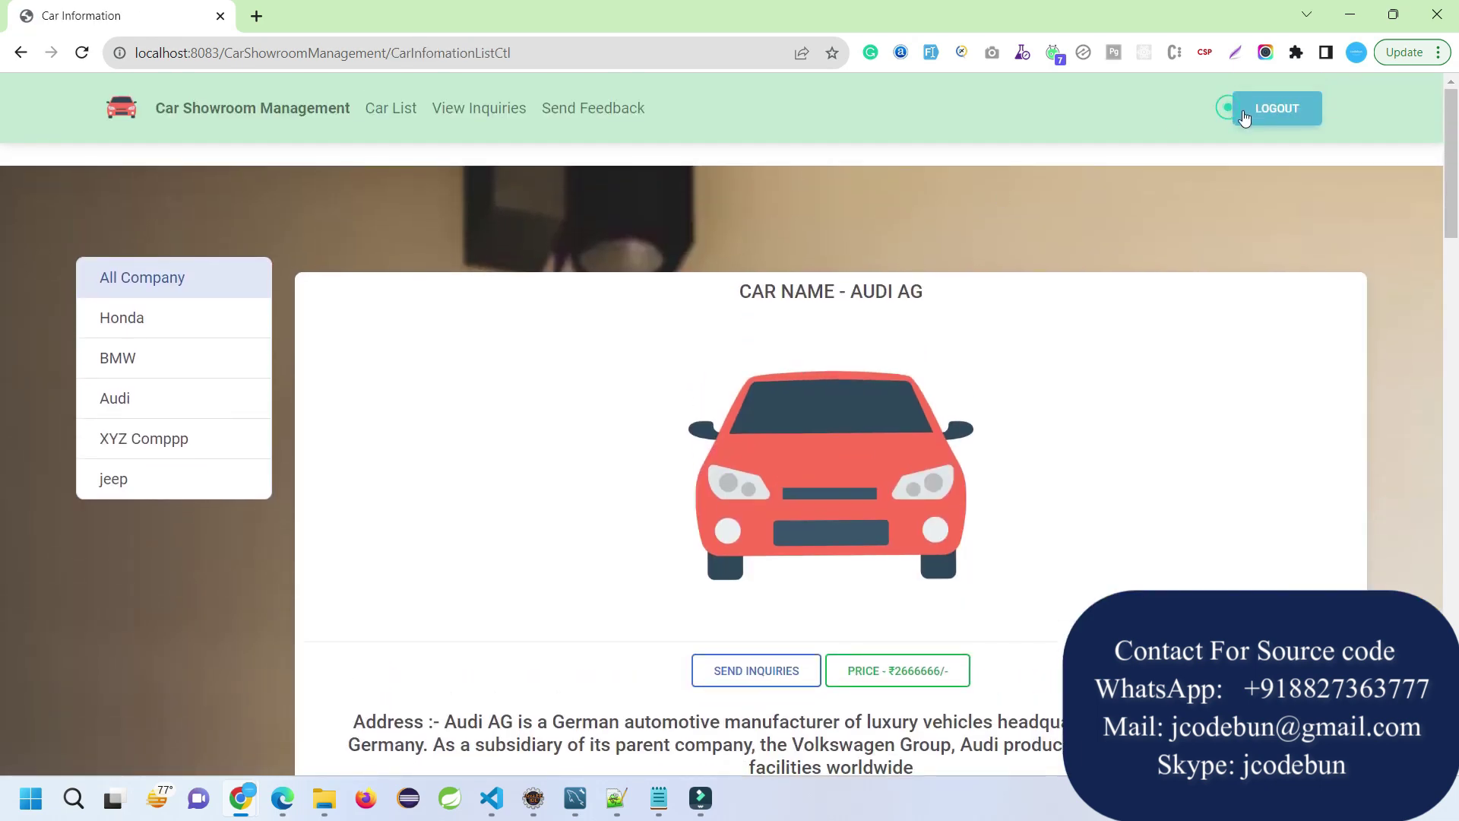
click(769, 414)
text(ail.com)
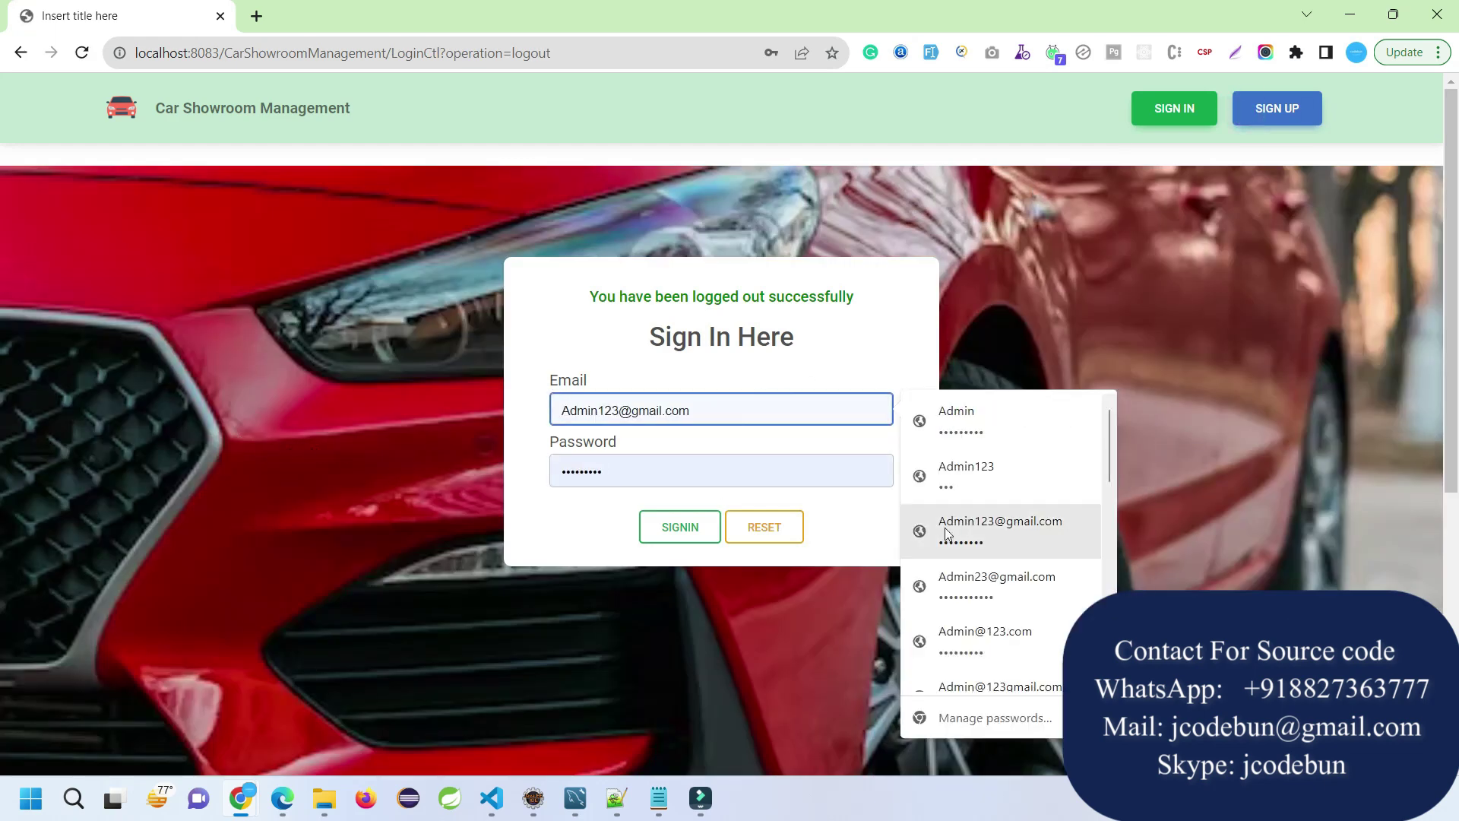
click(988, 530)
click(676, 525)
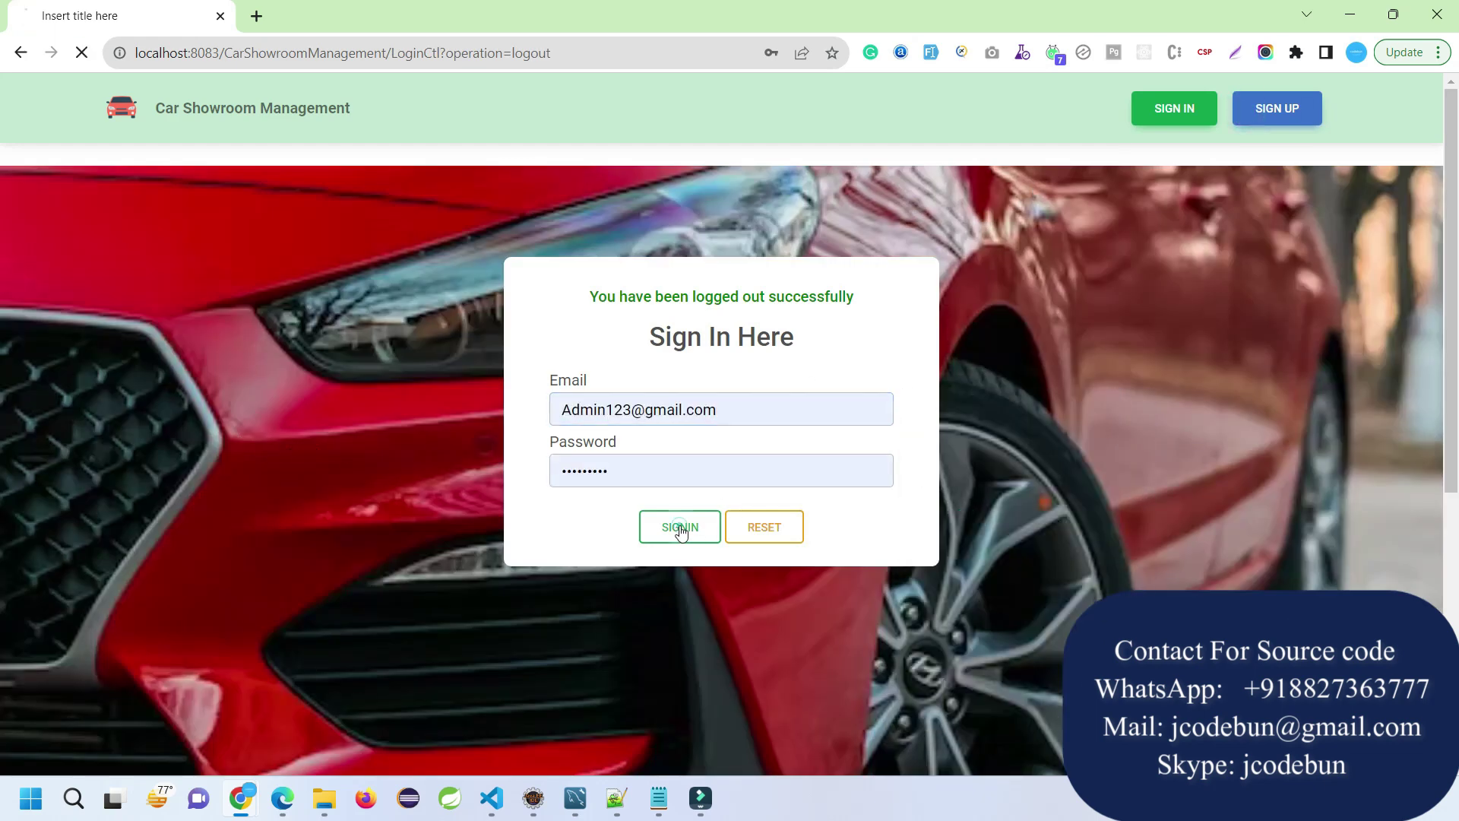
- Copy the admin email and password from the MySQL Workbench user table into the form and sign in
click(575, 796)
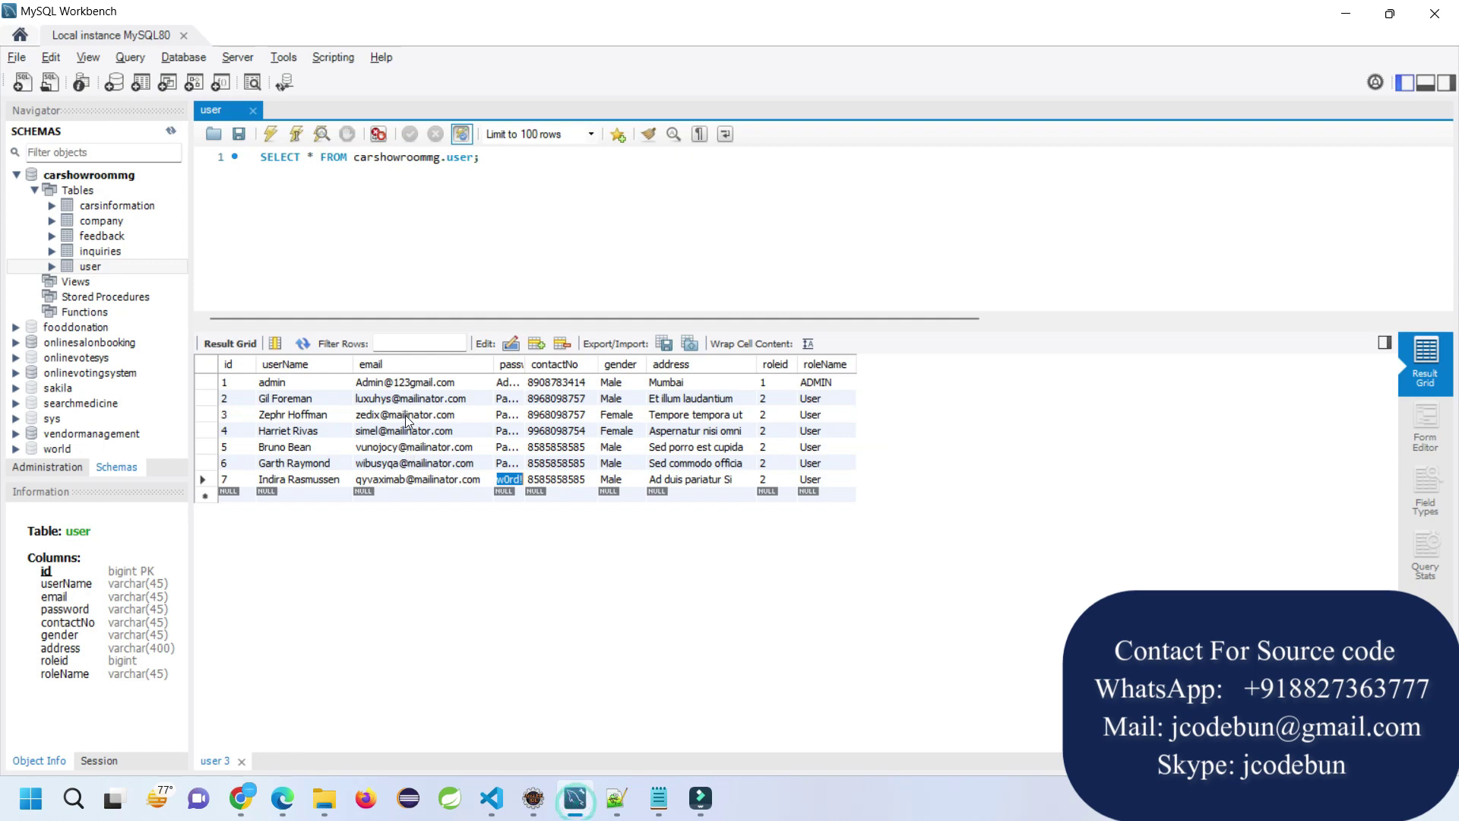
click(413, 383)
key(alt+Tab)
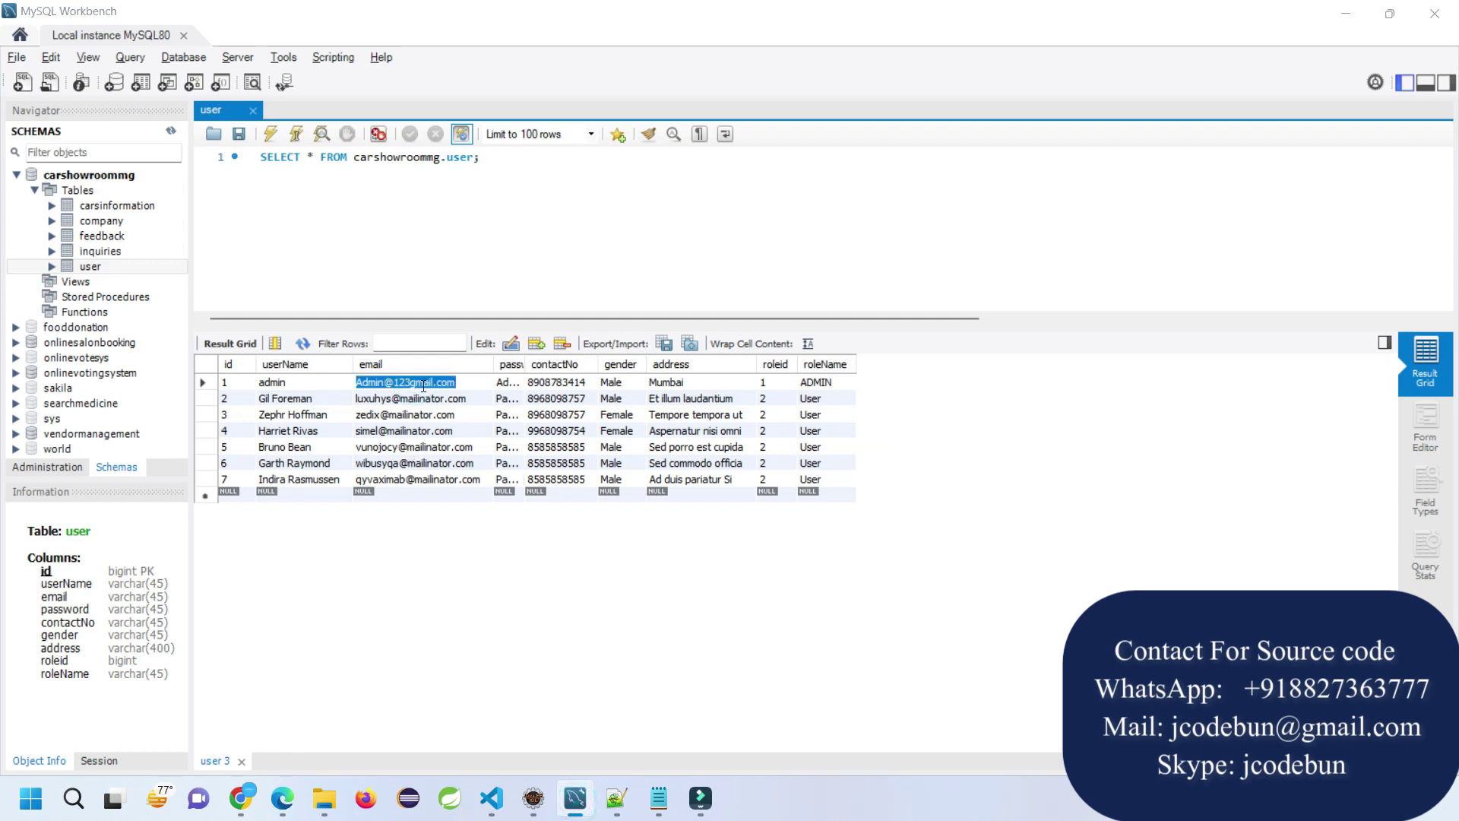
triple_click(757, 392)
key(ctrl+v)
key(alt+Tab)
click(505, 386)
key(alt+Tab)
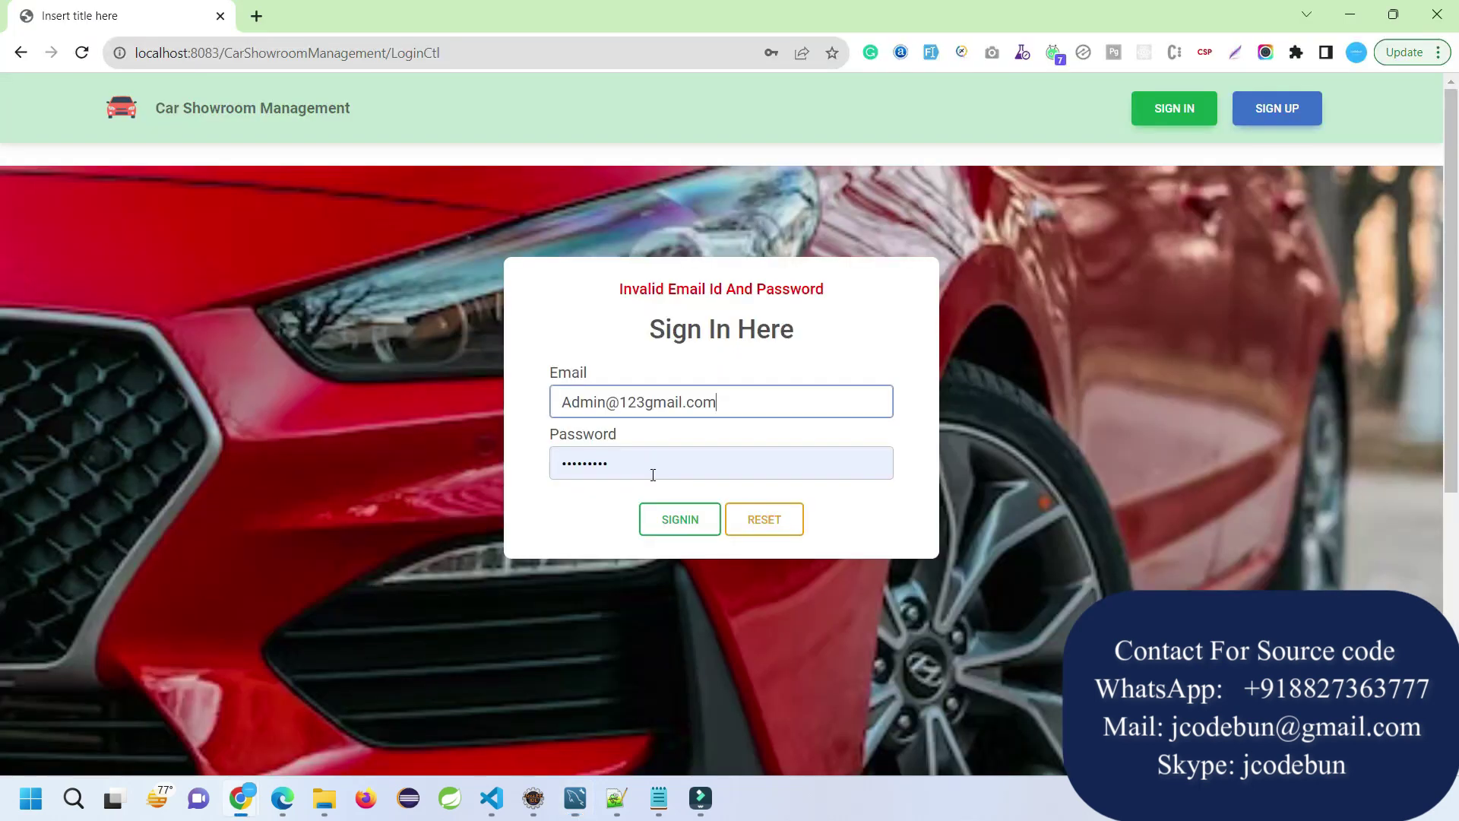
triple_click(651, 472)
key(ctrl+v)
click(661, 520)
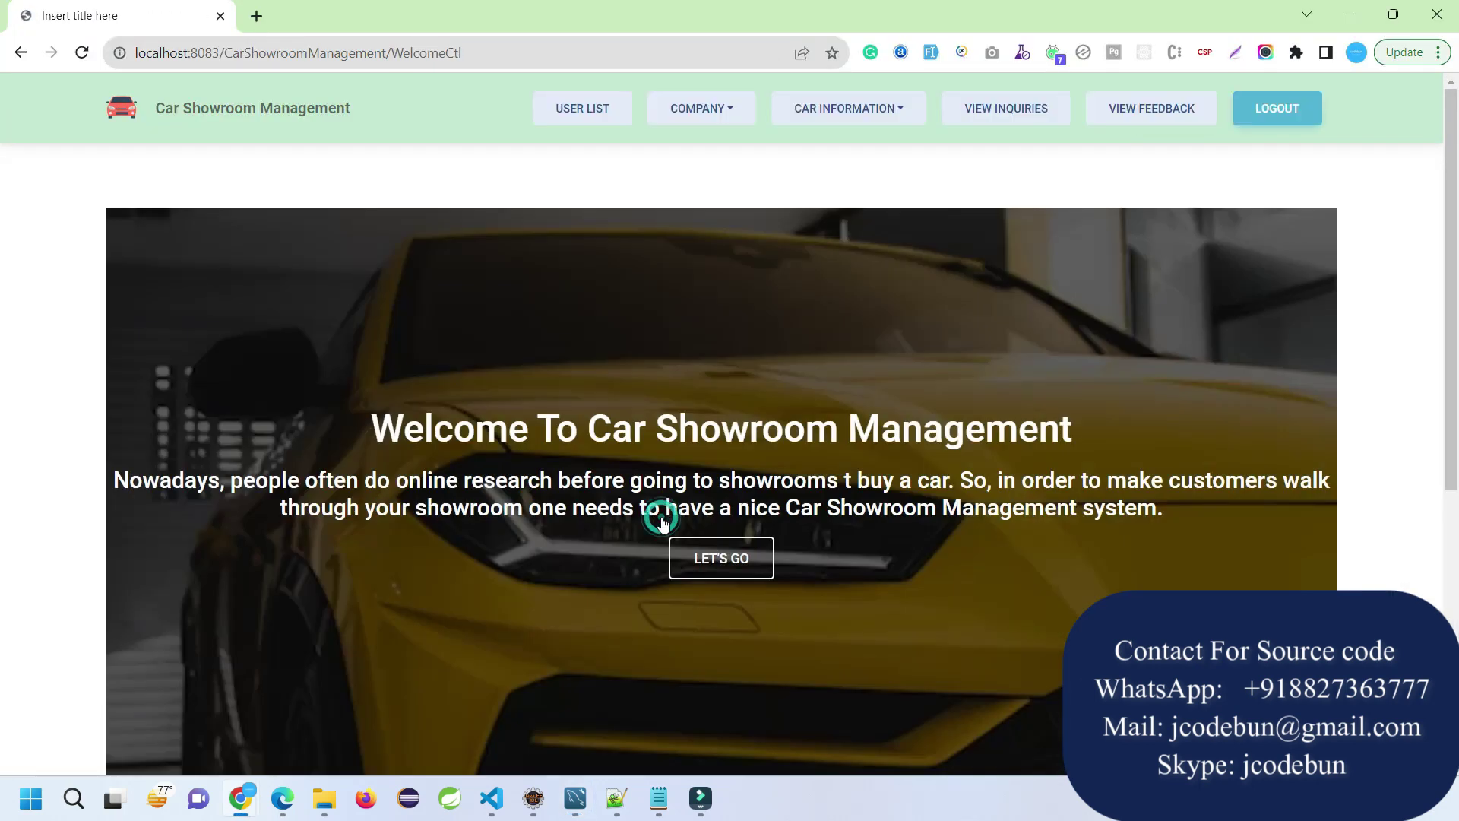
- Answer the last inquiry, the test-drive request, with 'Yes you can' and confirm it in the inquiries list
click(988, 113)
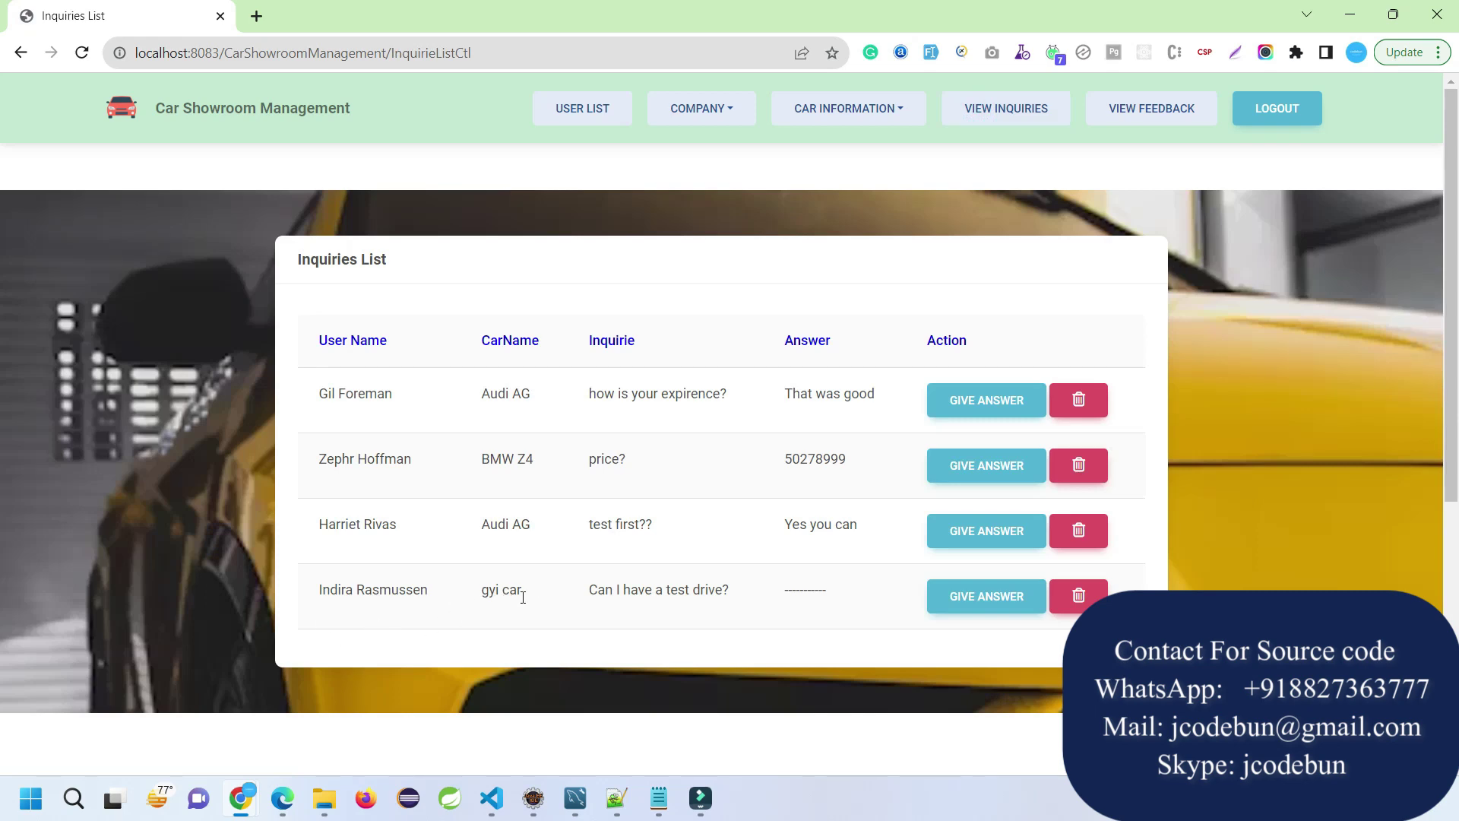
click(976, 583)
click(665, 486)
text(Y)
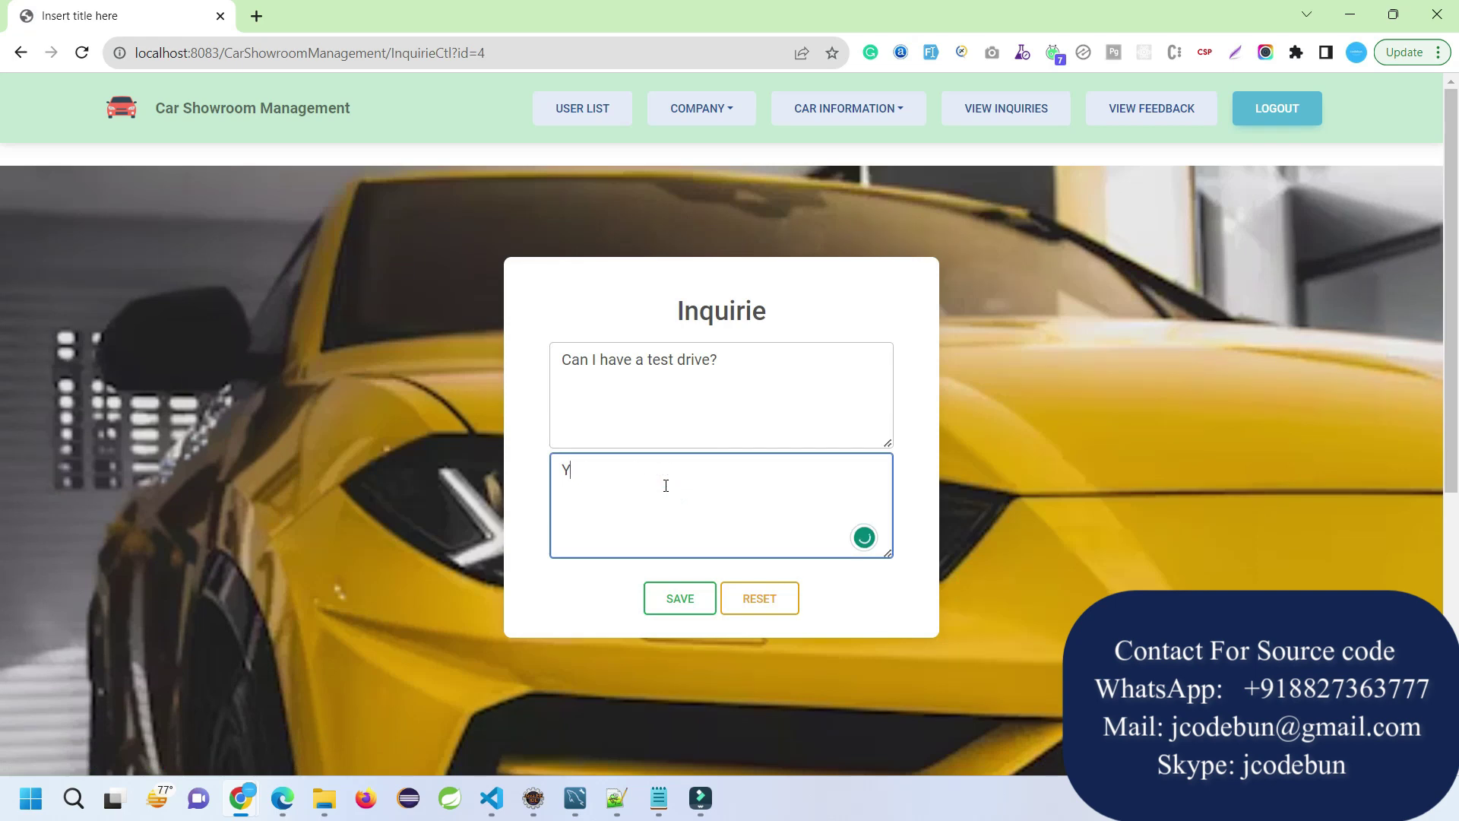
text(es you cqn)
key(BackSpace)
key(BackSpace)
text(an)
click(674, 596)
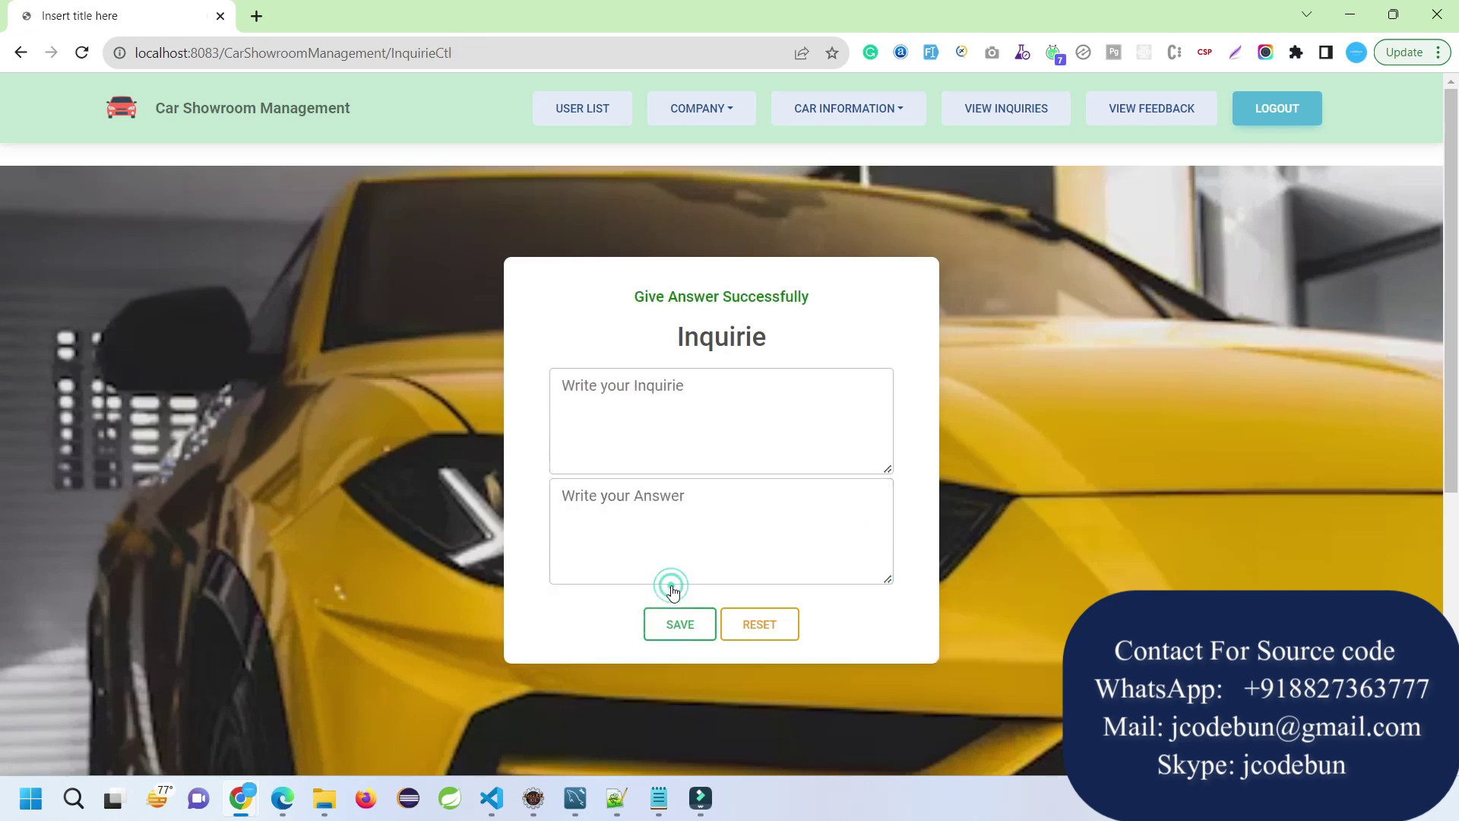
click(1055, 104)
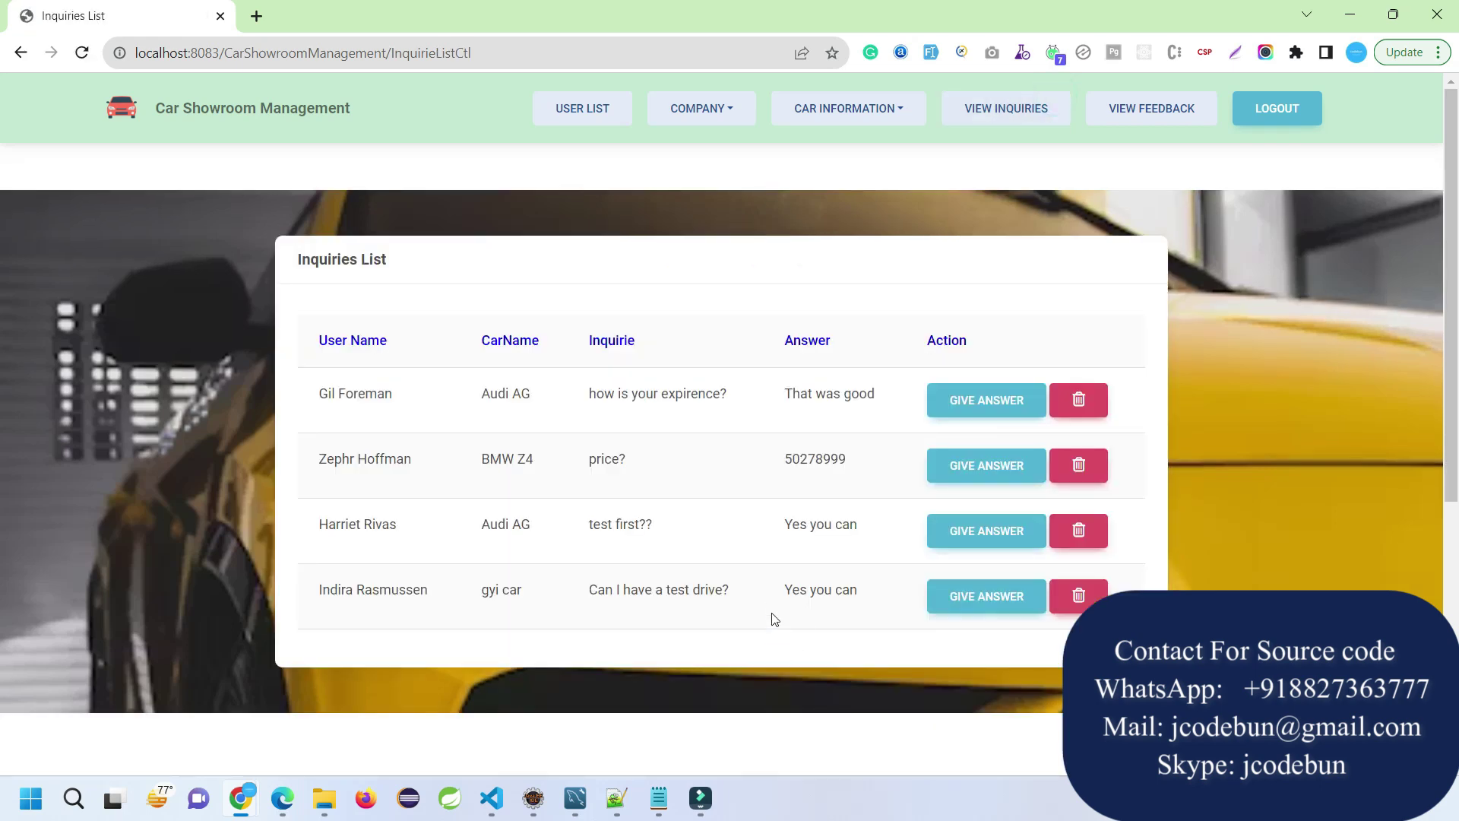
drag(784, 596, 856, 597)
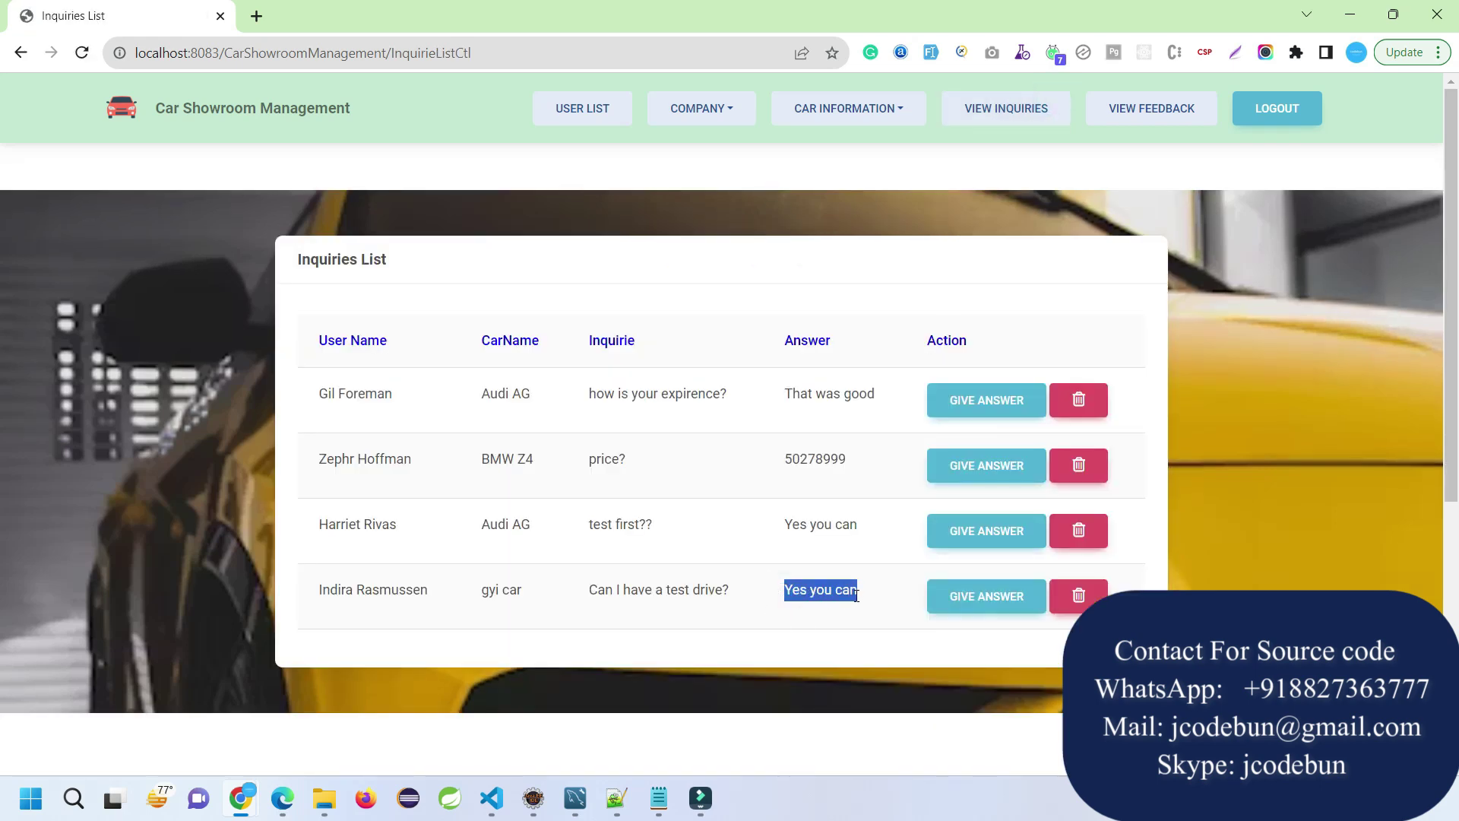
- Check the 'That was nice' feedback, log out to the welcome page, and minimize Chrome
click(1152, 114)
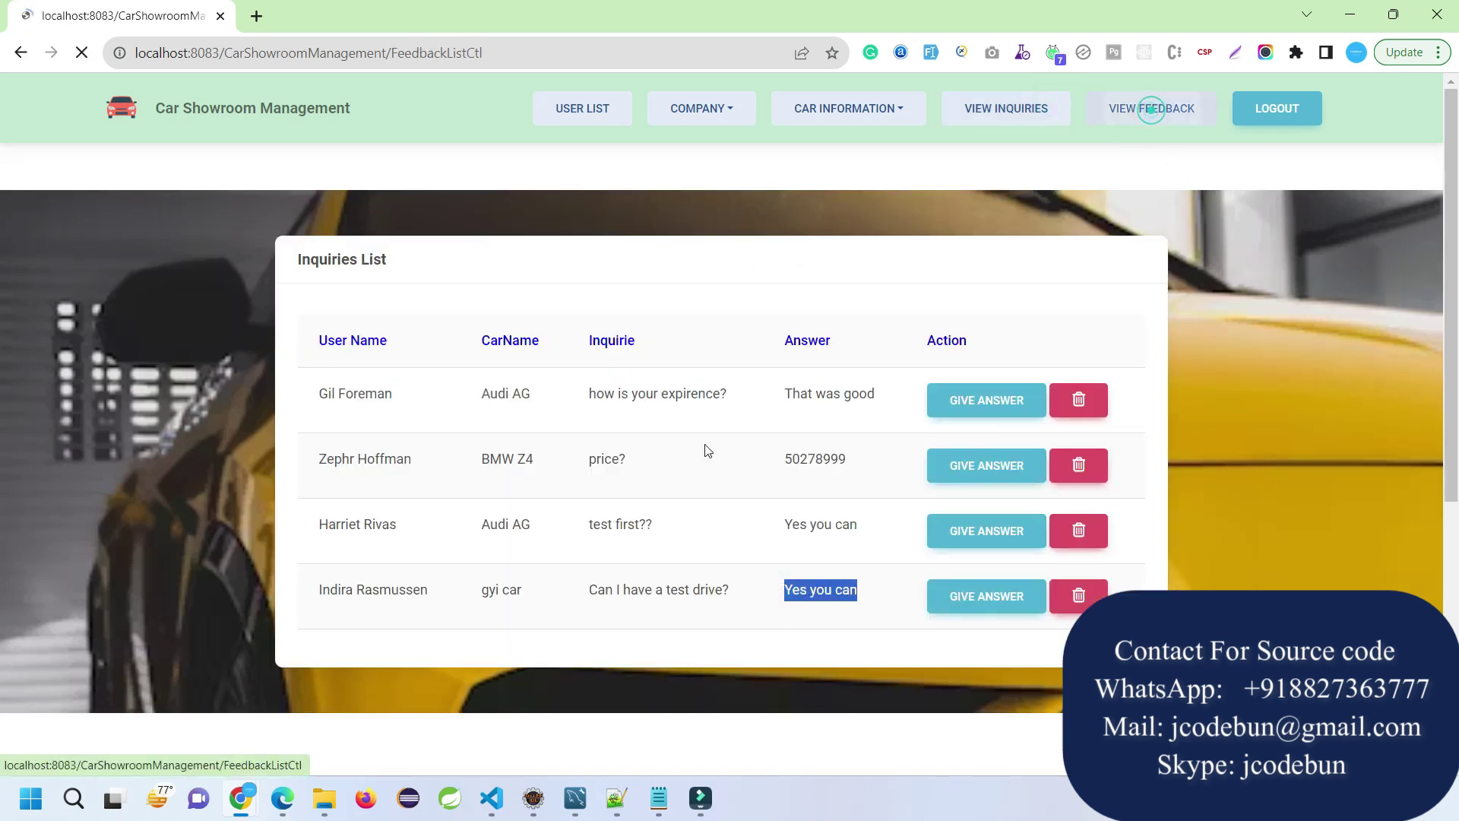
drag(643, 593, 571, 591)
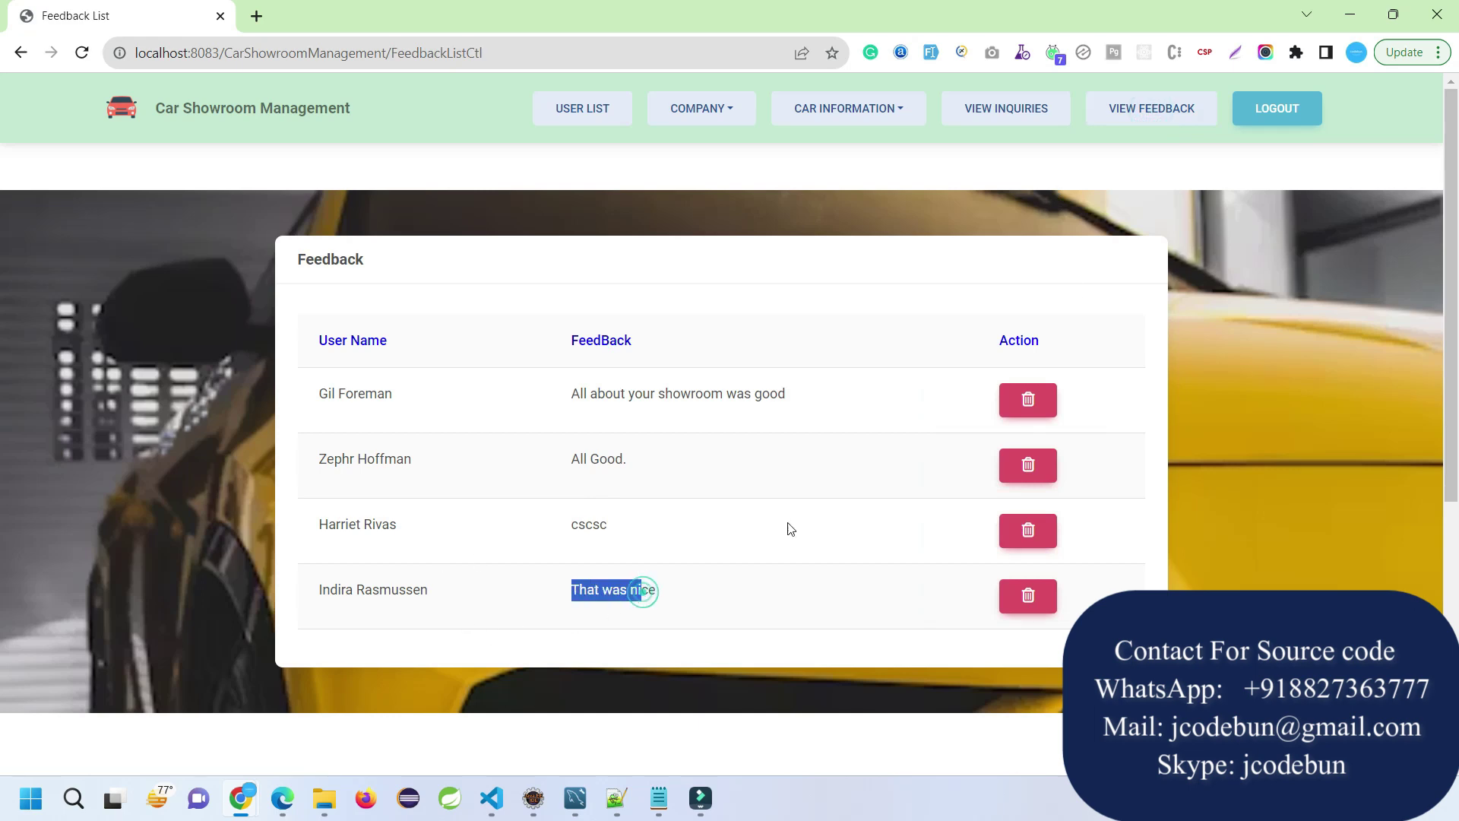
click(1264, 111)
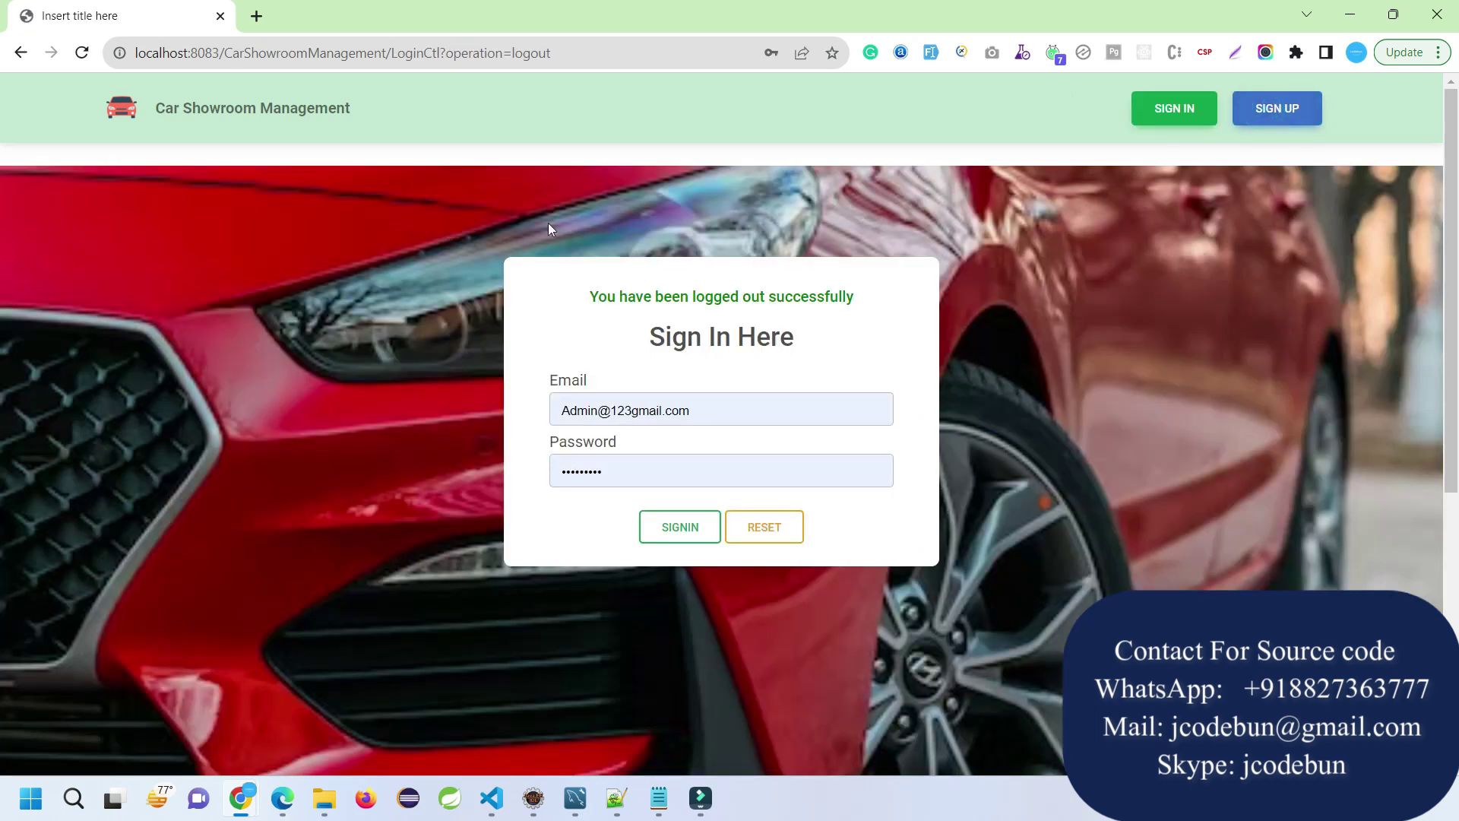
click(212, 107)
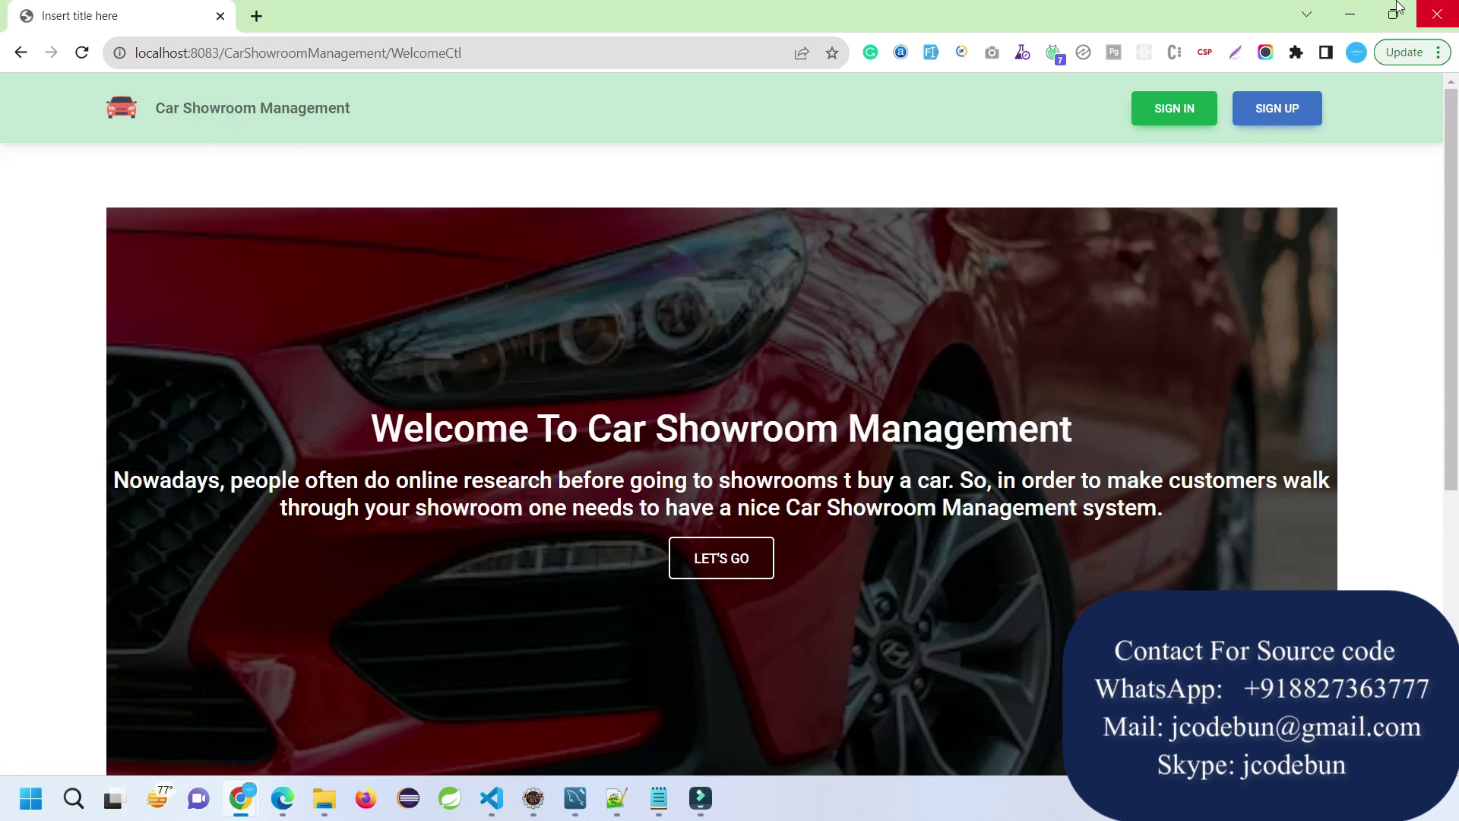
click(1347, 15)
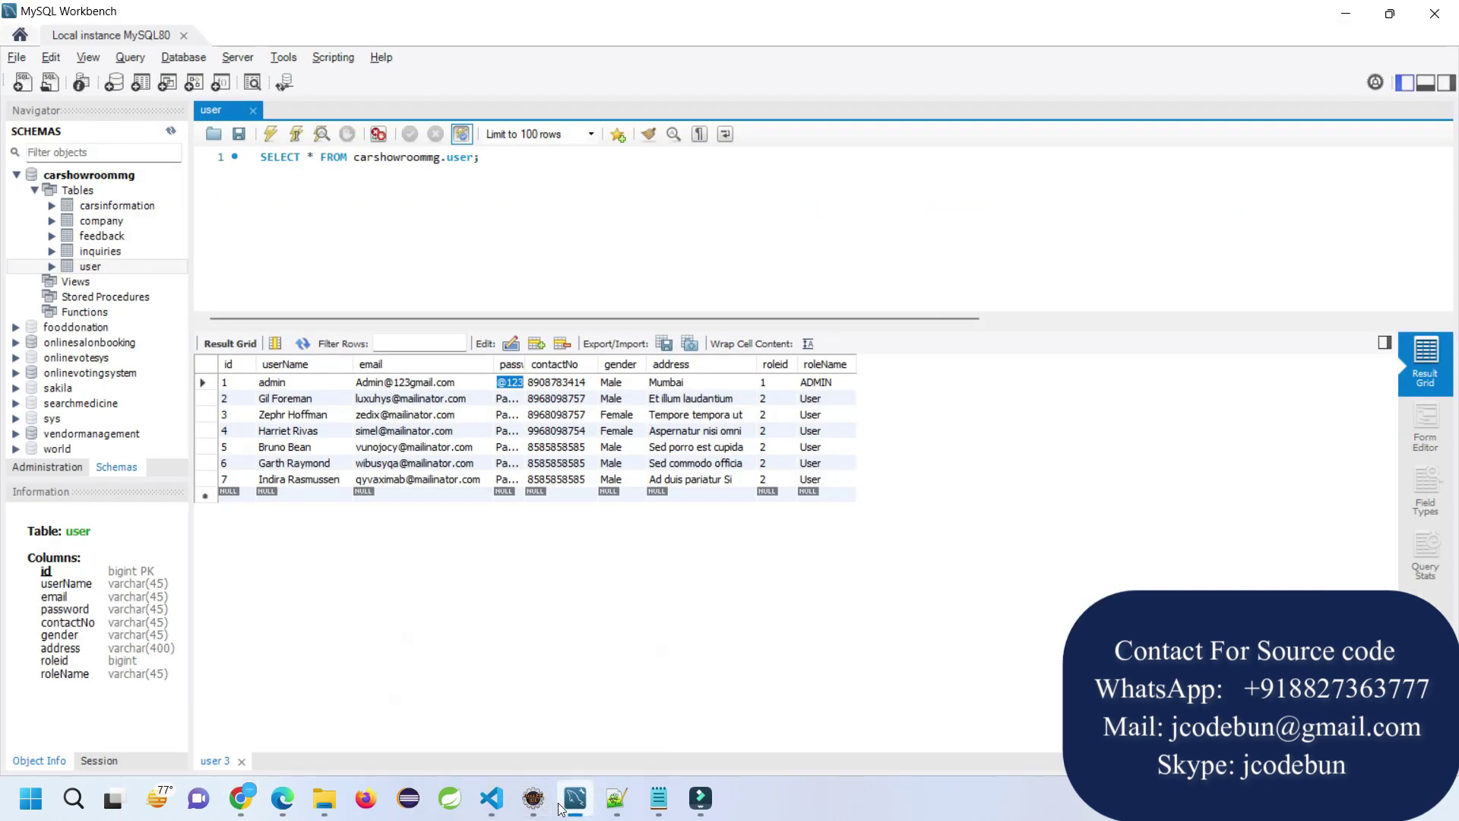
- Bring Eclipse forward and expand the car.showroom.management.bean package, leaving the controller package collapsed
mouse_move(536, 809)
click(504, 697)
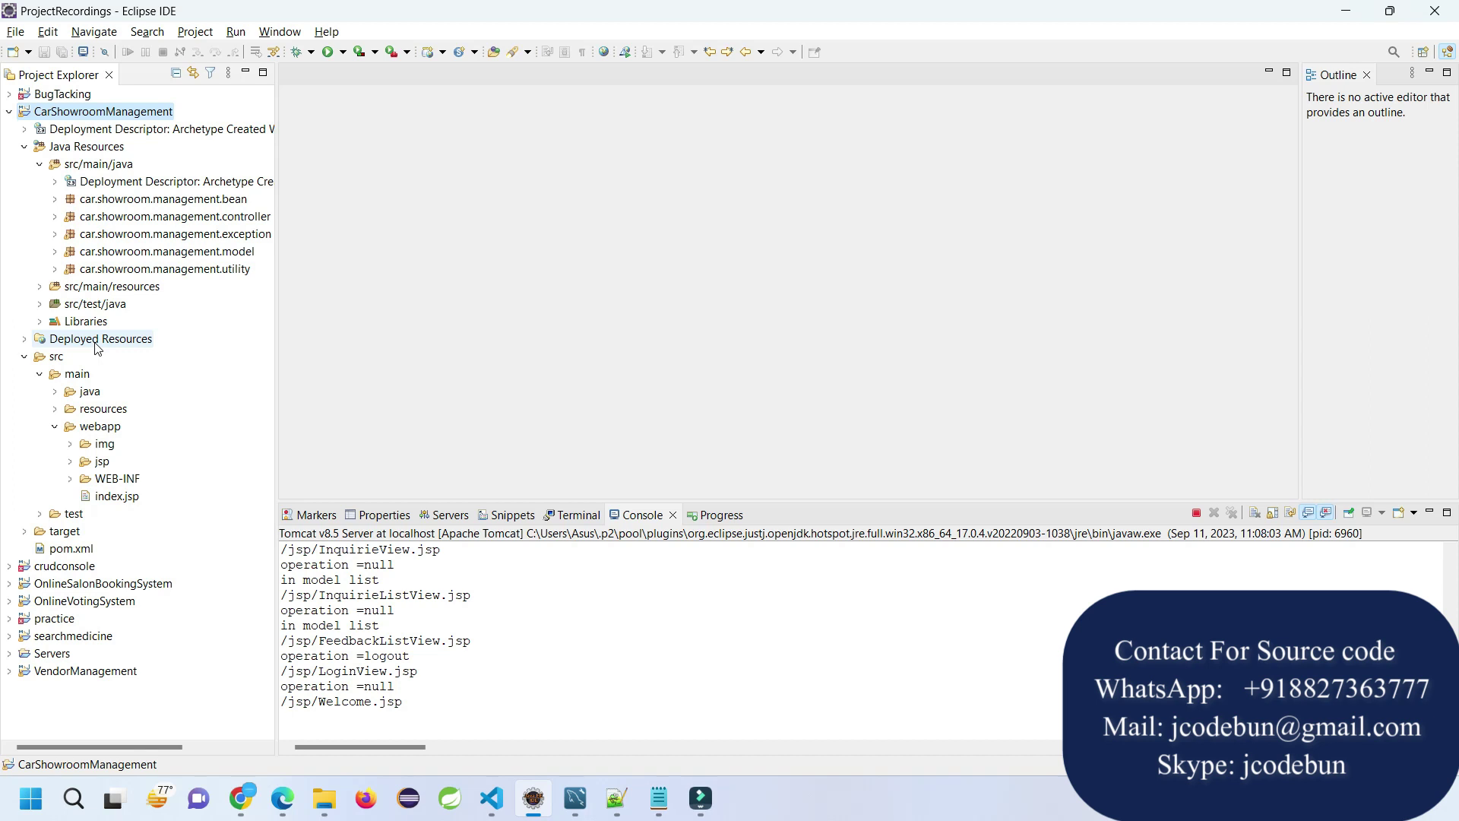
double_click(198, 198)
double_click(152, 356)
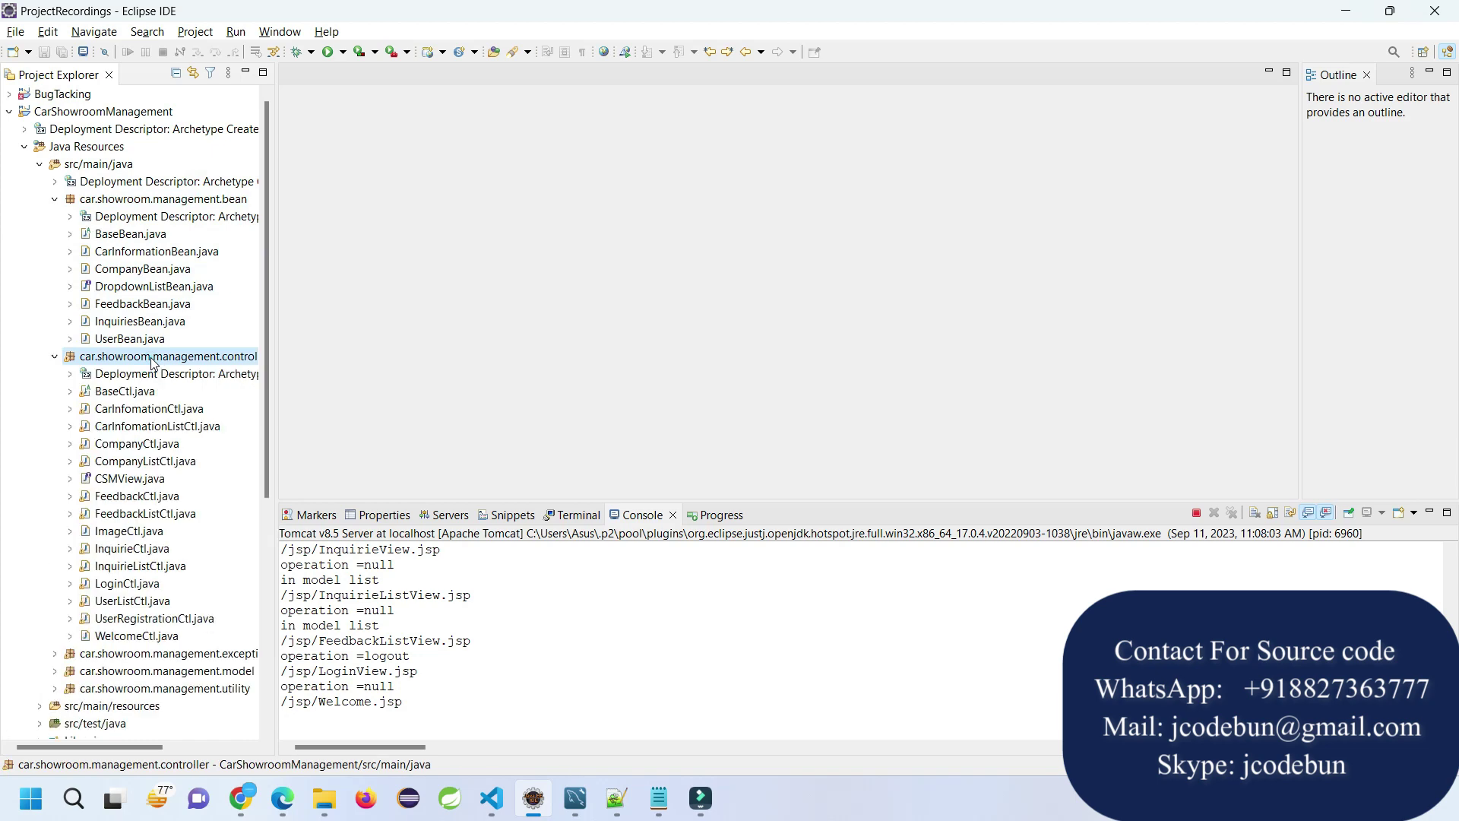
scroll(152, 364, down, 2)
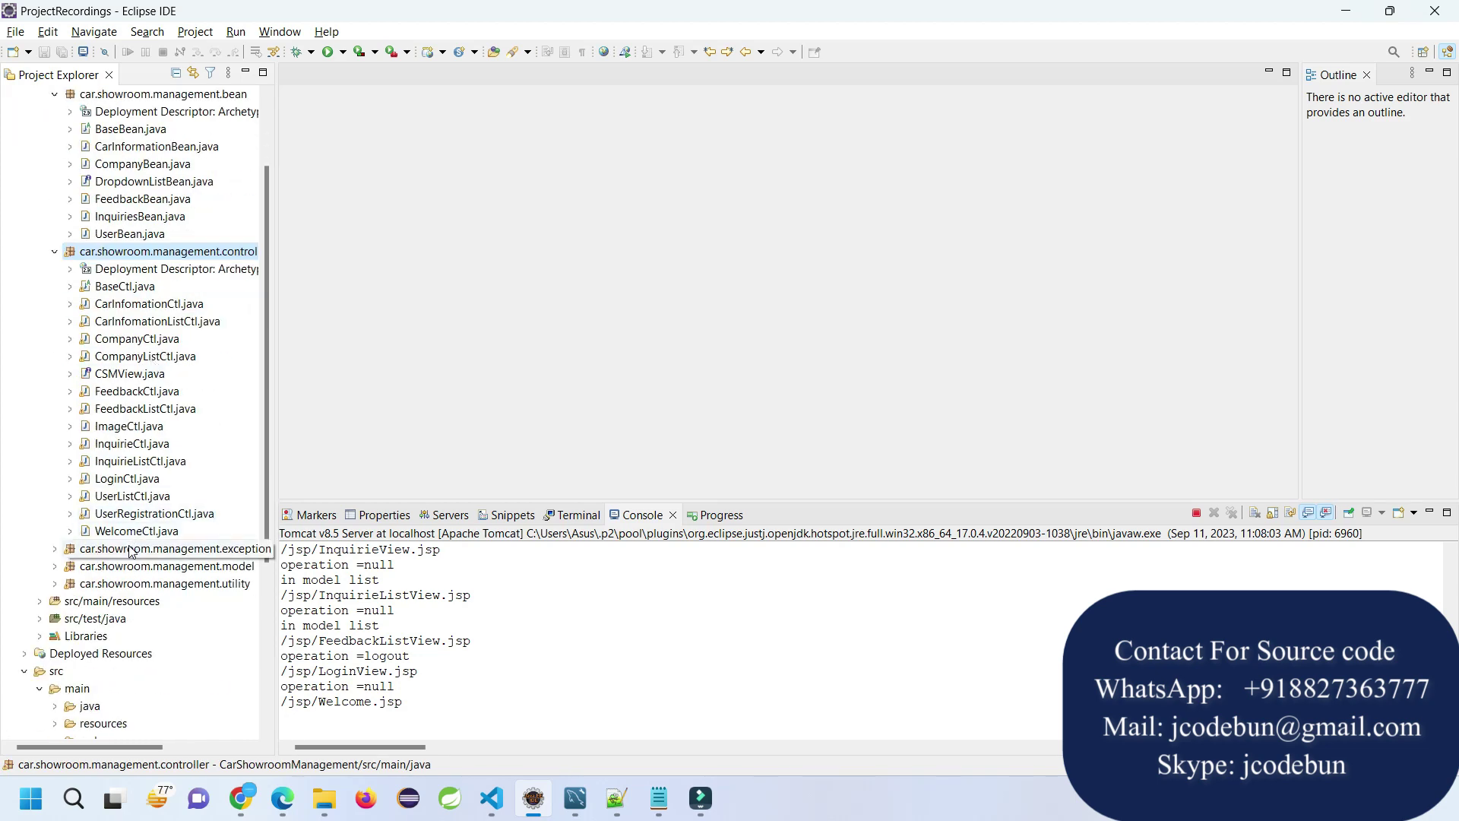
scroll(114, 364, up, 2)
double_click(113, 357)
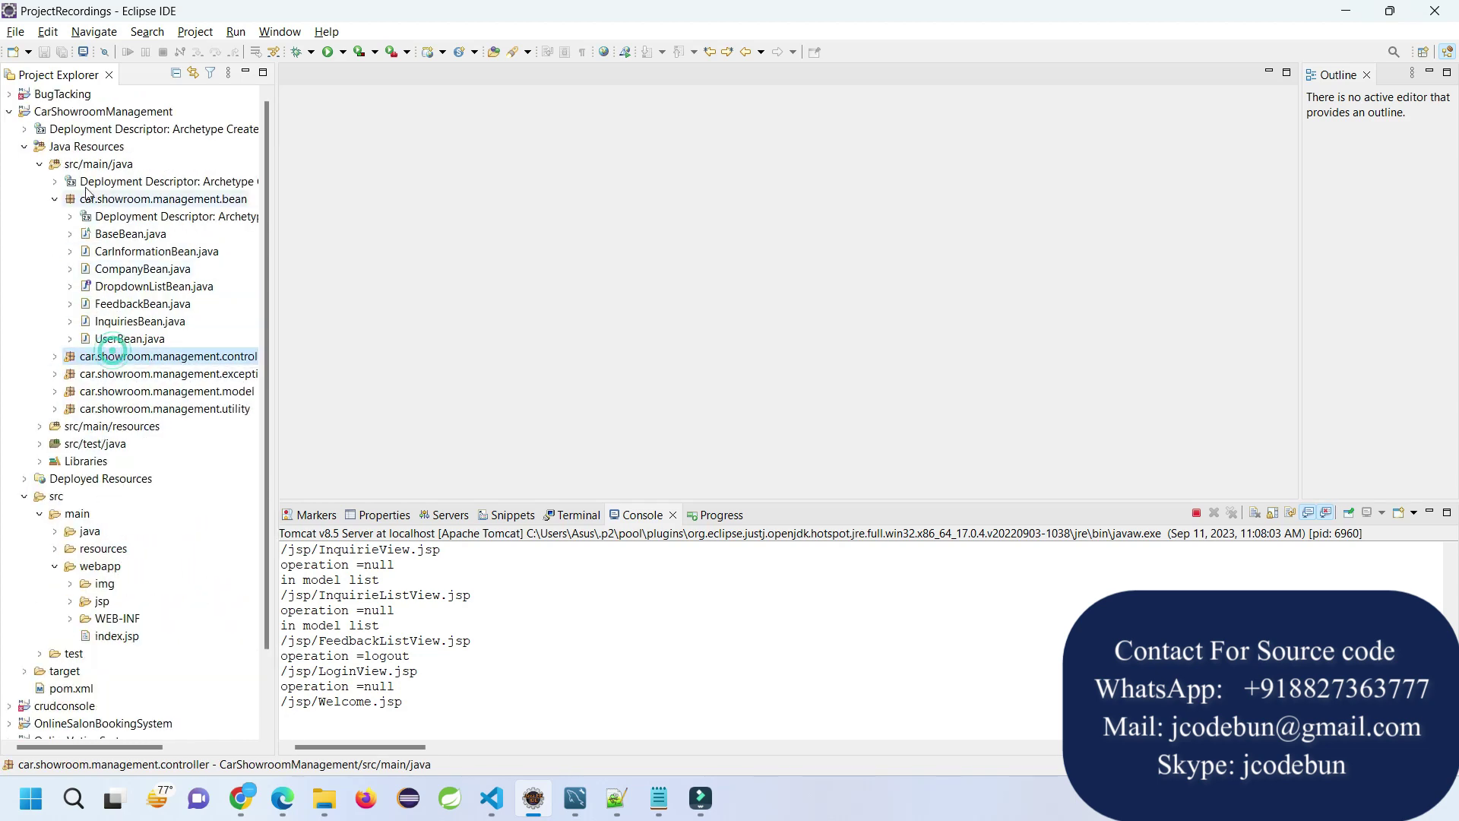